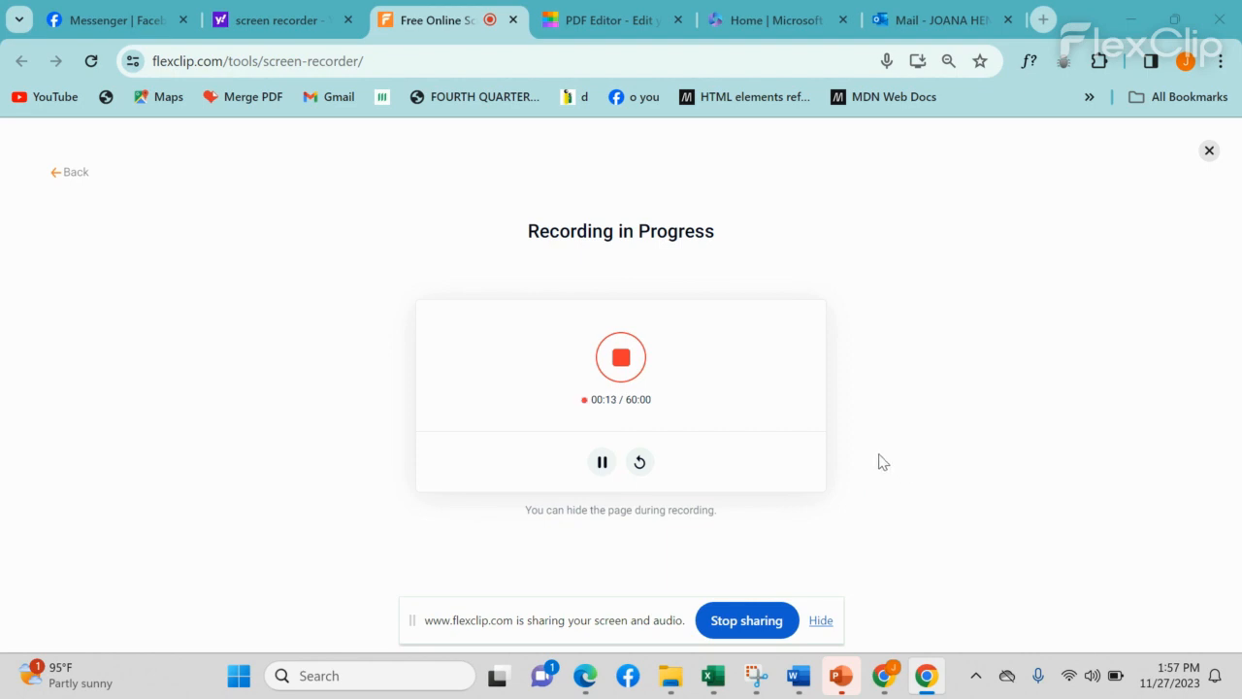
Step: Switch Chrome to the Outlook mail tab while FlexClip keeps recording
click(933, 22)
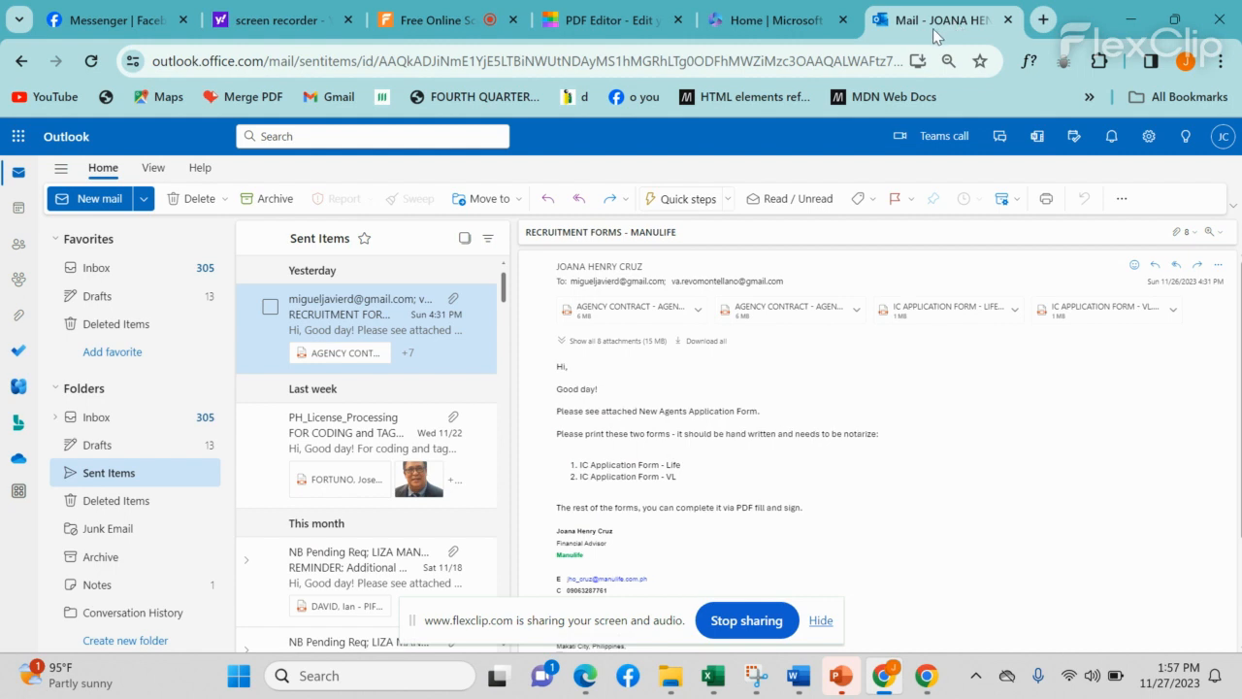
Step: Download the first AGENCY CONTRACT attachment from the RECRUITMENT FORMS - MANULIFE email
click(697, 311)
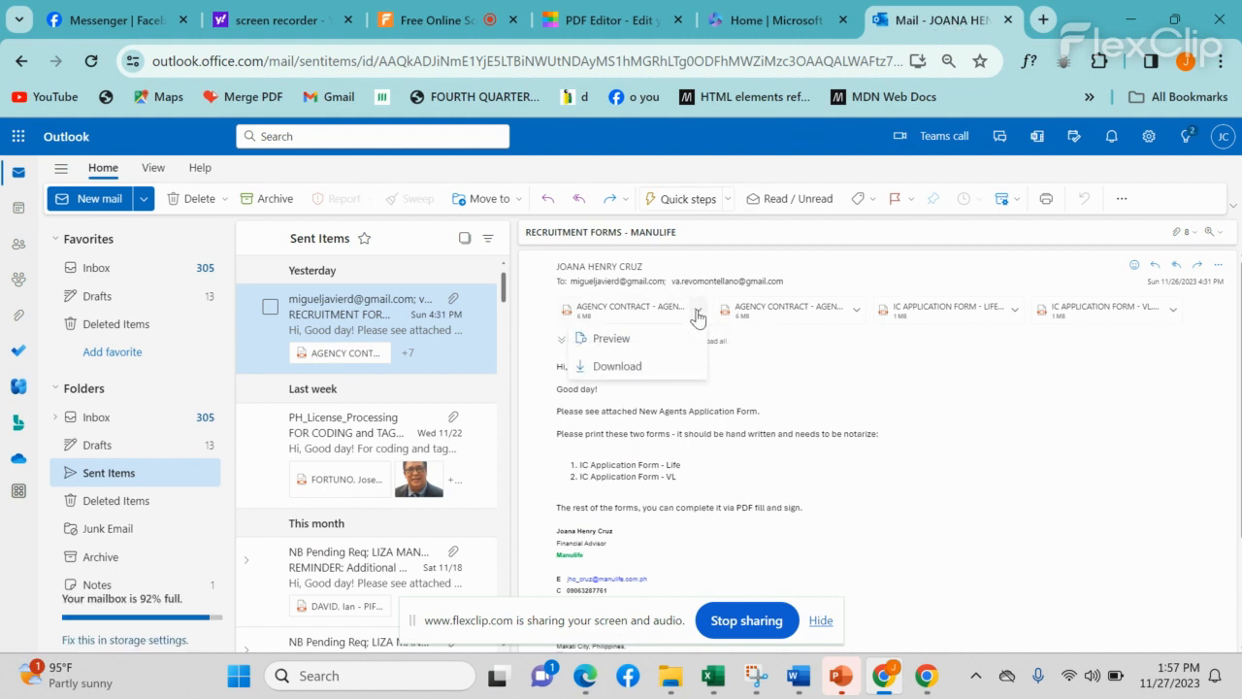
click(617, 367)
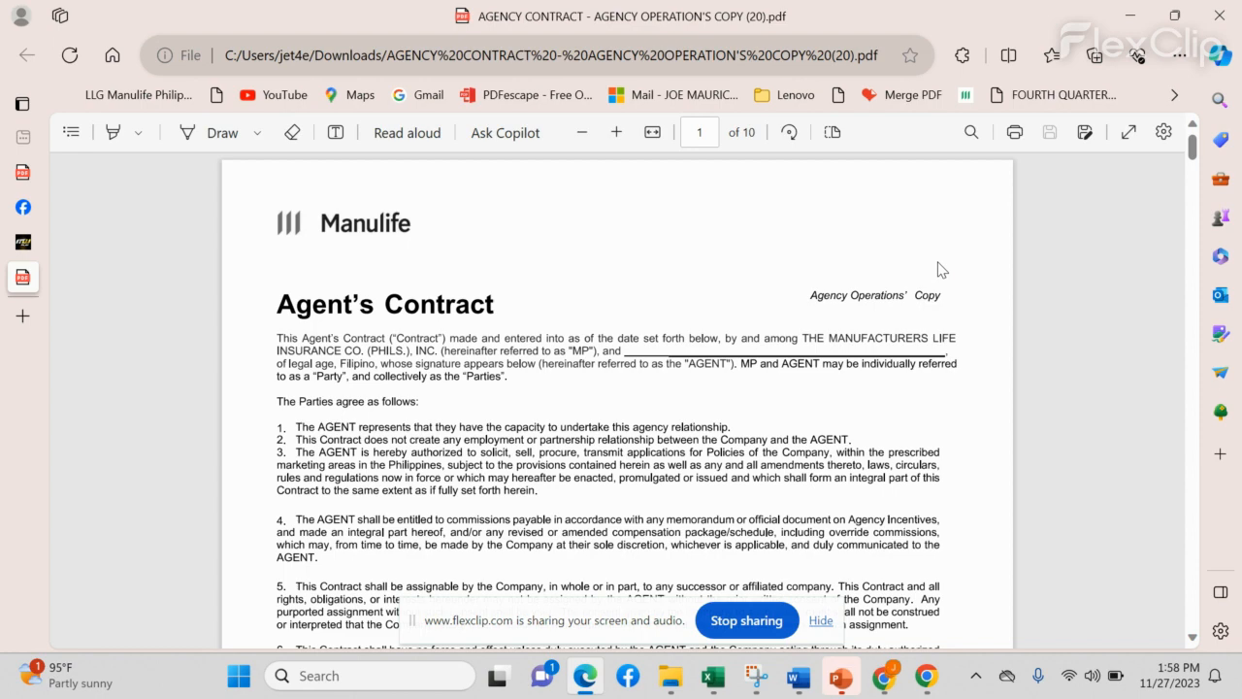
Step: Minimize the Edge window showing the Agent's Contract PDF to reveal the desktop with Win+D
key(super+d)
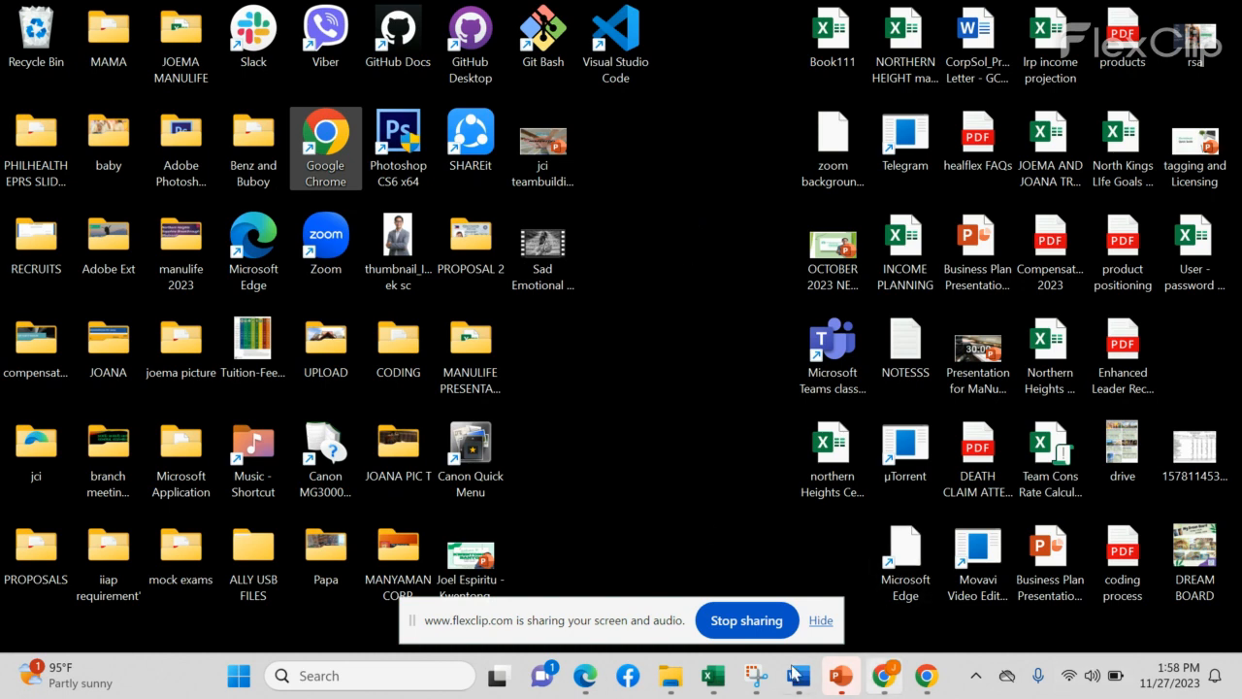
Step: Make a new empty desktop folder named 'RECRUITMENT FORMS'
right_click(666, 233)
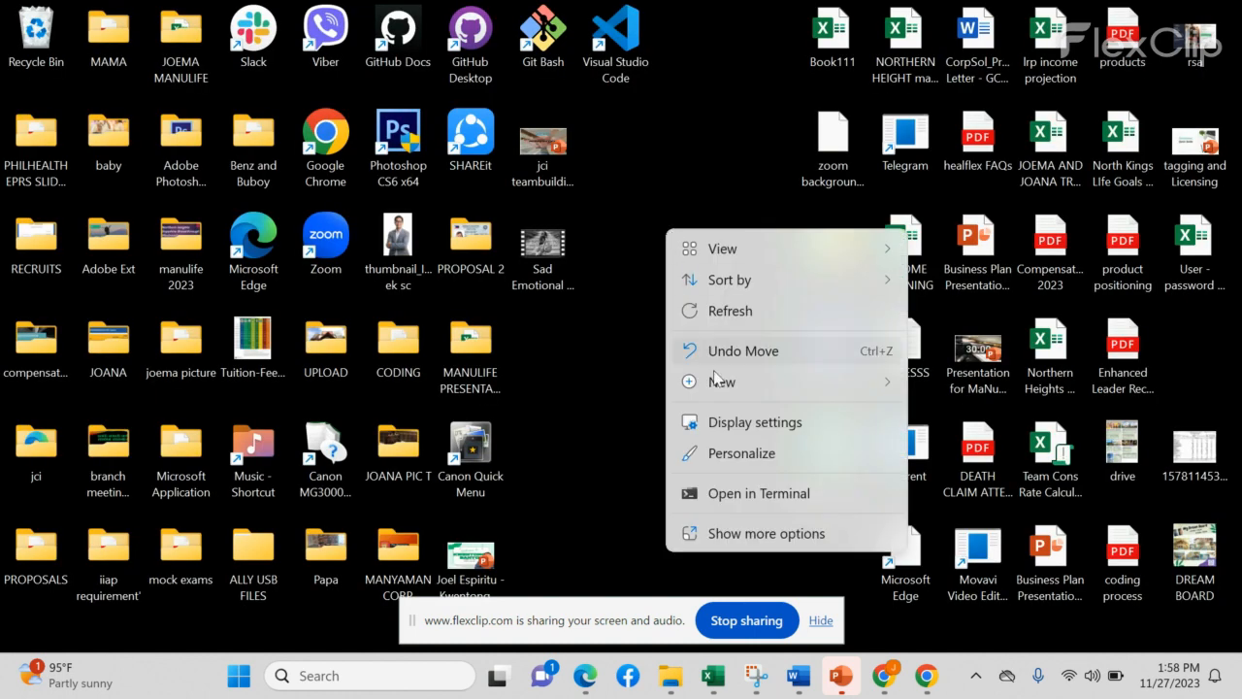
mouse_move(716, 388)
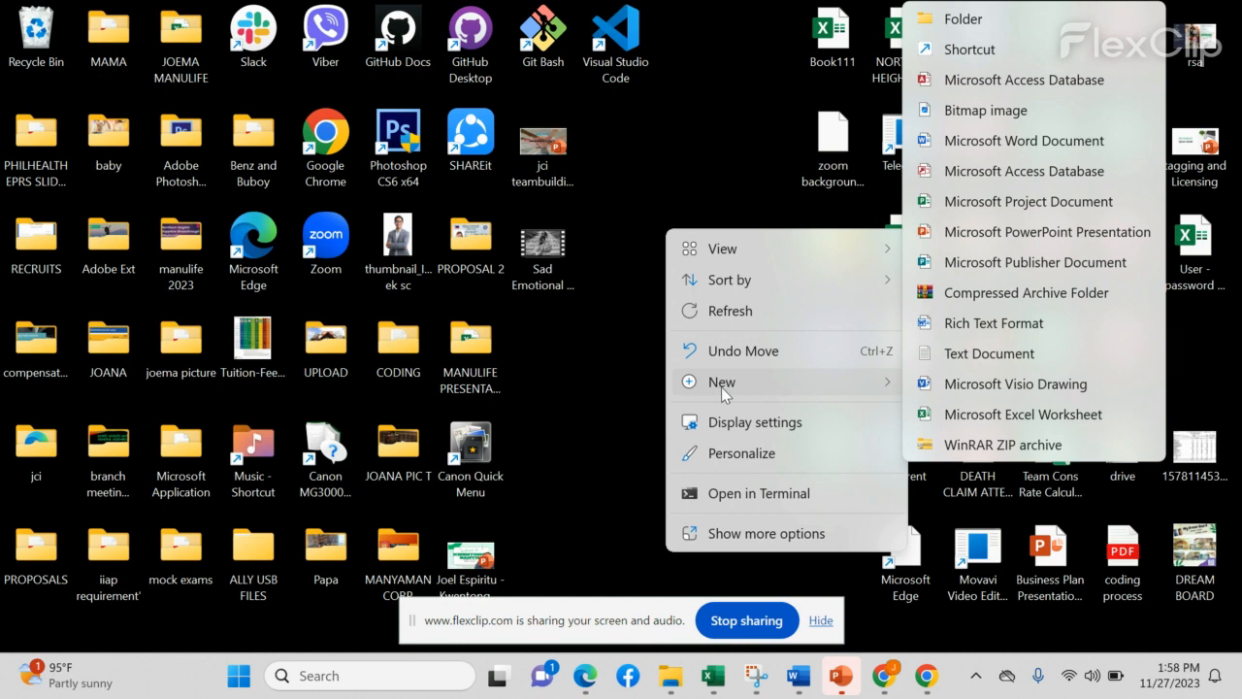
click(993, 23)
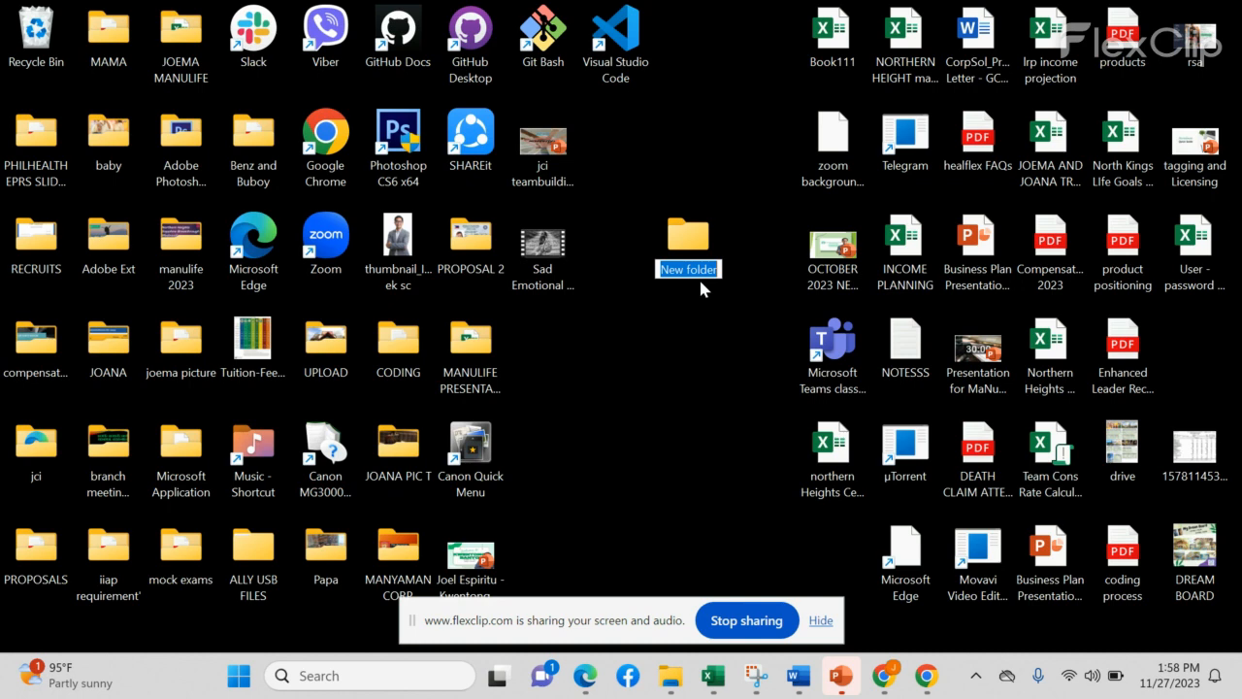
text(re)
text(RECRUITME)
text(NT FORMS)
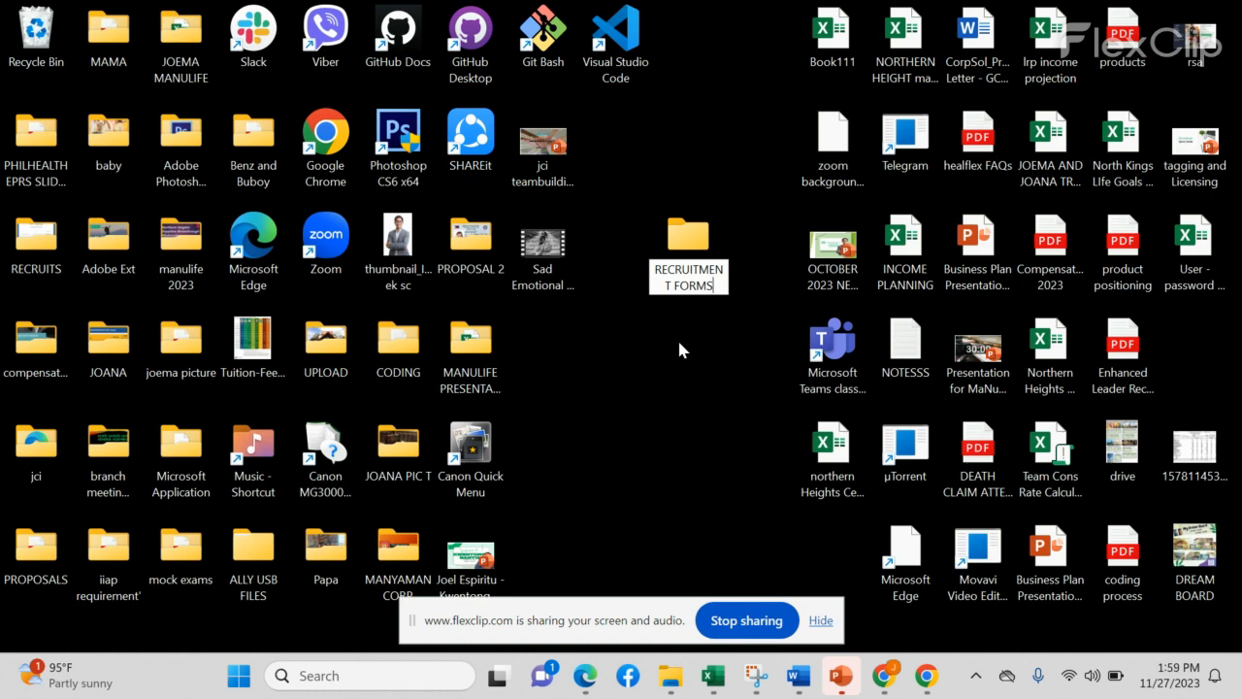
click(732, 267)
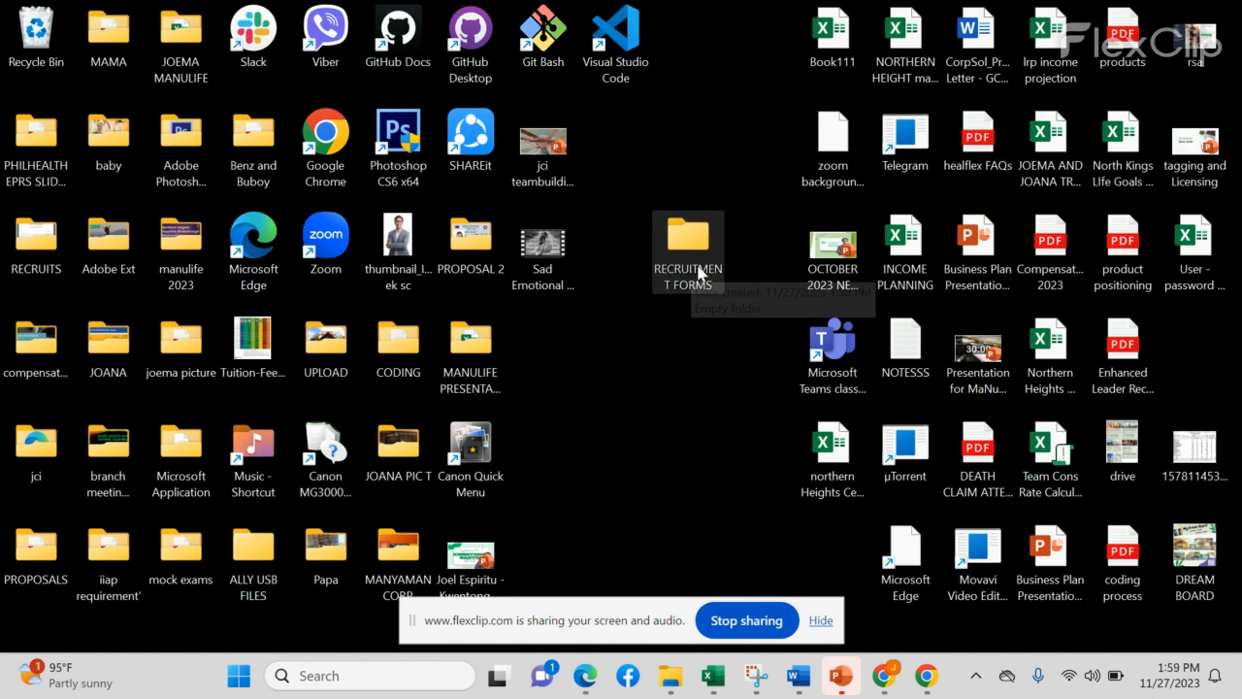
Step: Show the downloaded AGENCY CONTRACT PDF in its Downloads folder from Chrome's downloads list
click(891, 679)
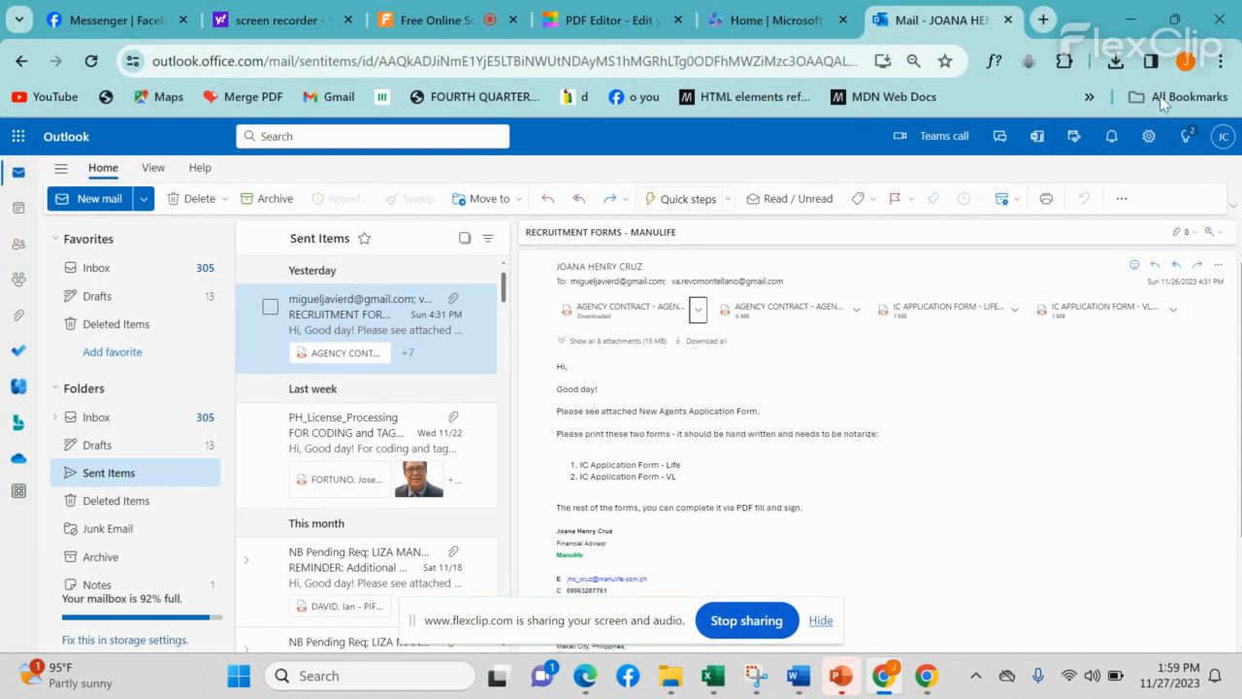
click(1116, 60)
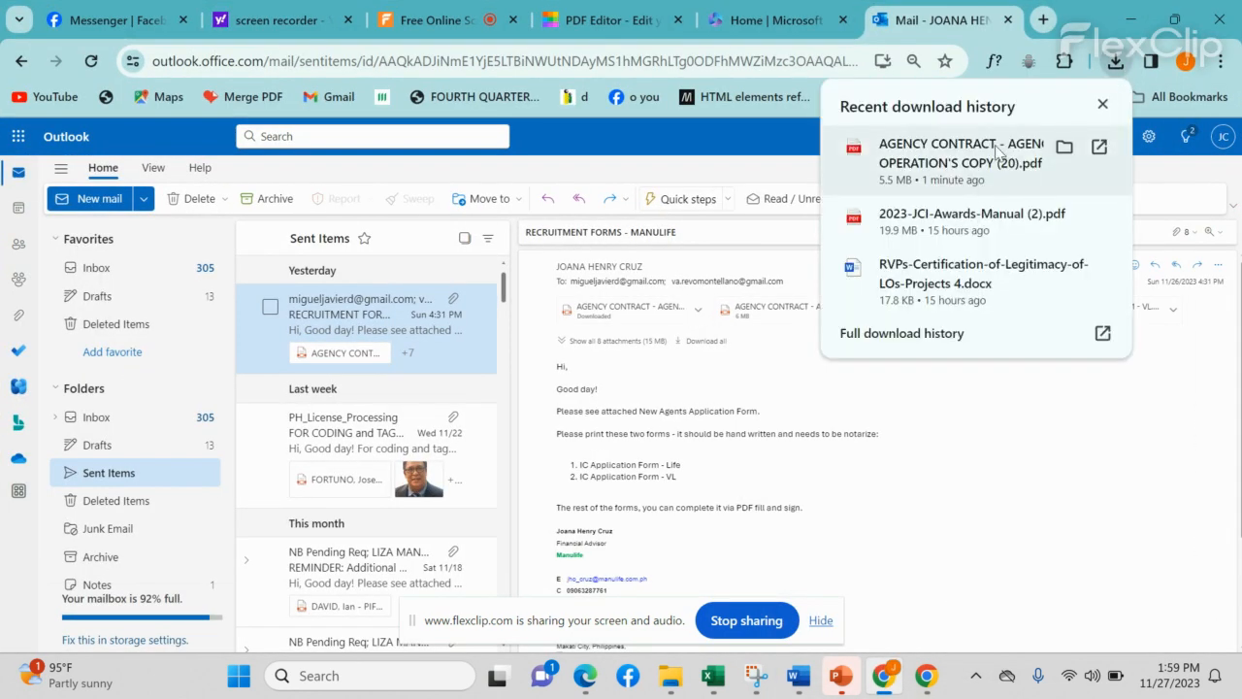
click(1066, 150)
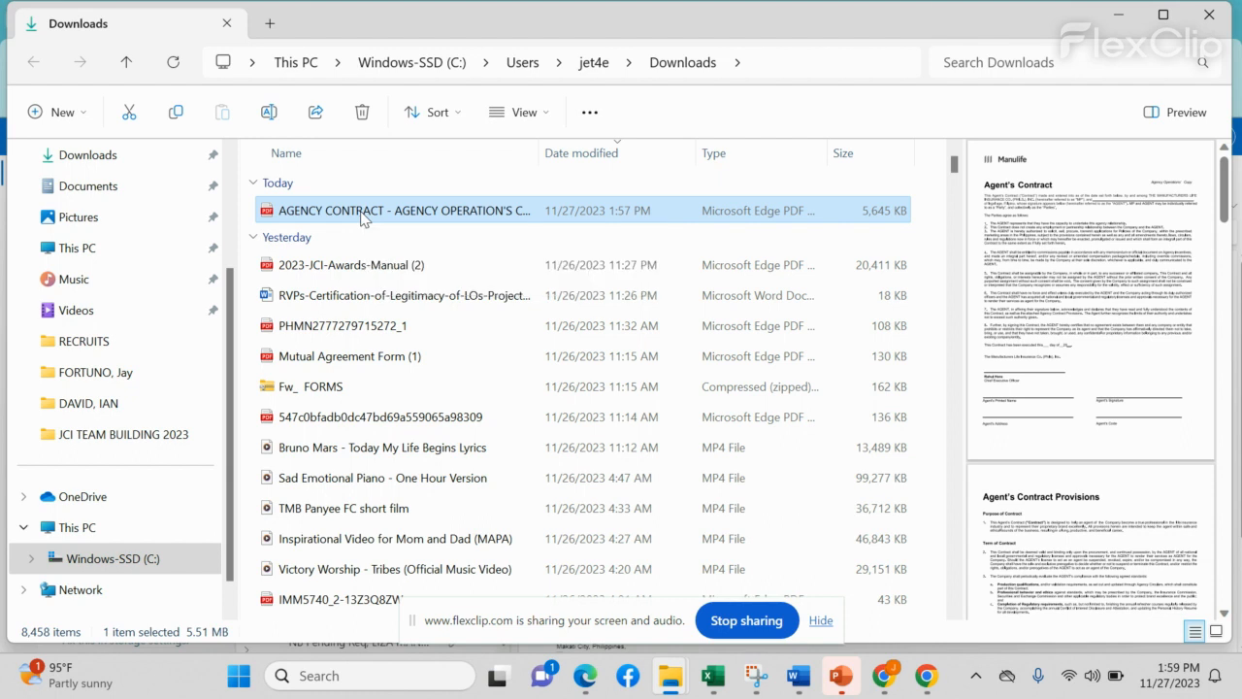
Step: Copy the AGENCY CONTRACT PDF in the Downloads folder
right_click(361, 216)
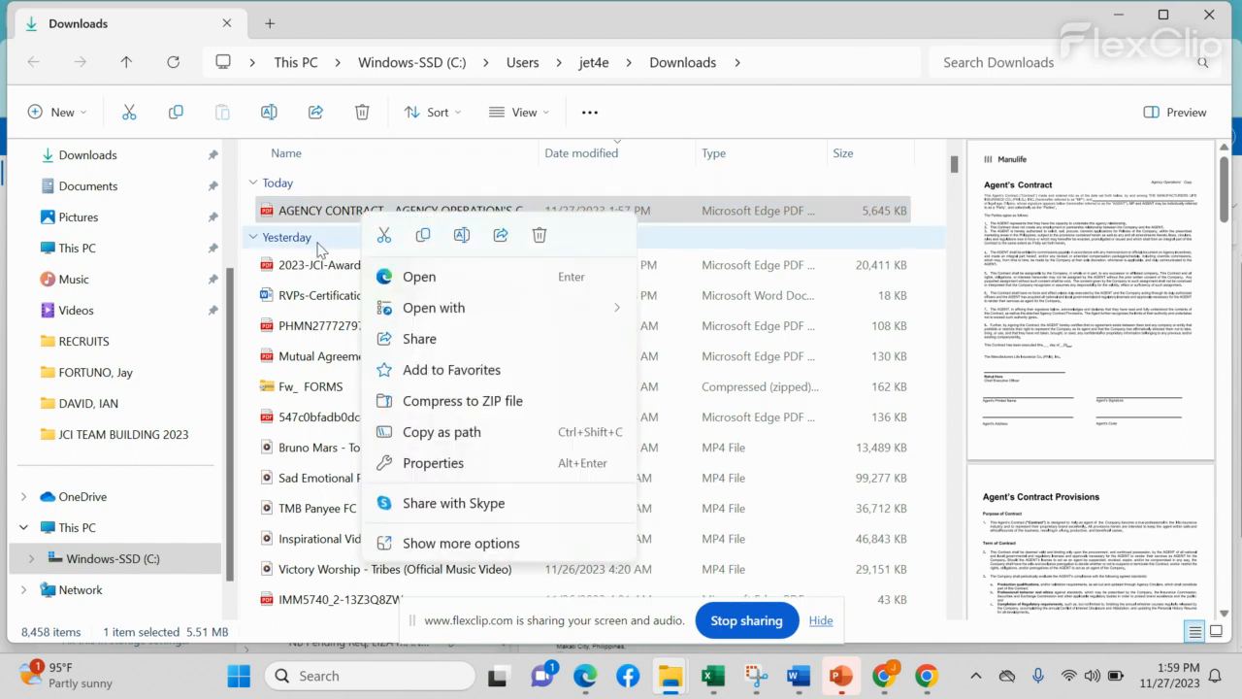
right_click(338, 209)
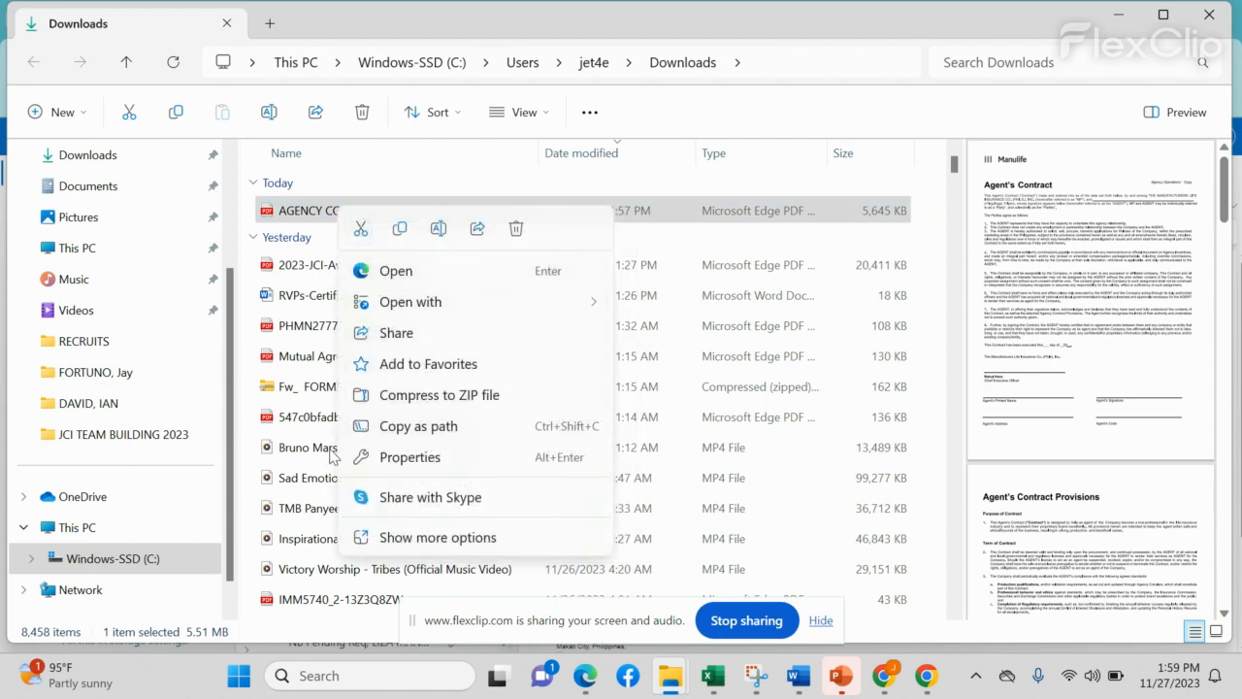
click(401, 233)
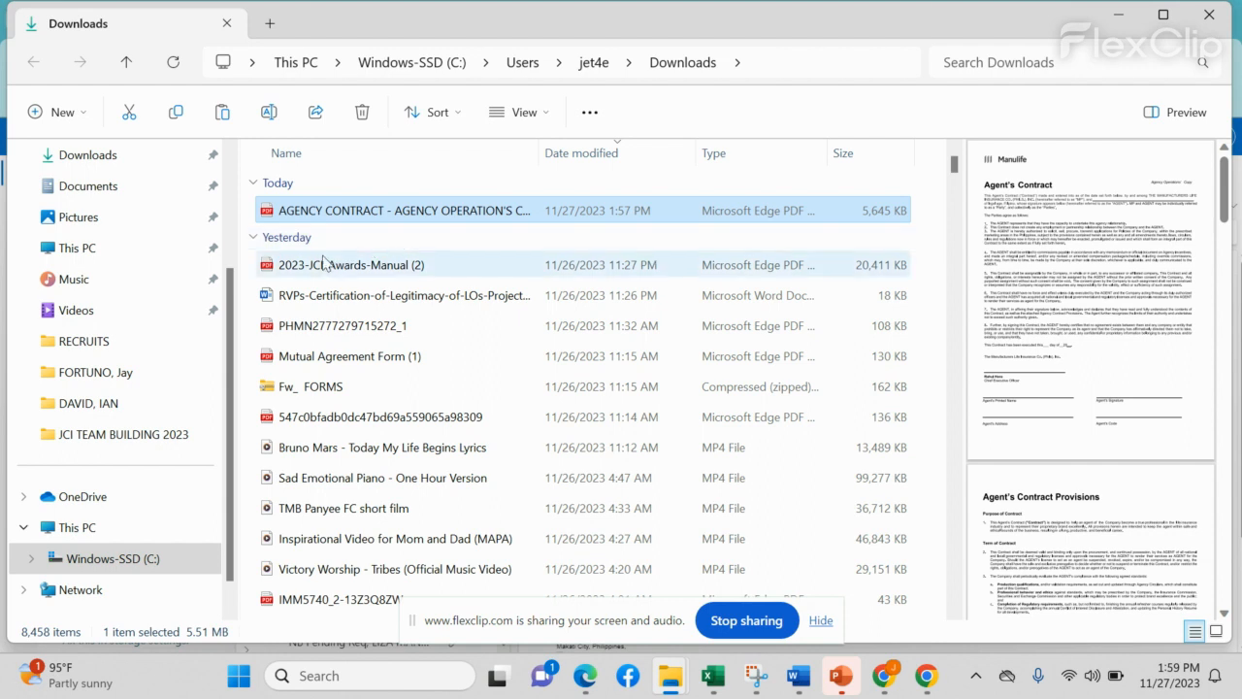
Step: Paste it into Desktop > RECRUITMENT FORMS, then minimize File Explorer to return to Chrome
scroll(101, 240, up, 2)
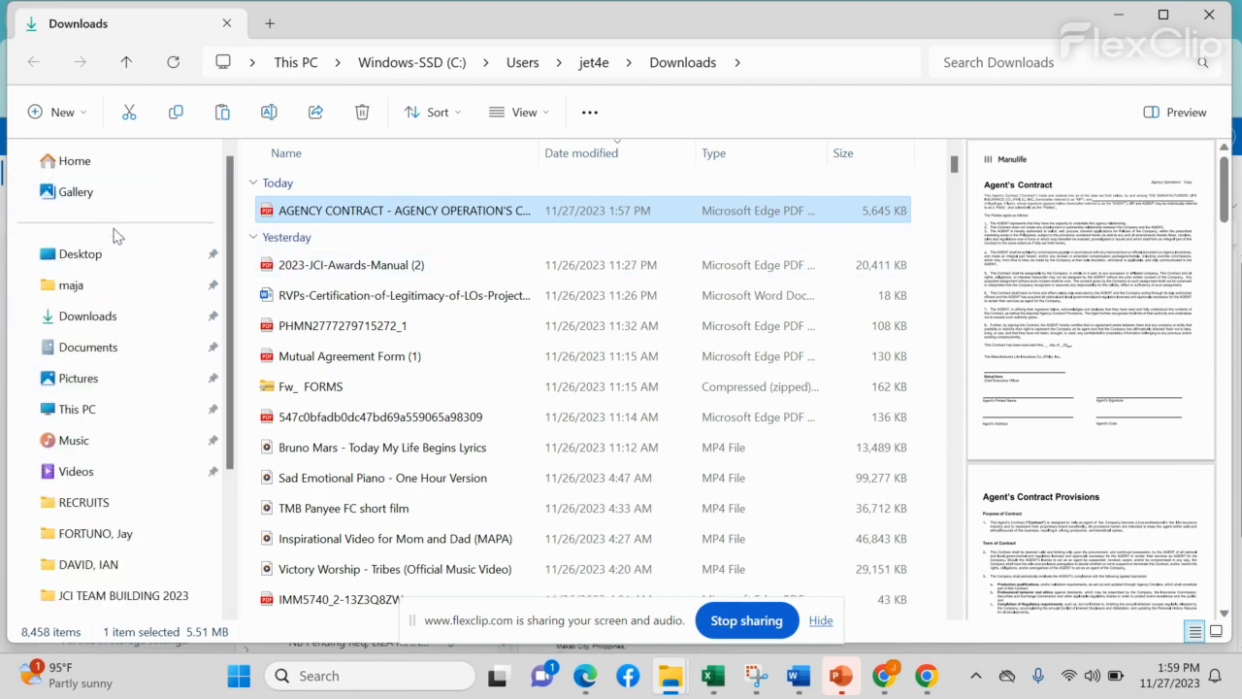
click(92, 264)
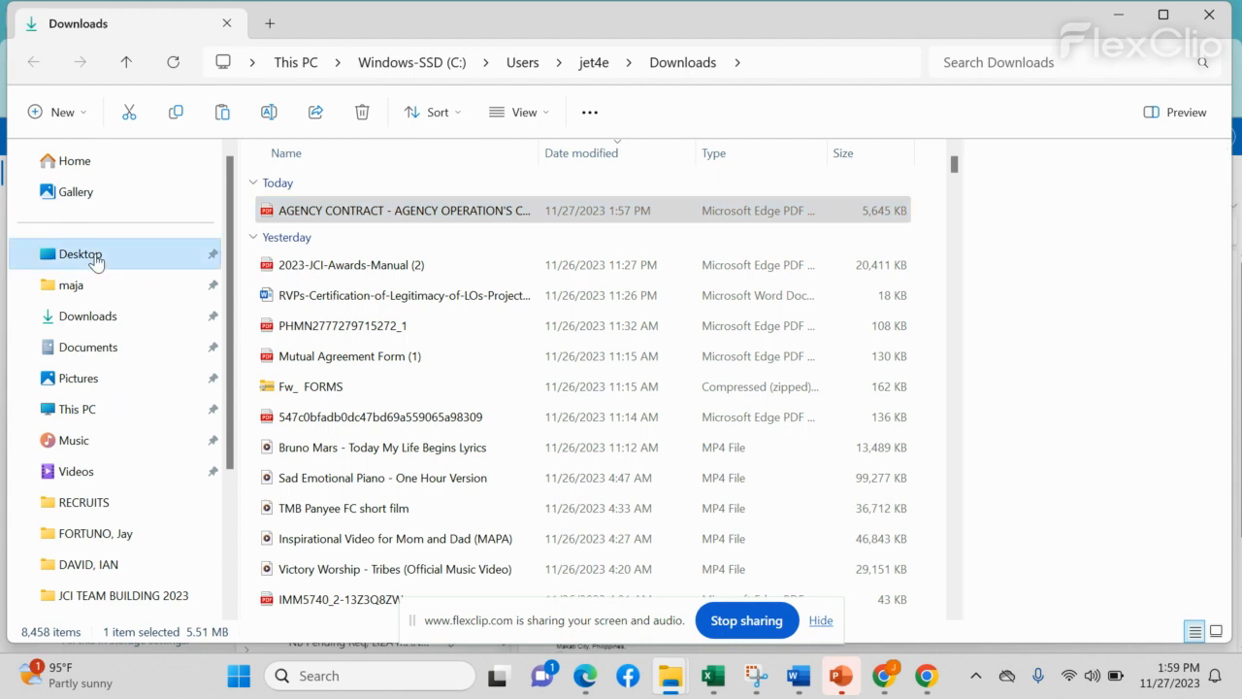
scroll(416, 396, down, 3)
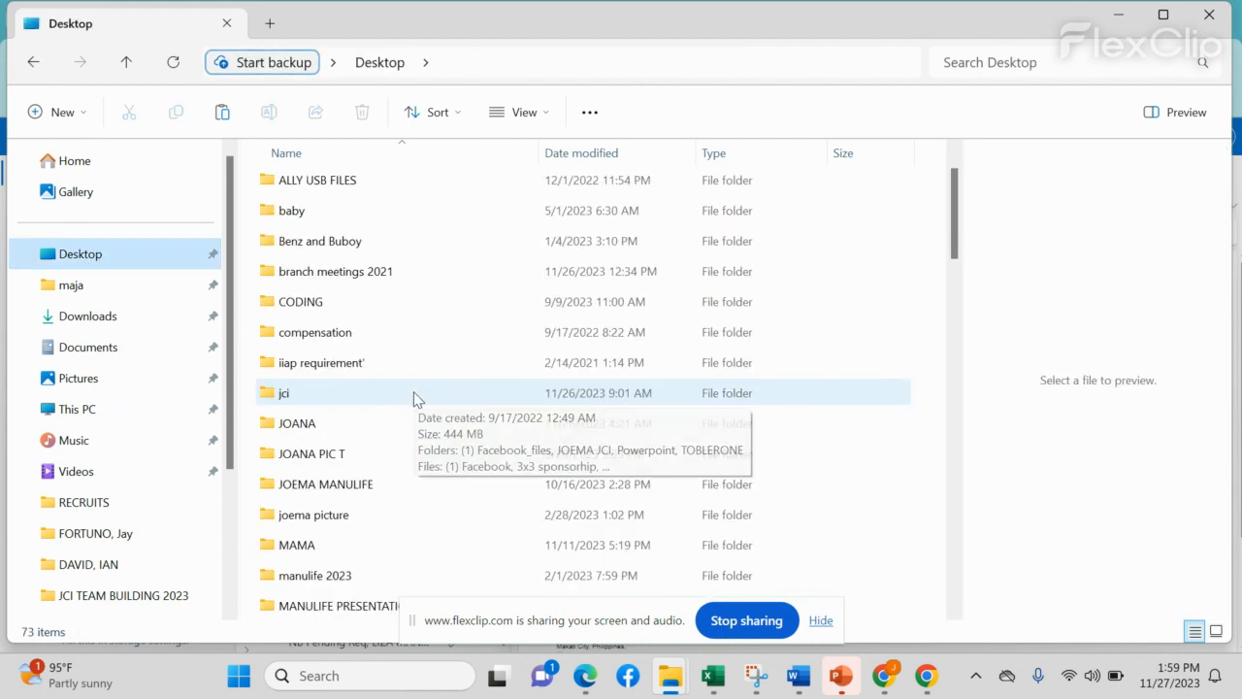
scroll(397, 394, down, 2)
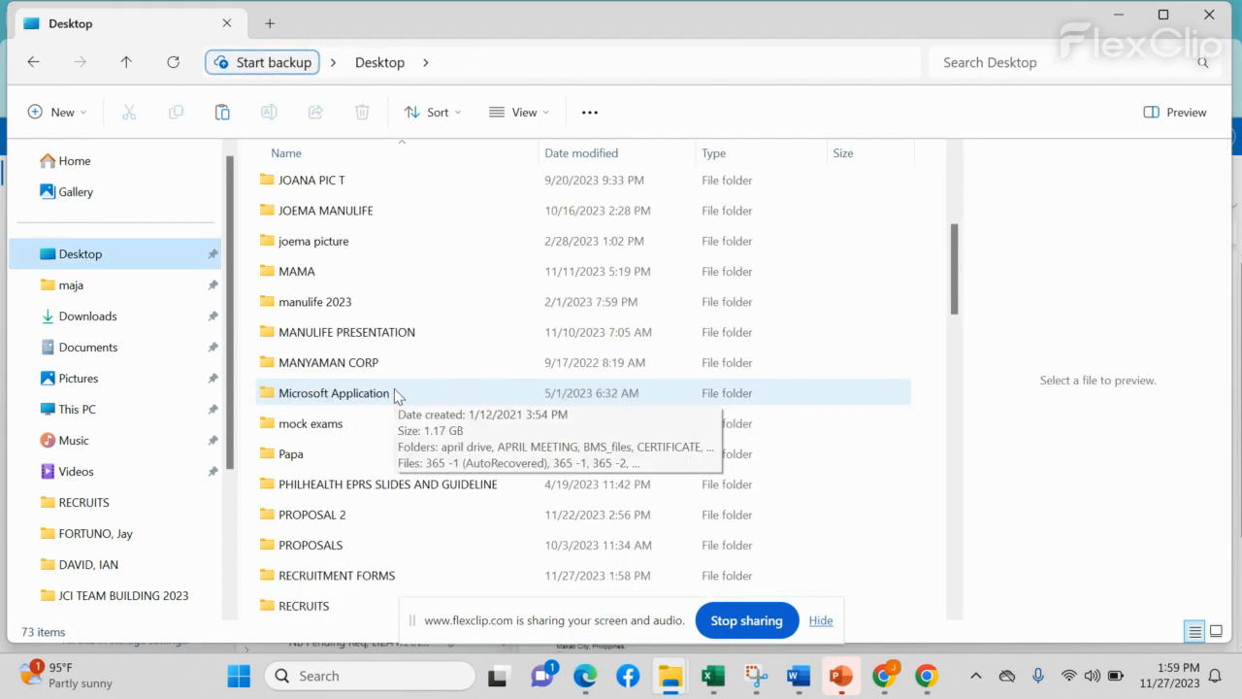
scroll(417, 455, down, 1)
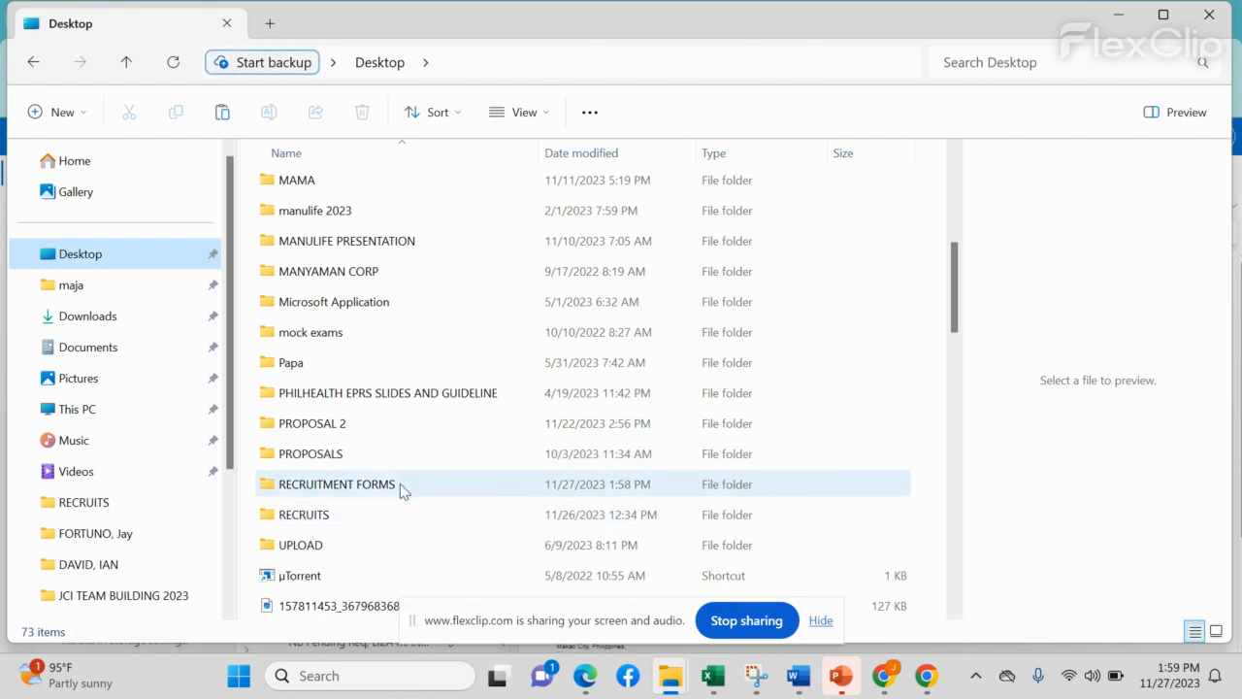
double_click(402, 484)
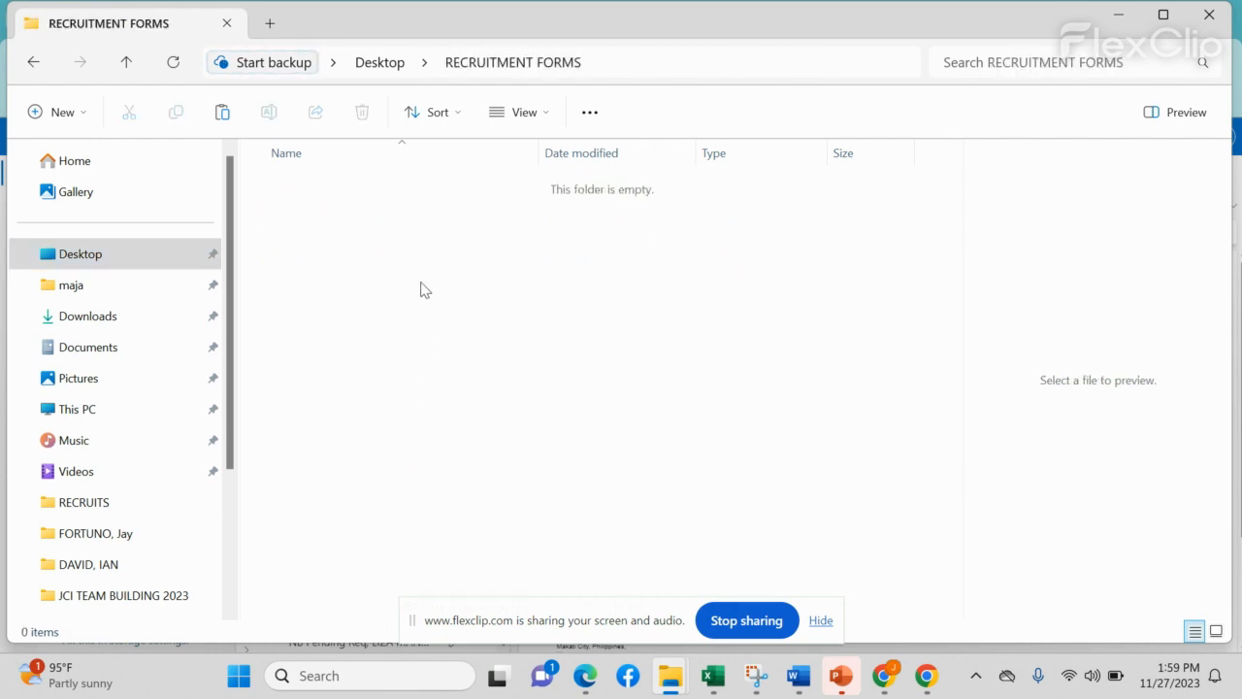
right_click(420, 289)
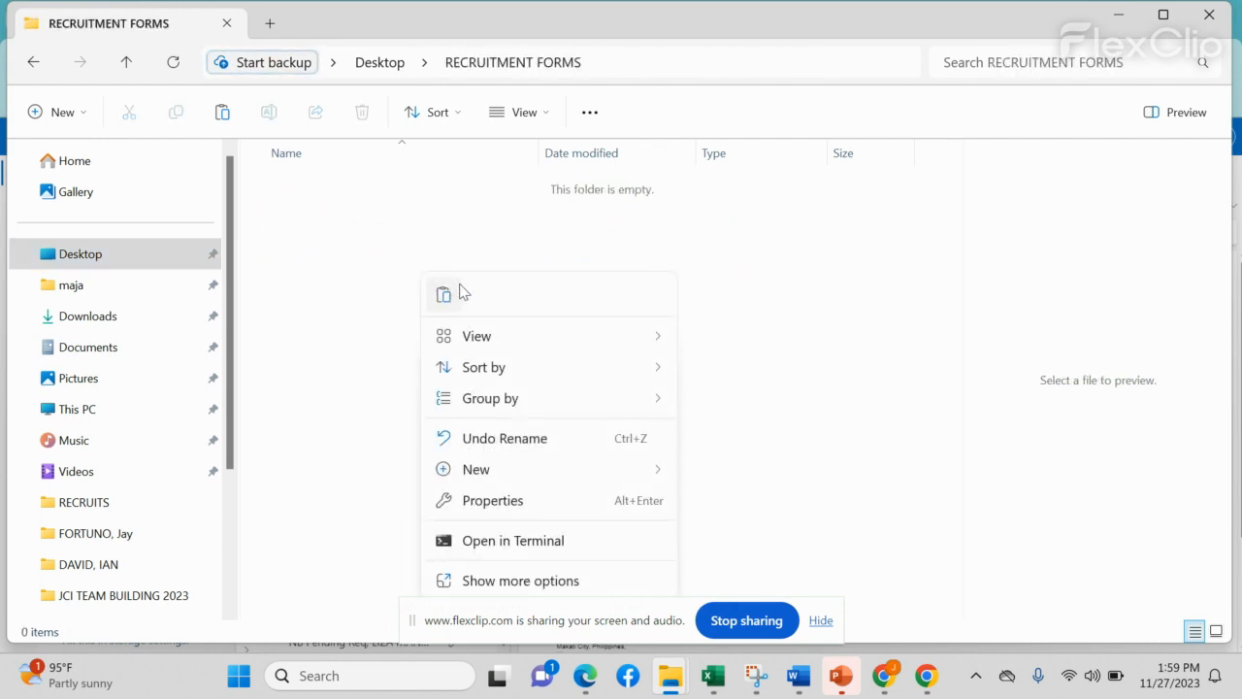
click(449, 303)
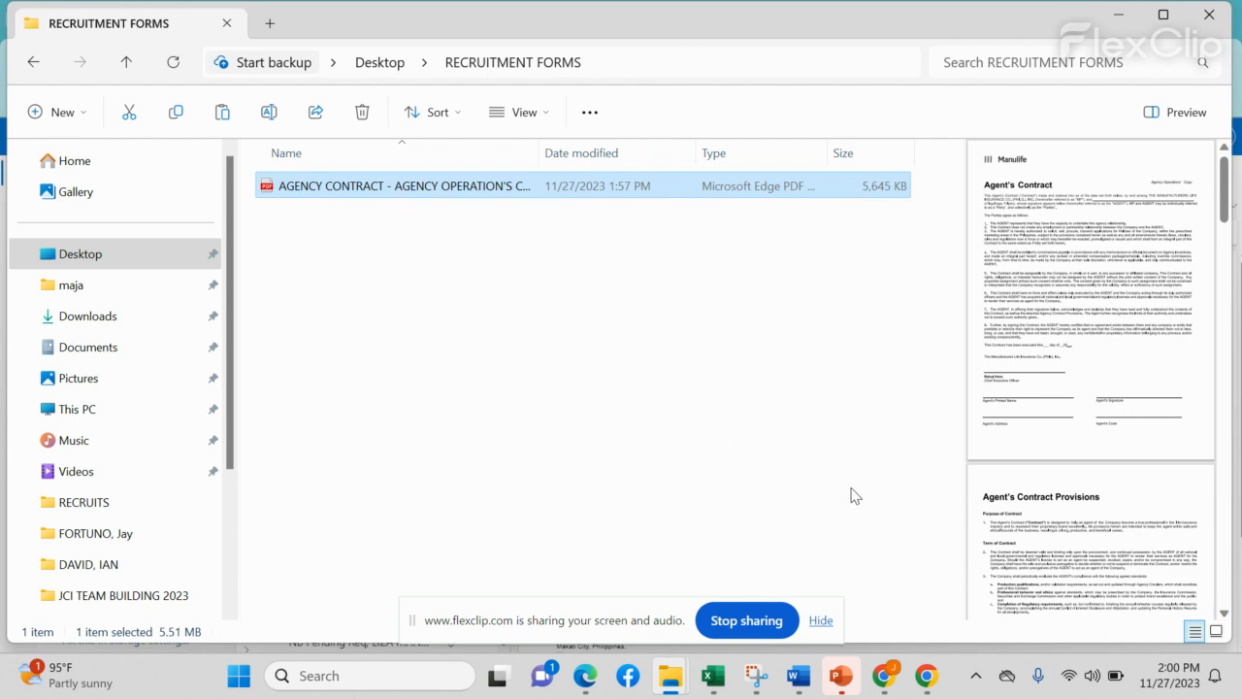
click(927, 677)
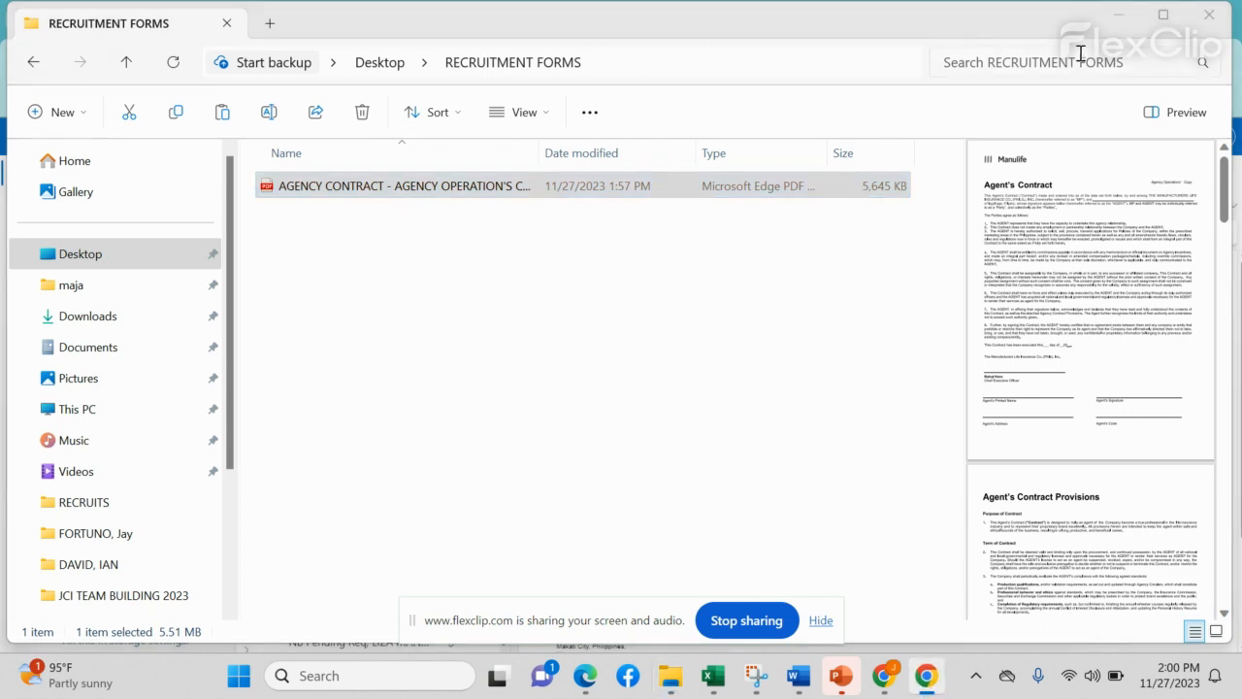
click(1126, 19)
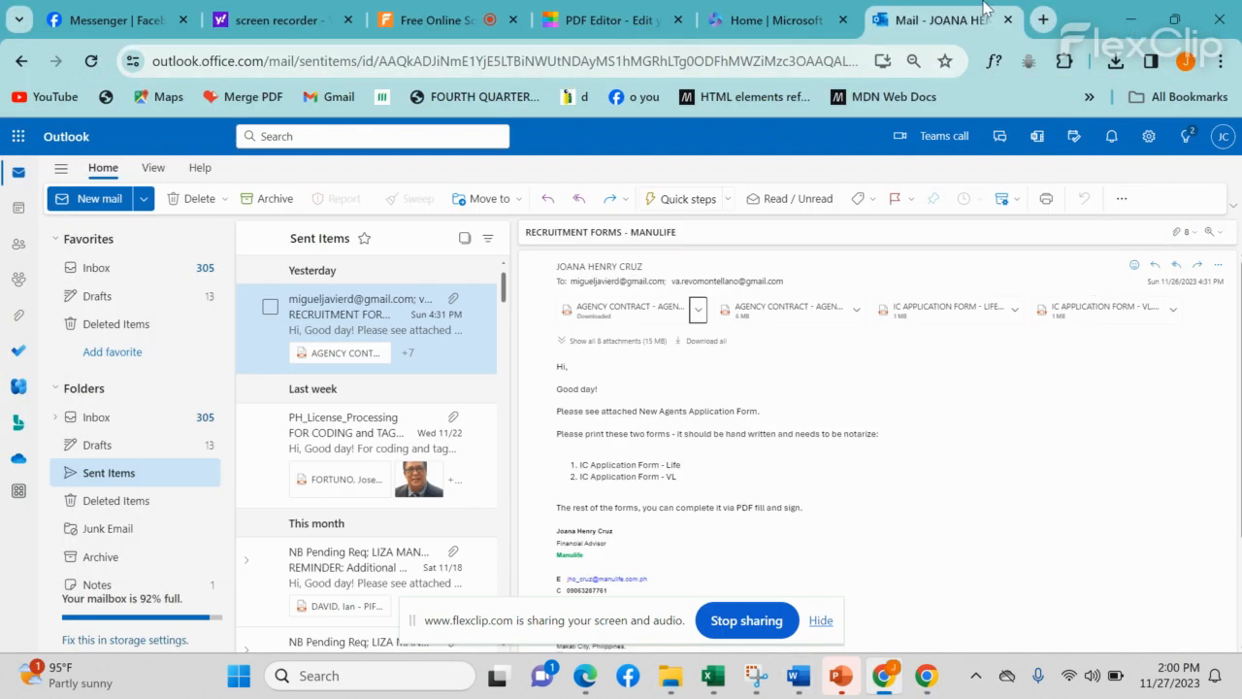
Step: Go to smallpdf.com in a new tab and choose the Edit PDF tool
click(1044, 20)
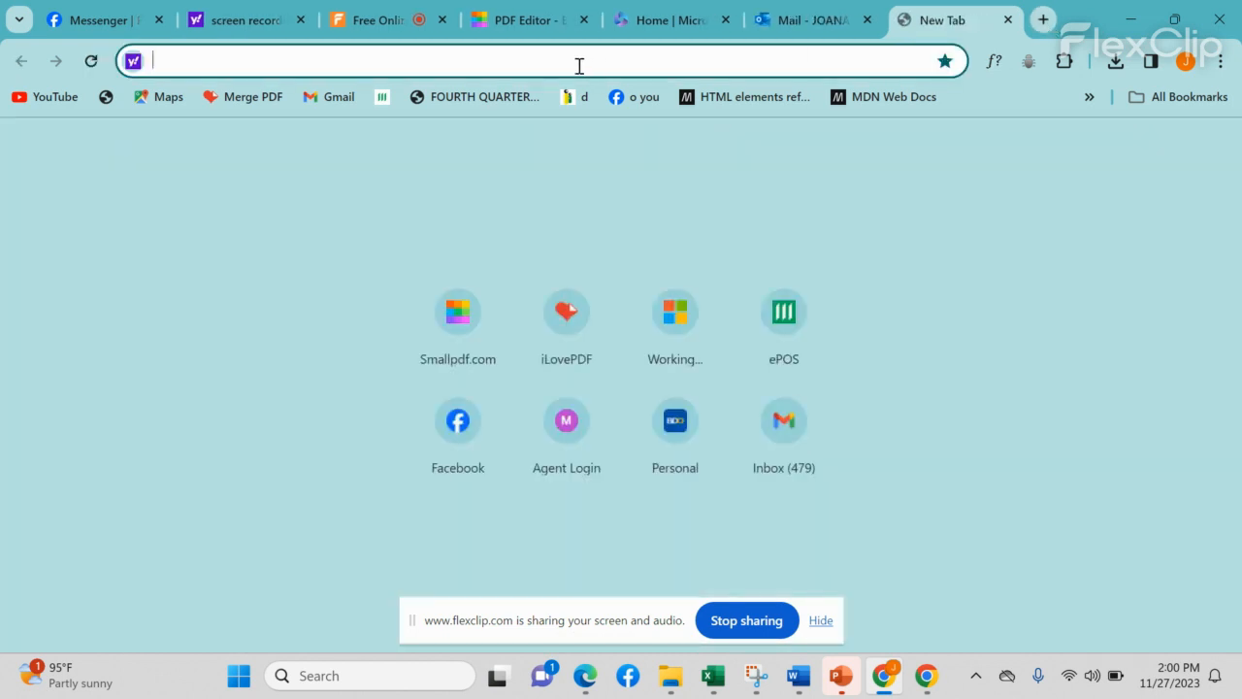
text(SMAL)
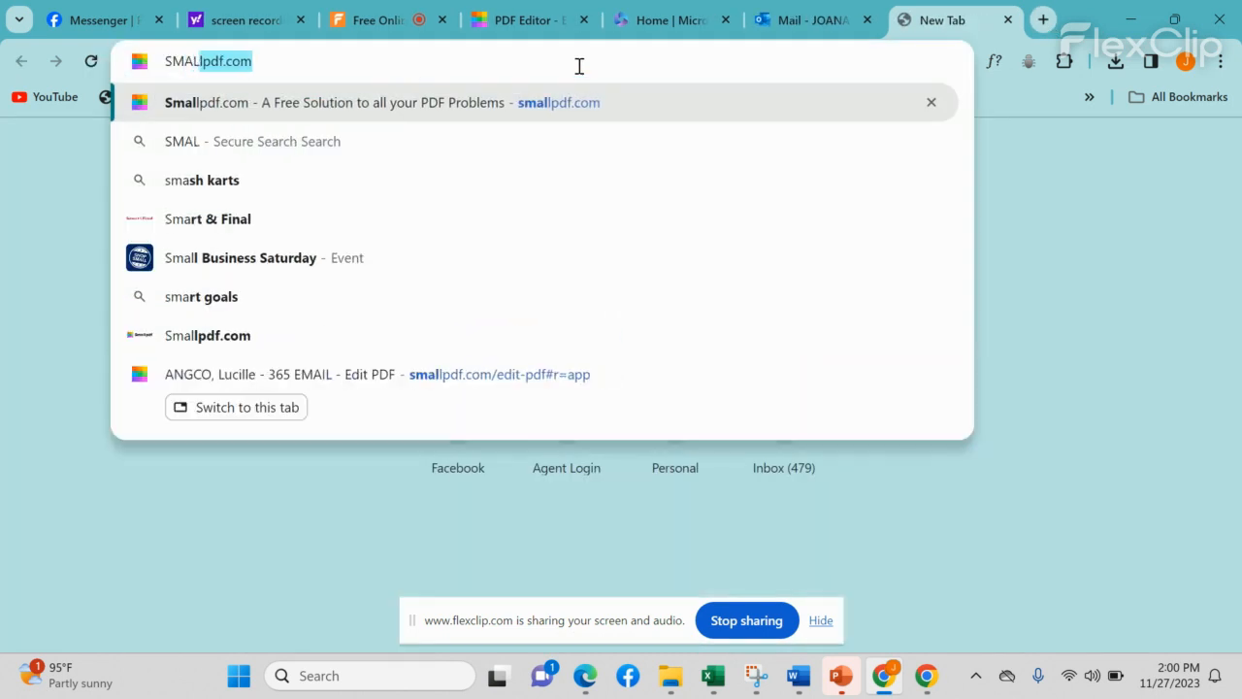
text(LPDF.COM)
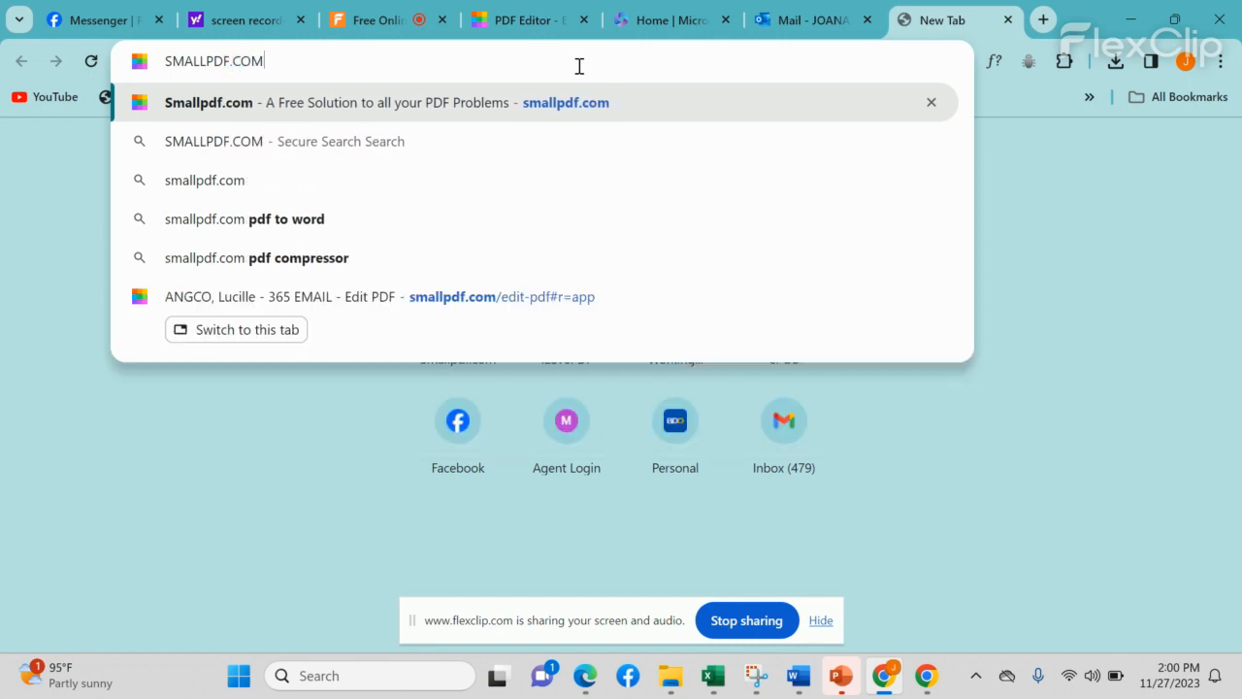
key(Return)
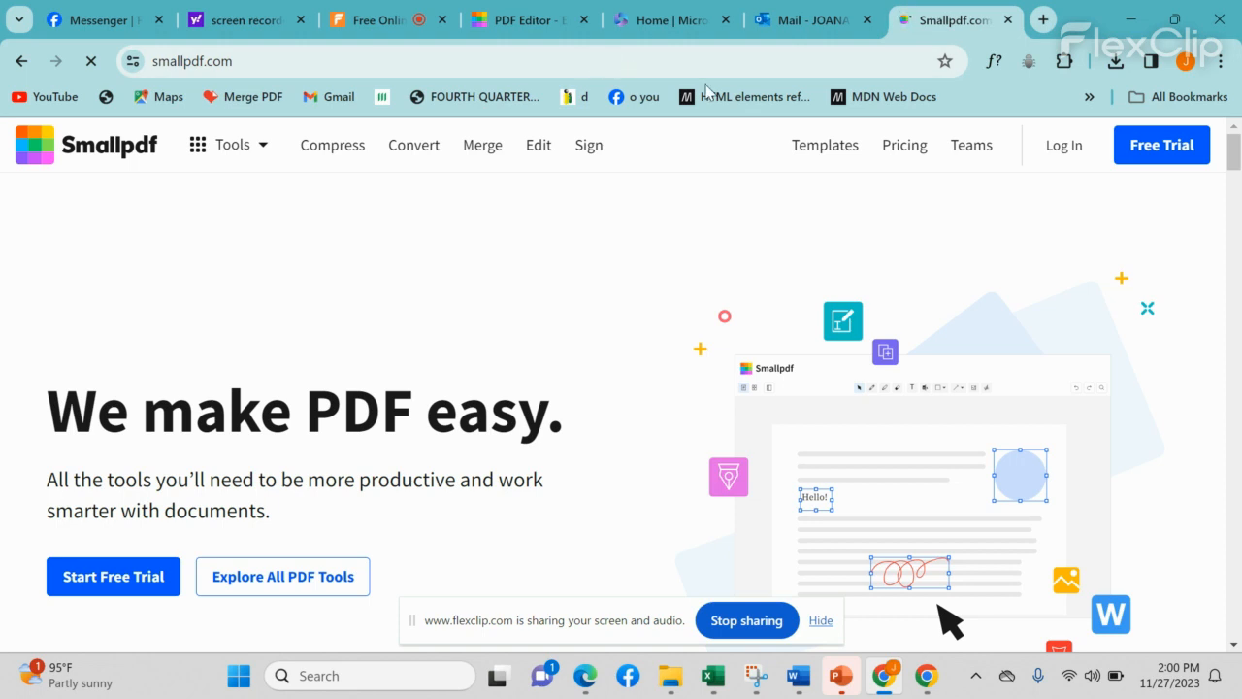
click(539, 151)
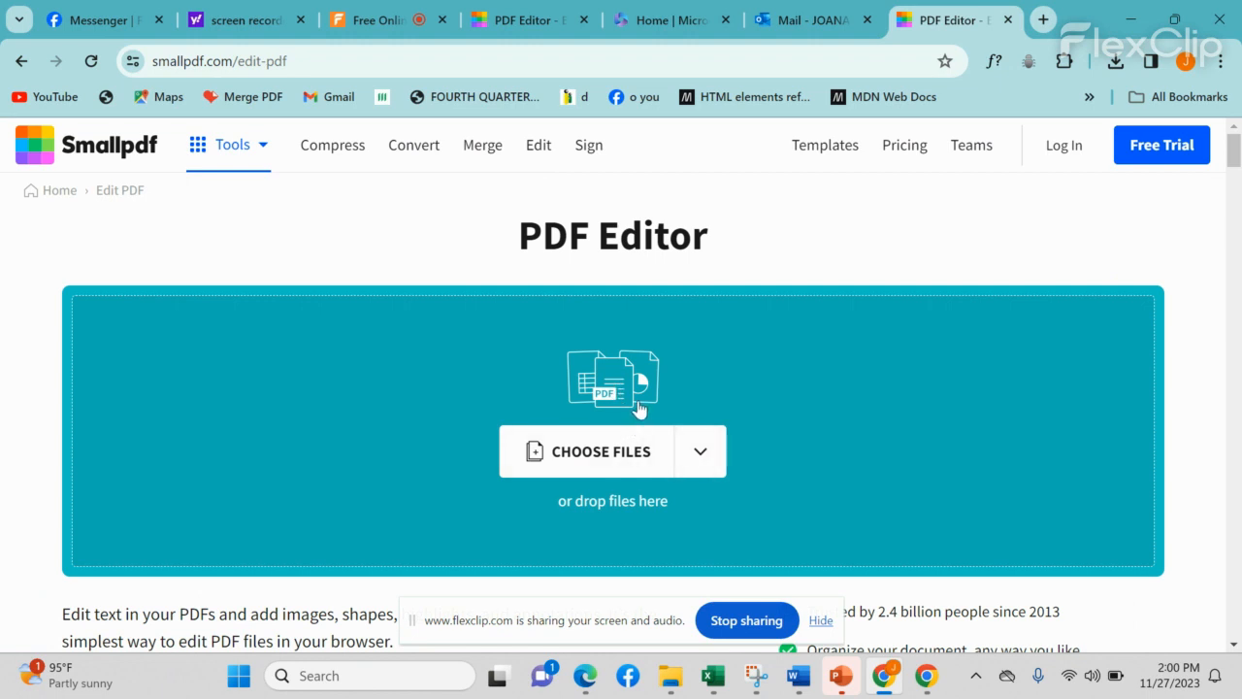
Step: Upload the AGENCY CONTRACT PDF from Desktop > RECRUITMENT FORMS into Smallpdf's editor
click(577, 460)
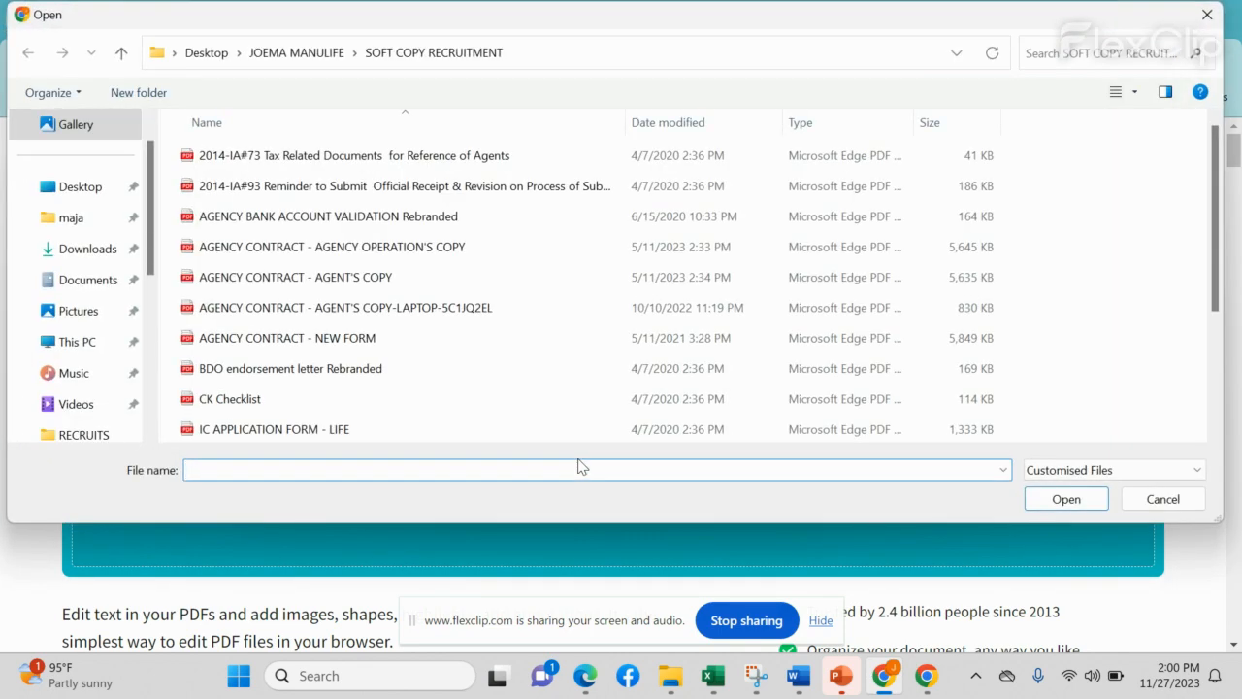
click(92, 199)
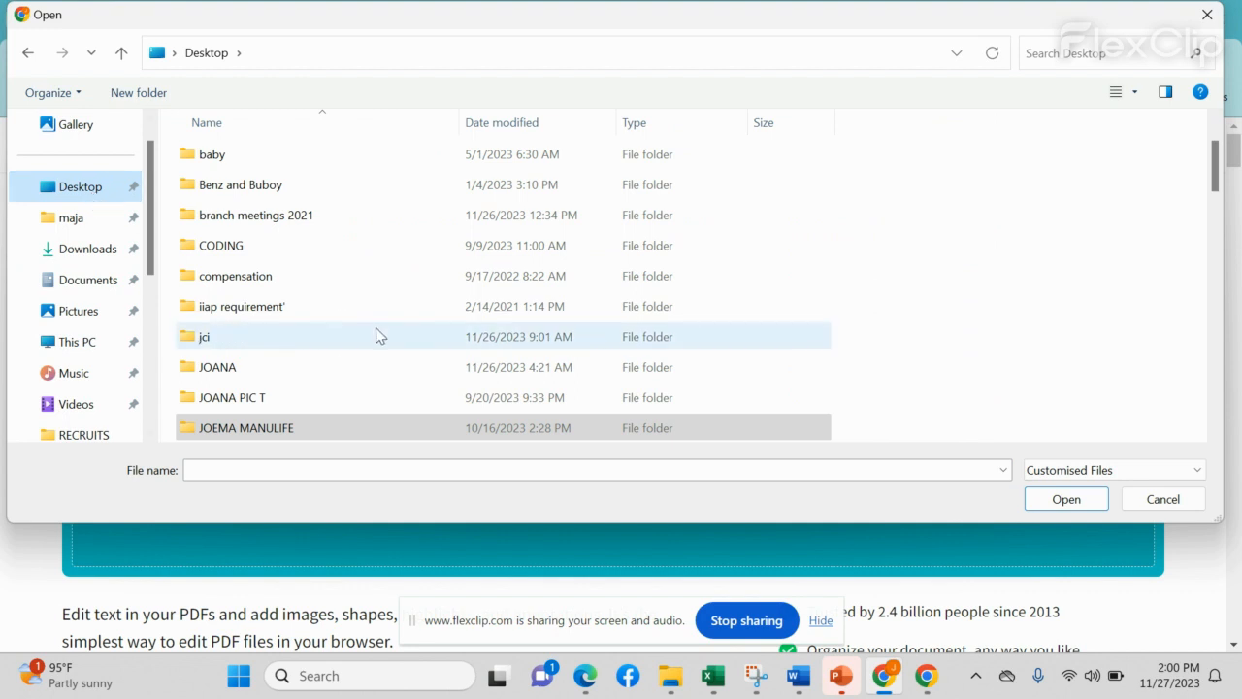
scroll(373, 332, down, 4)
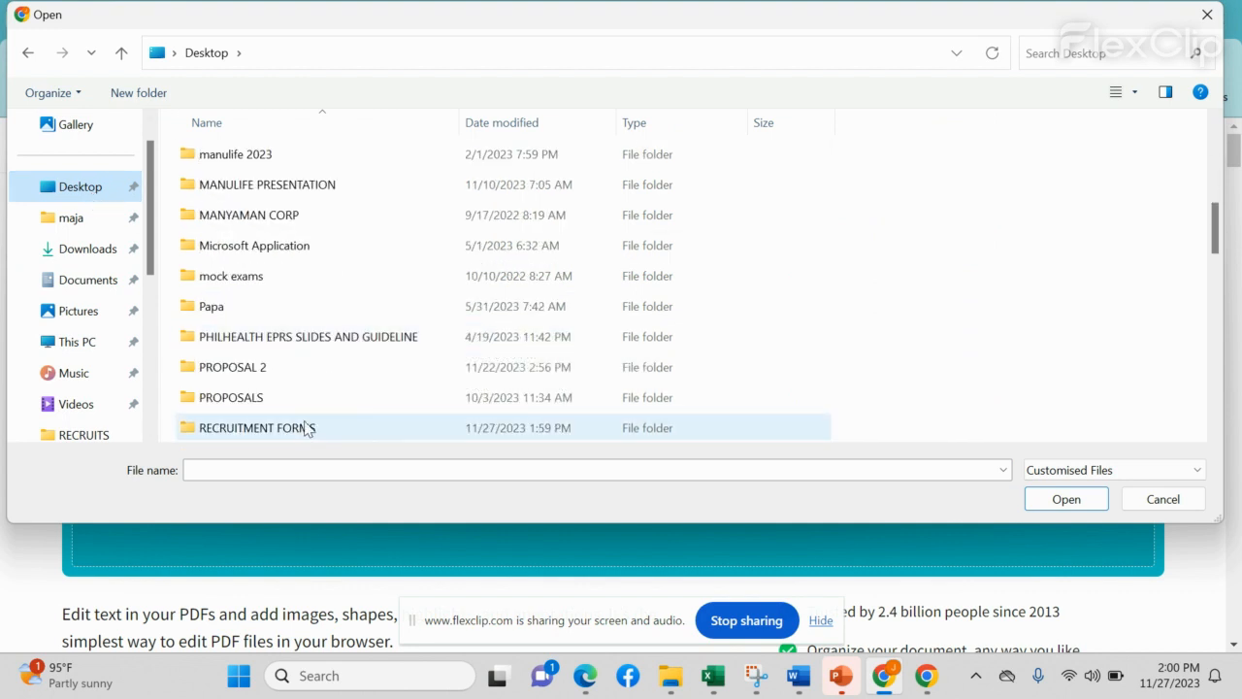
double_click(303, 430)
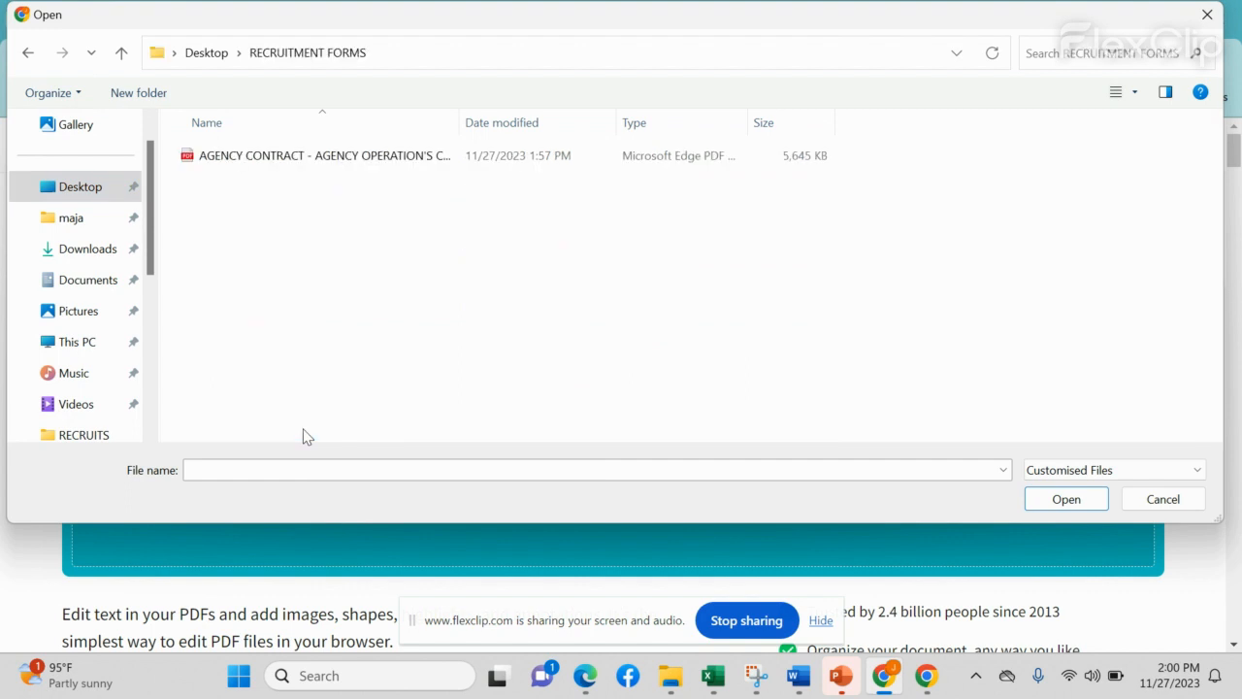
click(372, 167)
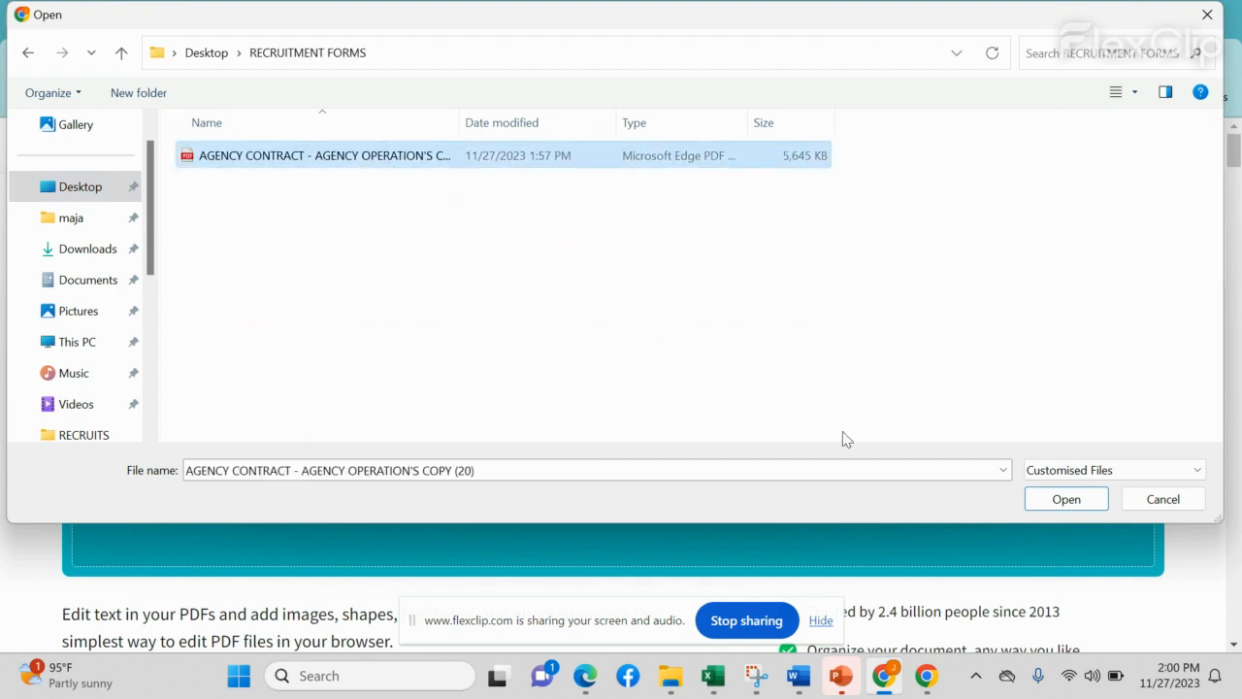
click(1067, 501)
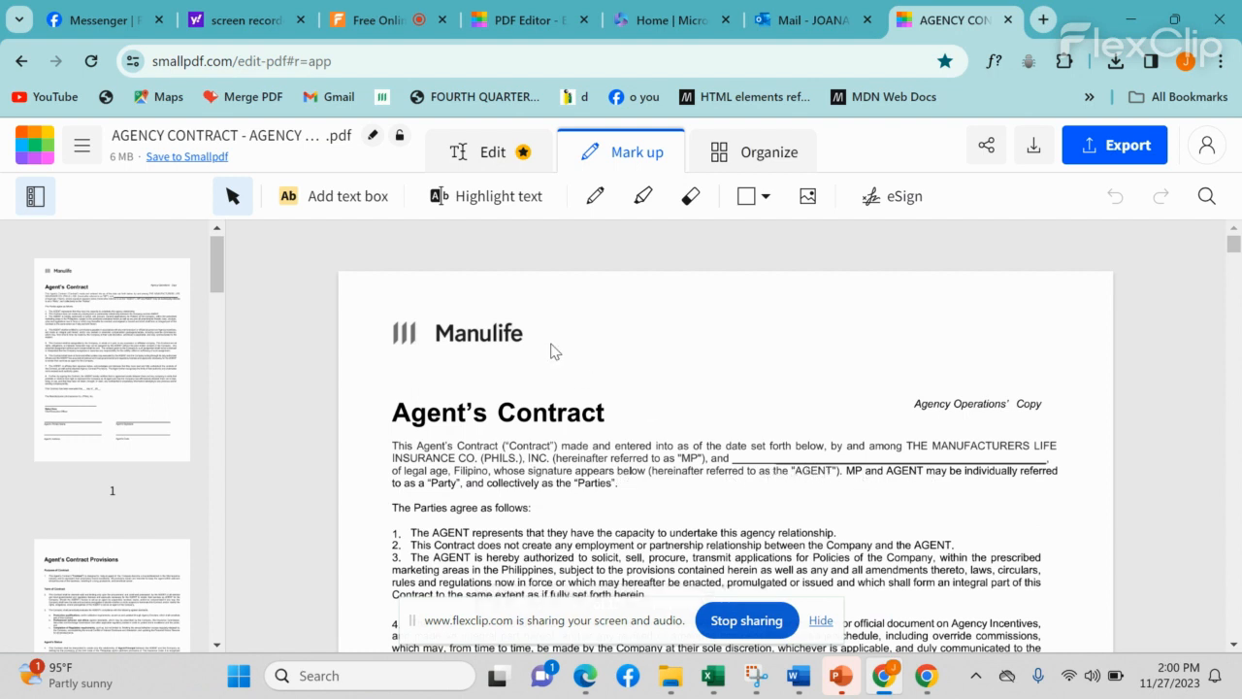
Step: Add a text box with the agent's full name on the blank line after 'INC.'
click(339, 206)
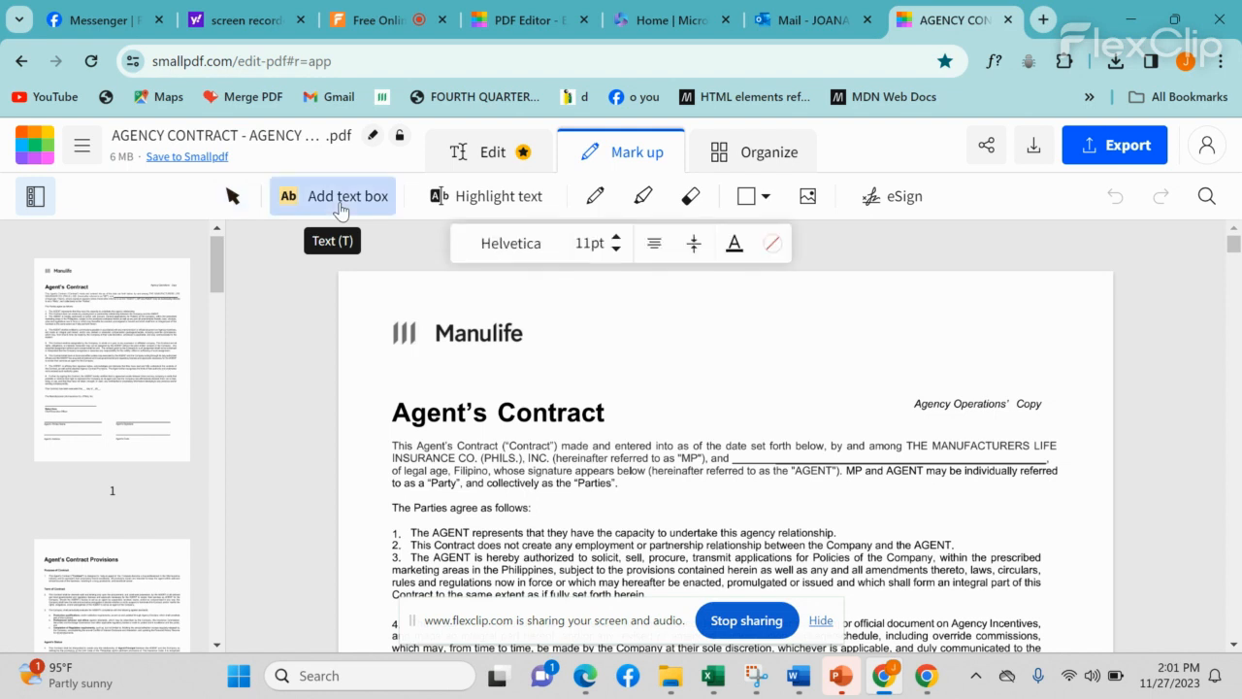
click(760, 449)
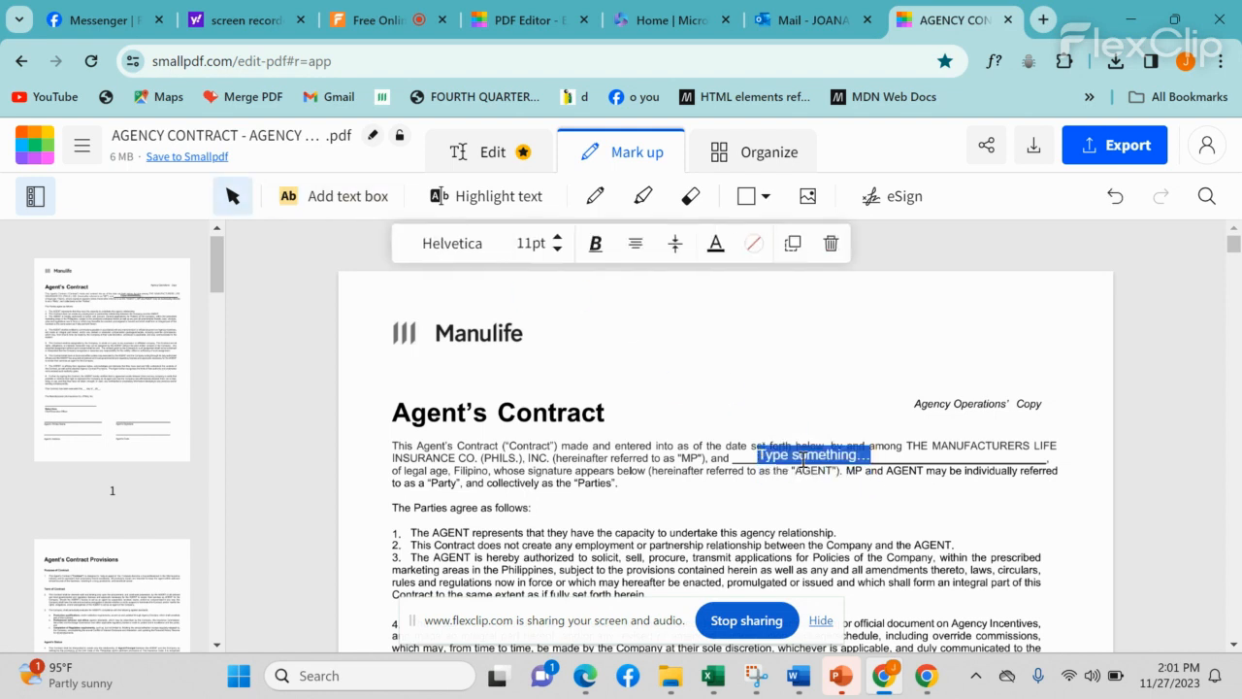
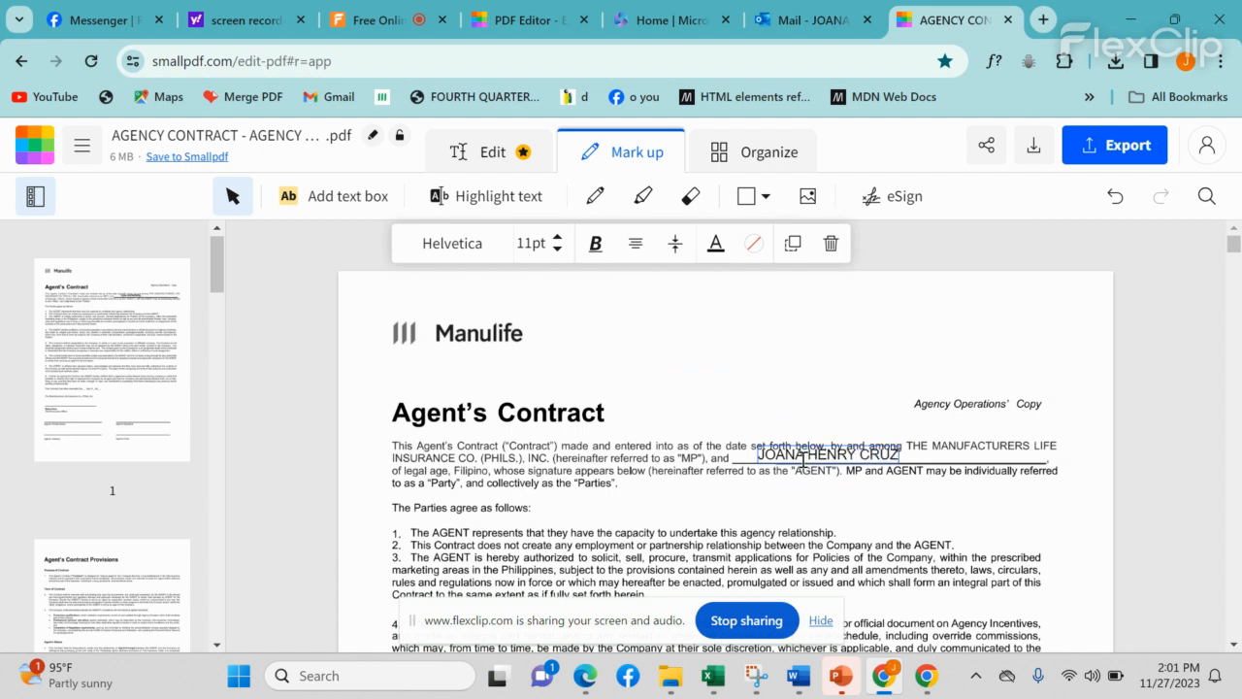
click(802, 374)
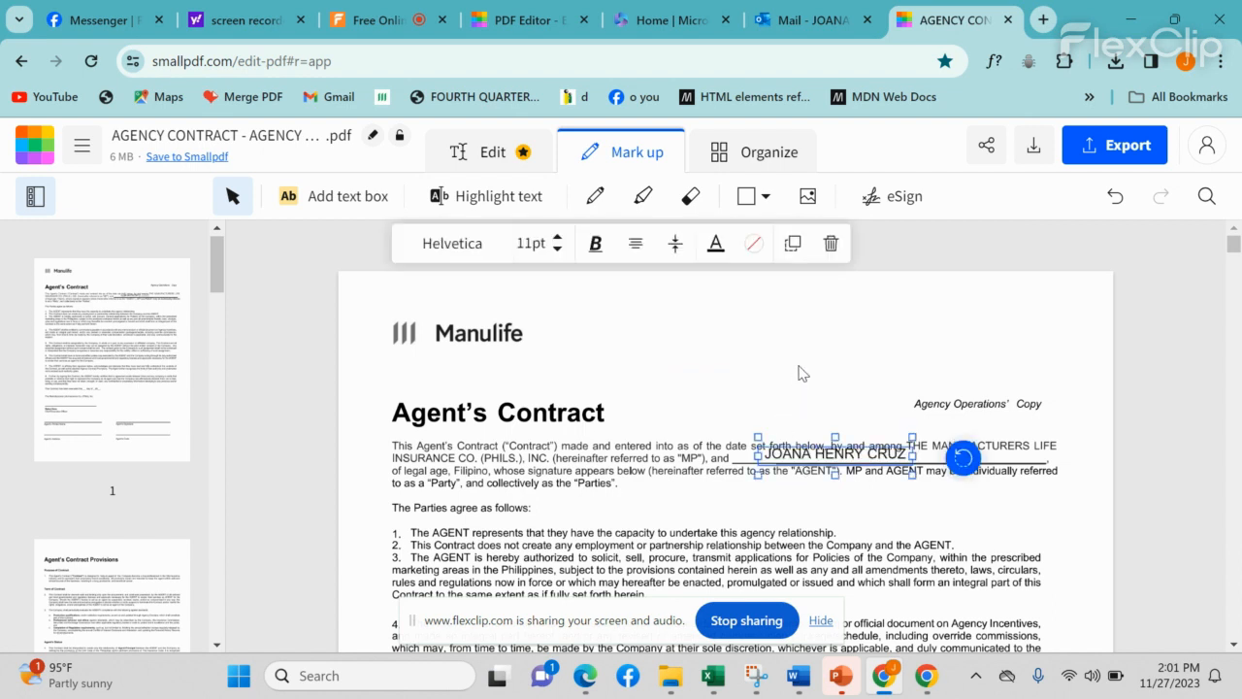
Step: Position and resize the name text box so it sits on the blank party line
drag(847, 458, 763, 359)
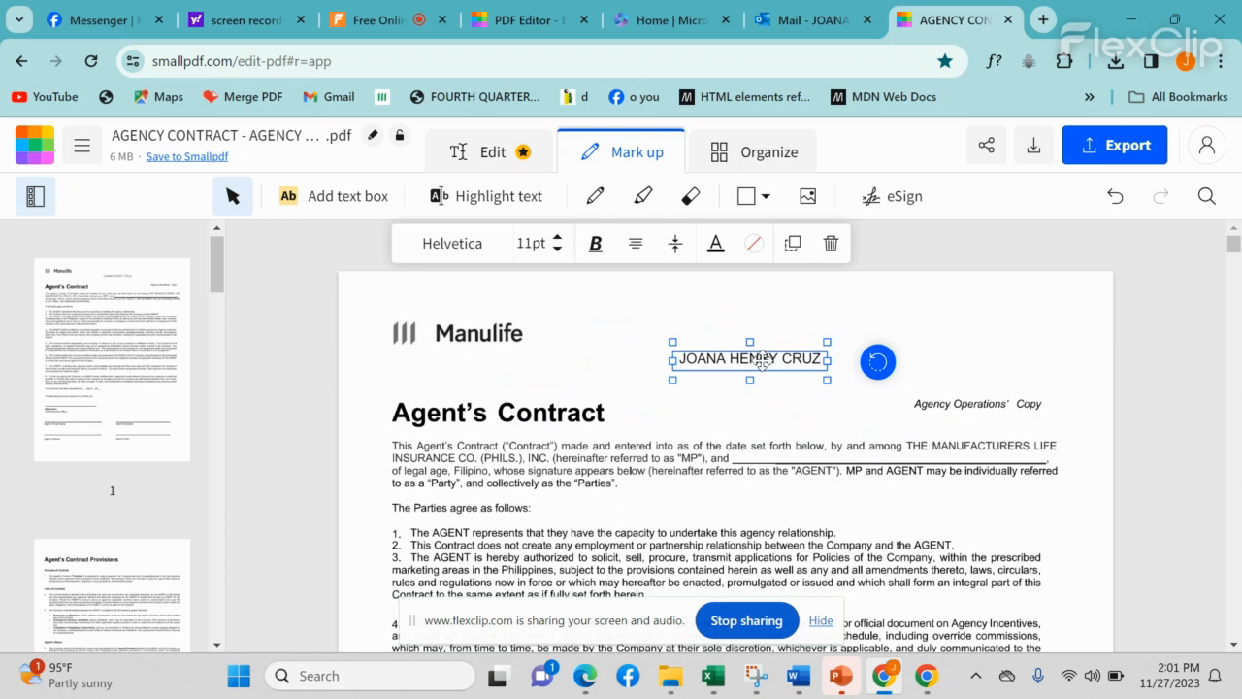
drag(763, 359, 720, 367)
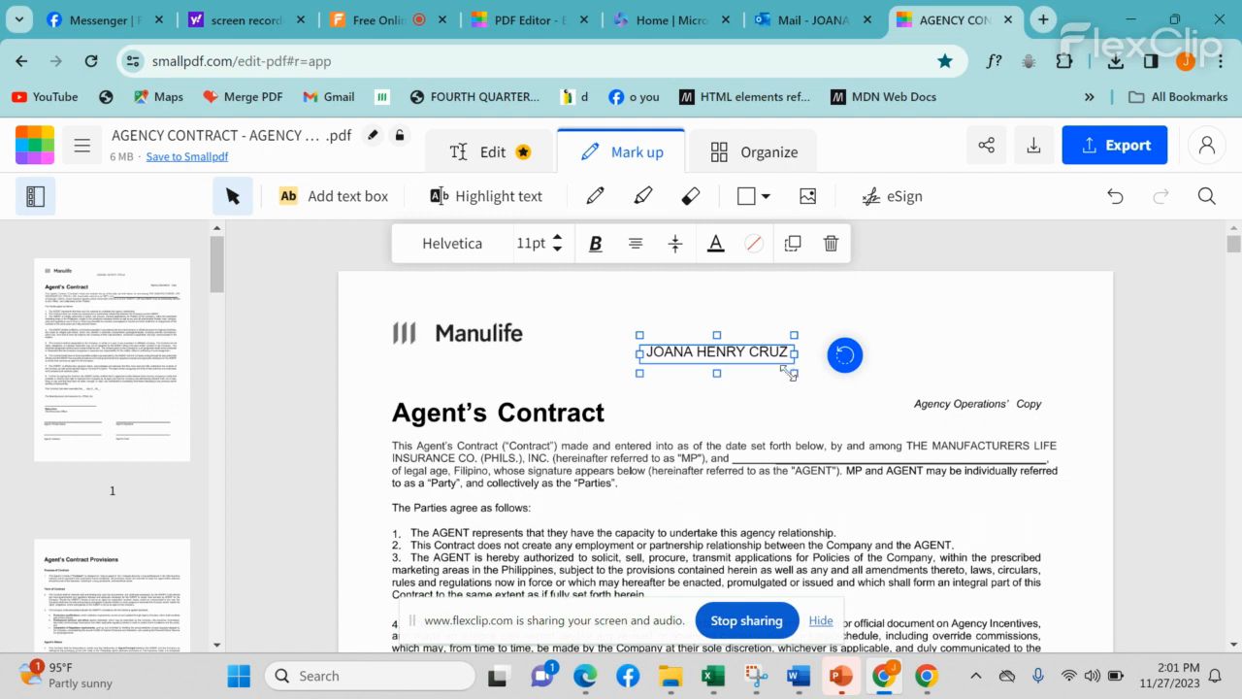
mouse_move(782, 363)
mouse_down()
mouse_move(668, 407)
mouse_move(799, 378)
mouse_up()
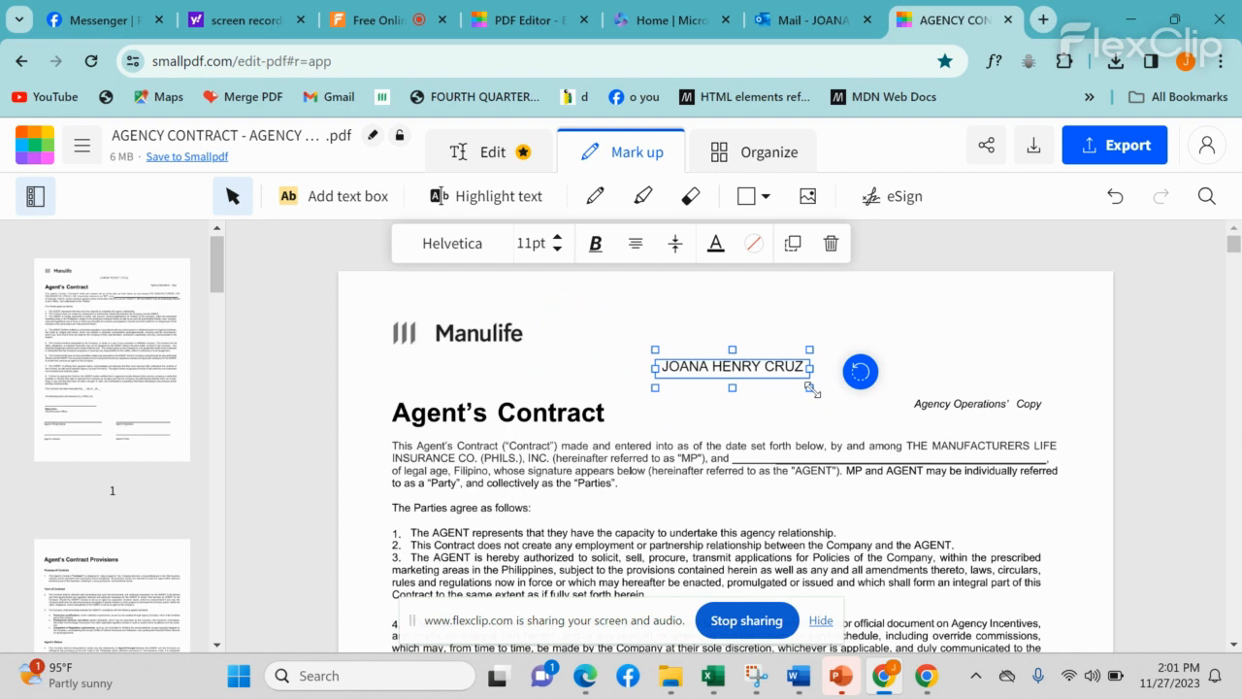
drag(811, 389, 826, 457)
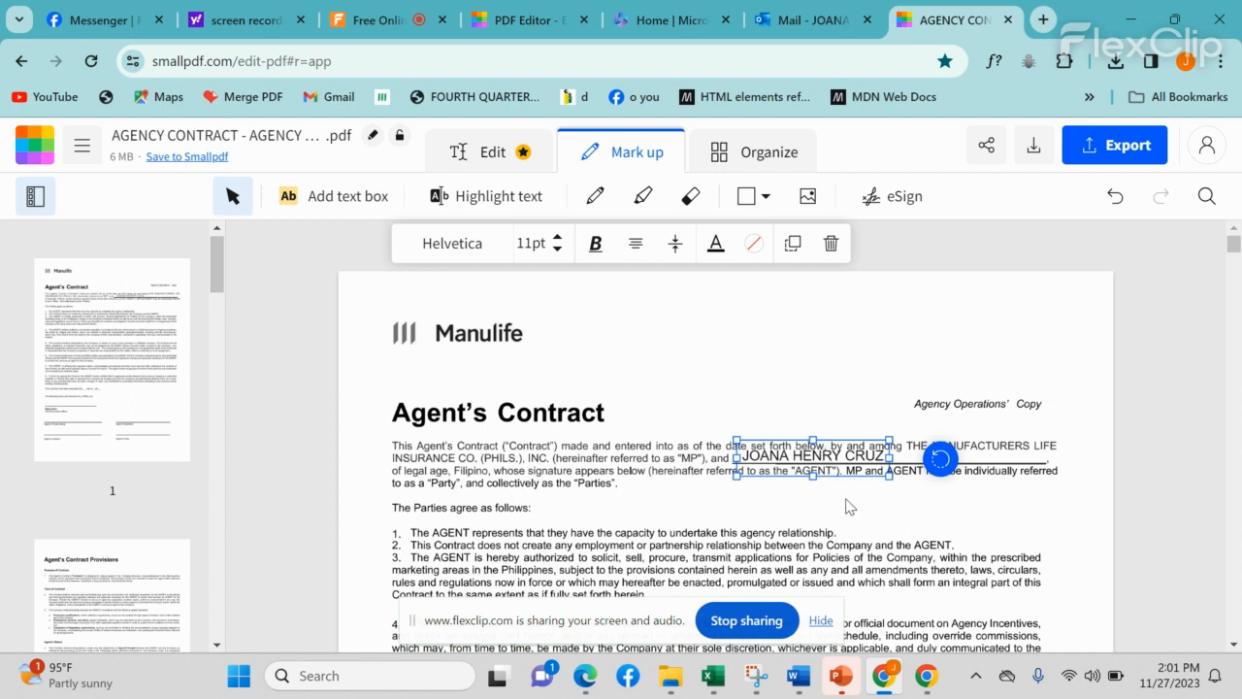
scroll(898, 522, down, 1)
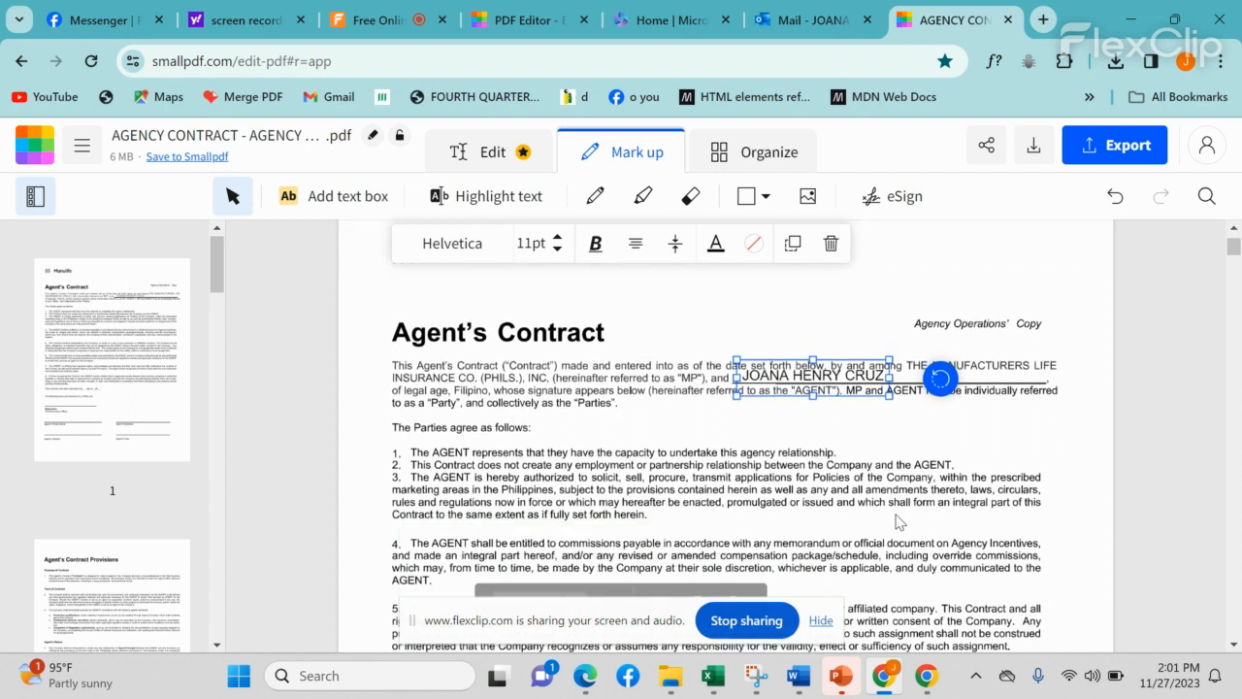
click(894, 427)
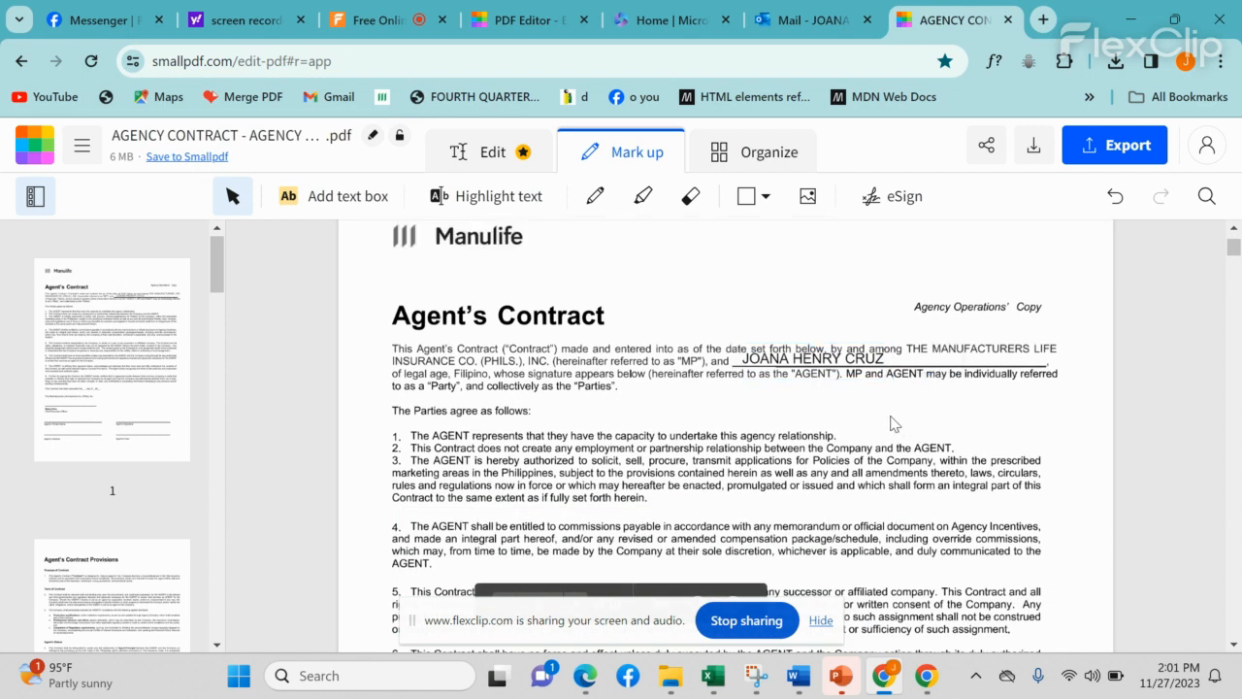
scroll(744, 393, down, 8)
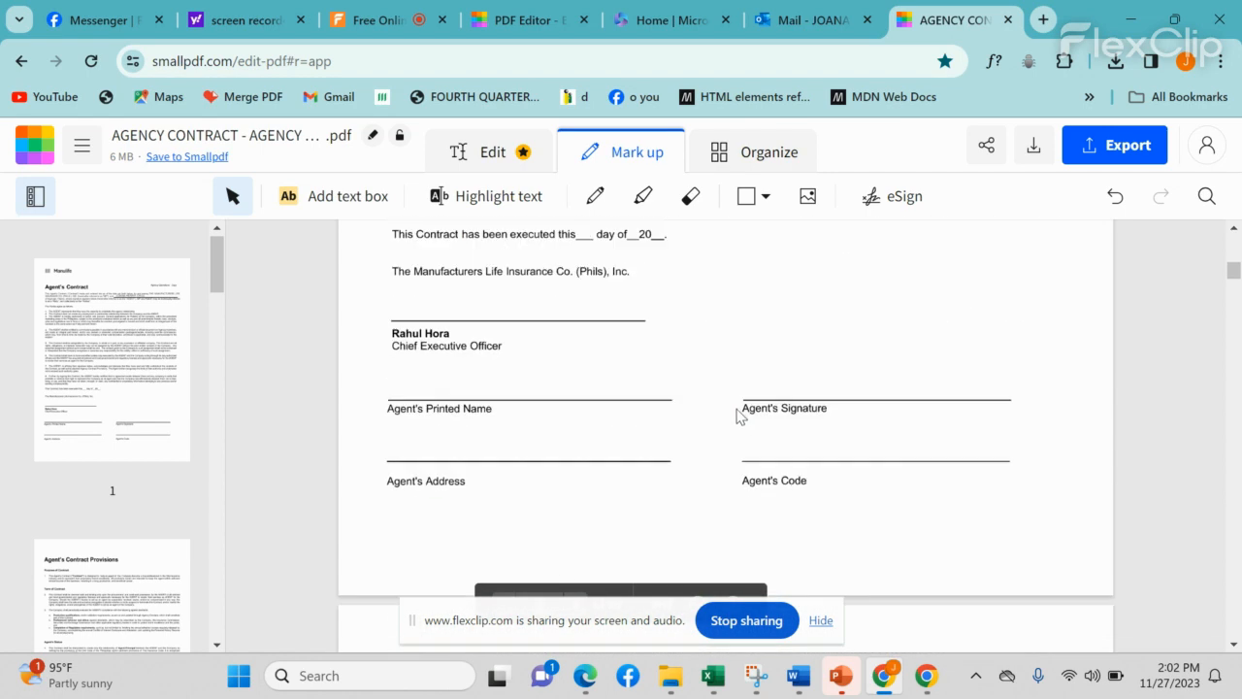
Step: Add a text box reading HJPLLL below the insurer's name, above the Chief Executive Officer line
click(332, 210)
click(430, 293)
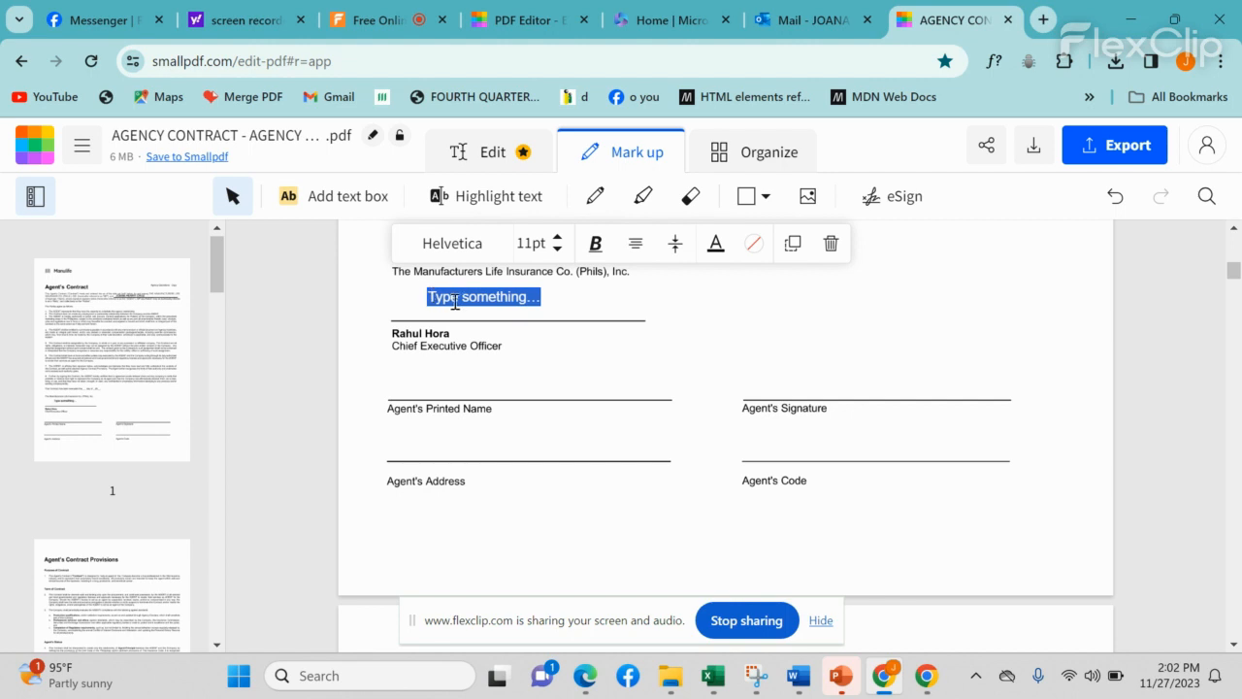
text(HJPLLL)
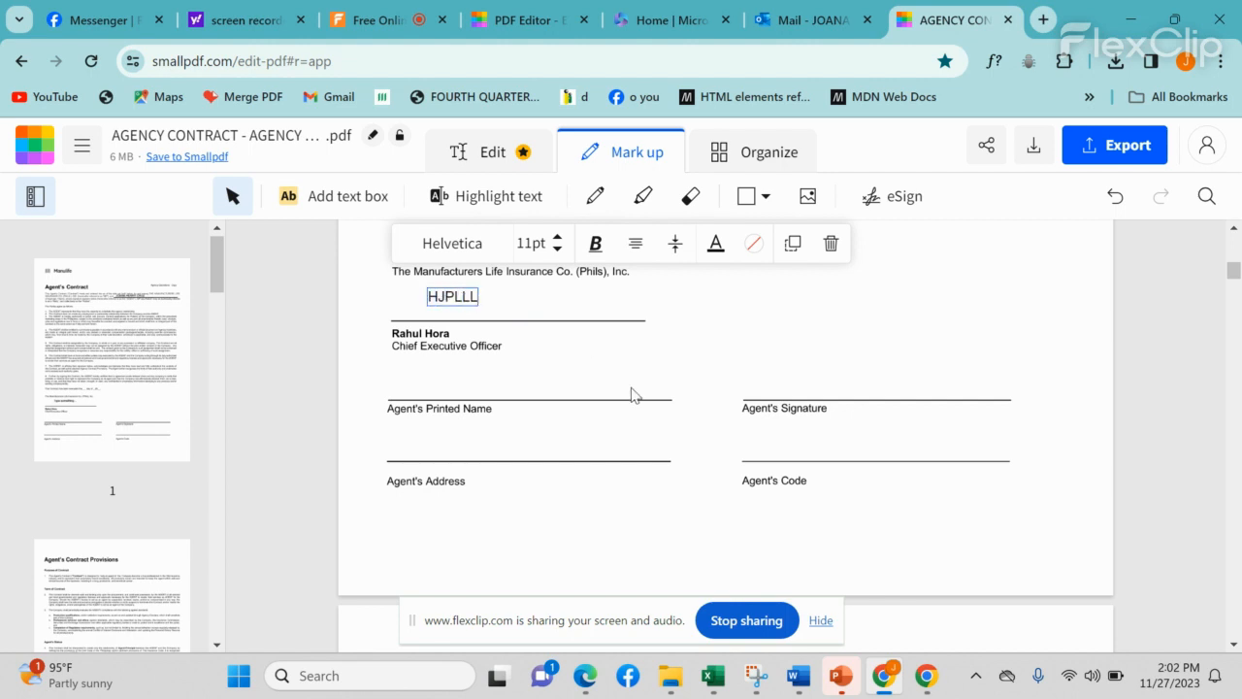
click(632, 388)
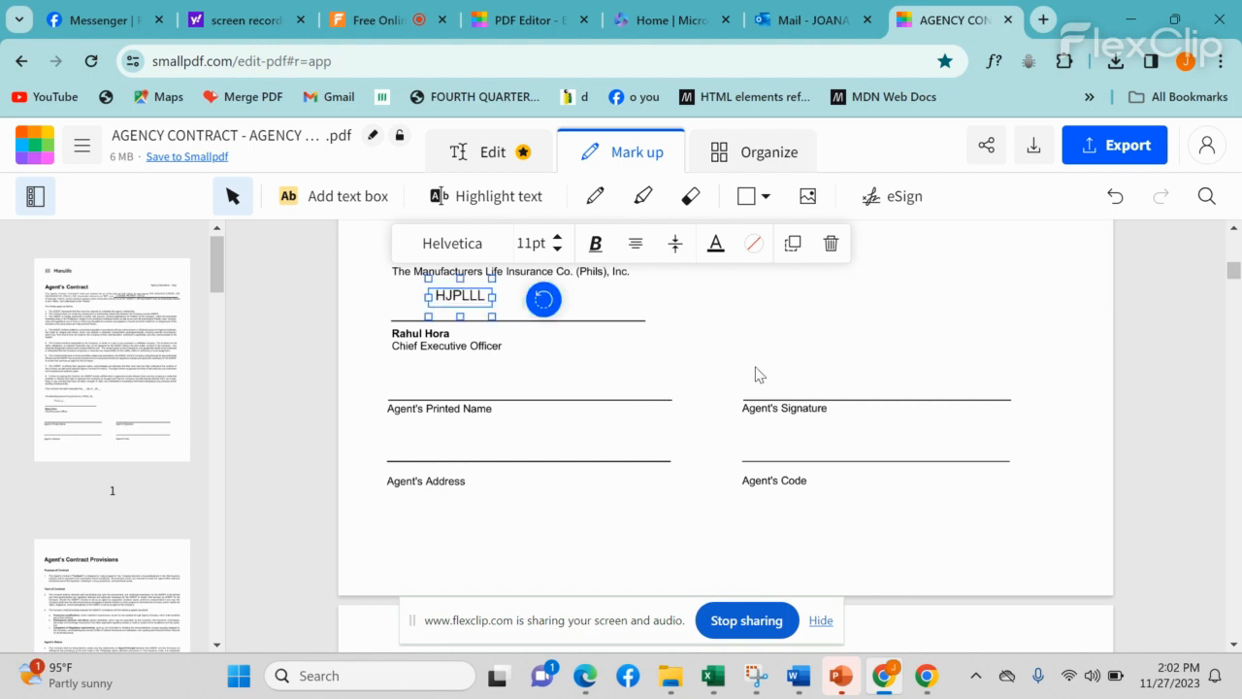
scroll(874, 359, up, 1)
click(910, 388)
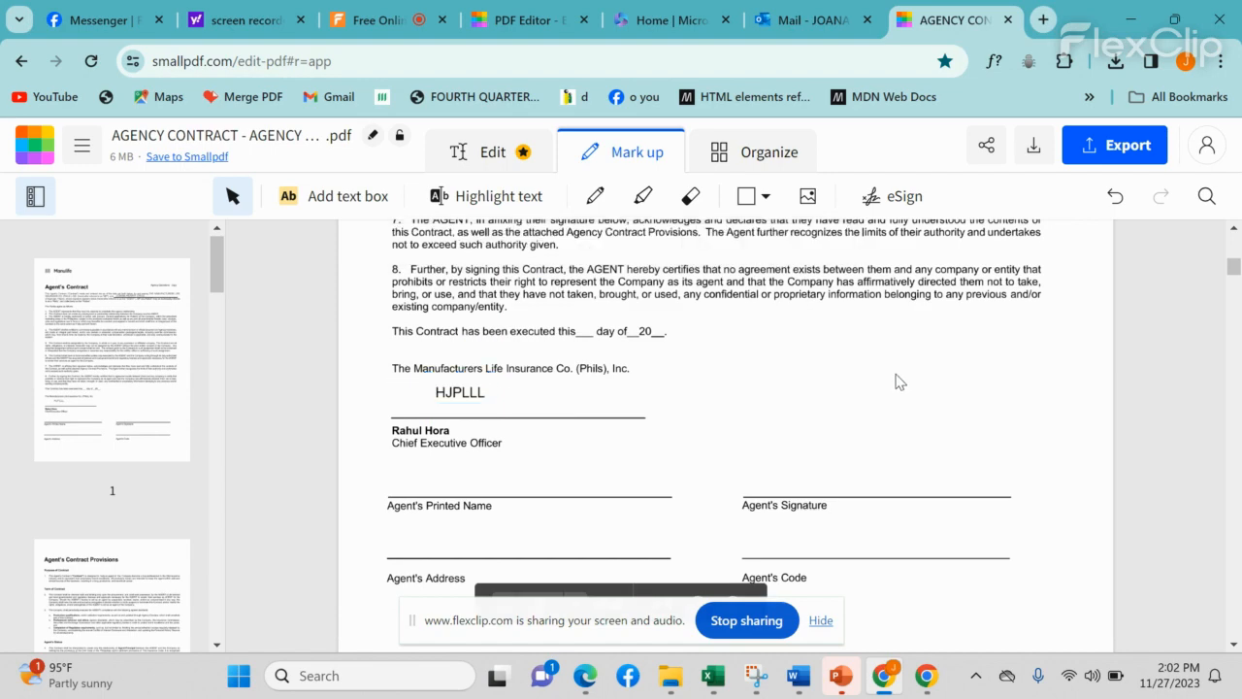
scroll(900, 382, up, 10)
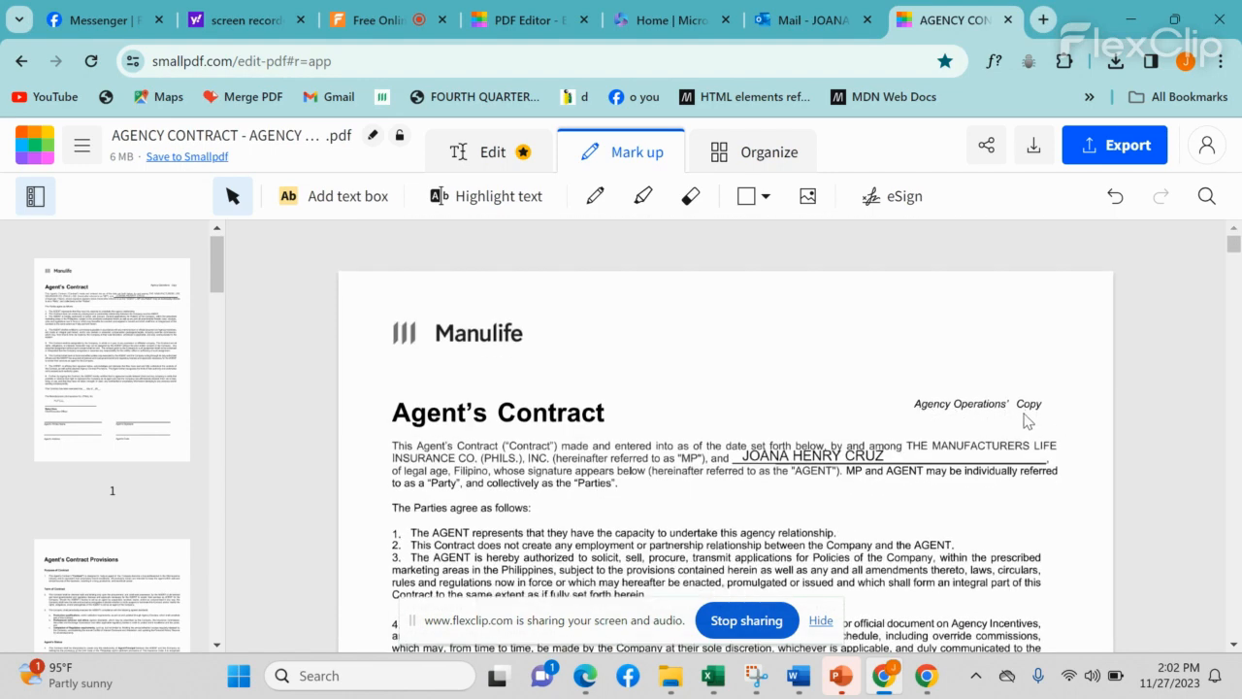
Step: Paint over the 'Agency Operations' Copy' label with a white freehand stroke
click(594, 204)
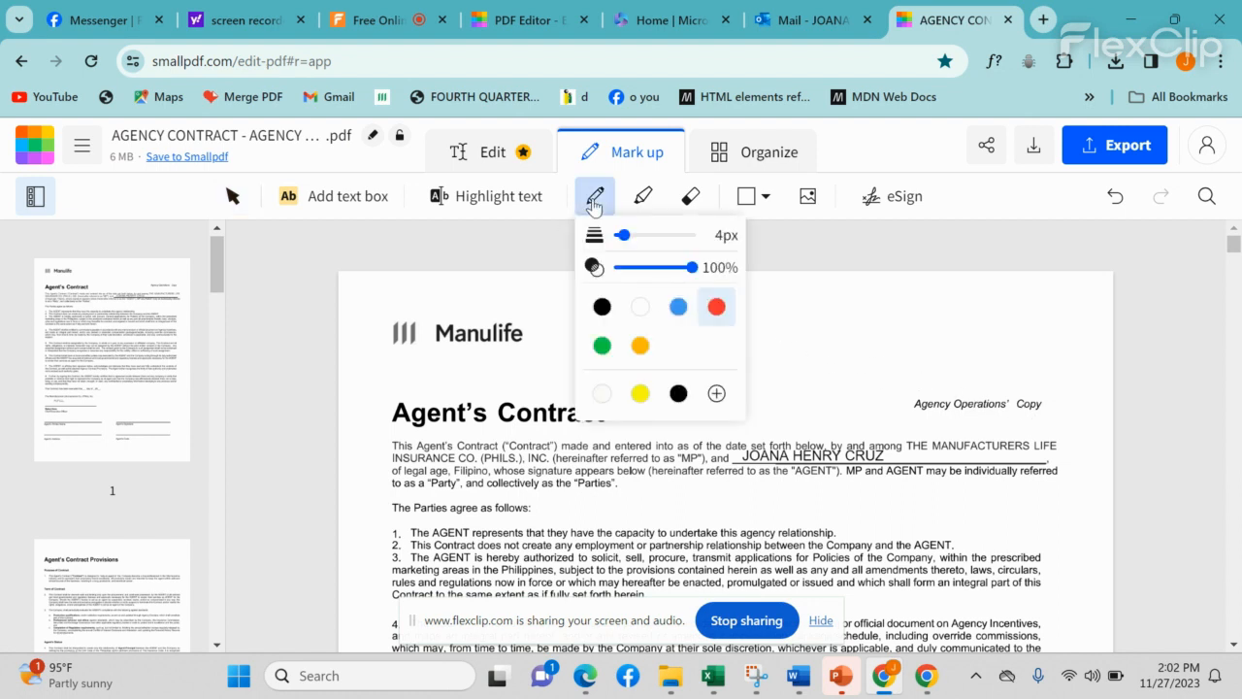
click(641, 308)
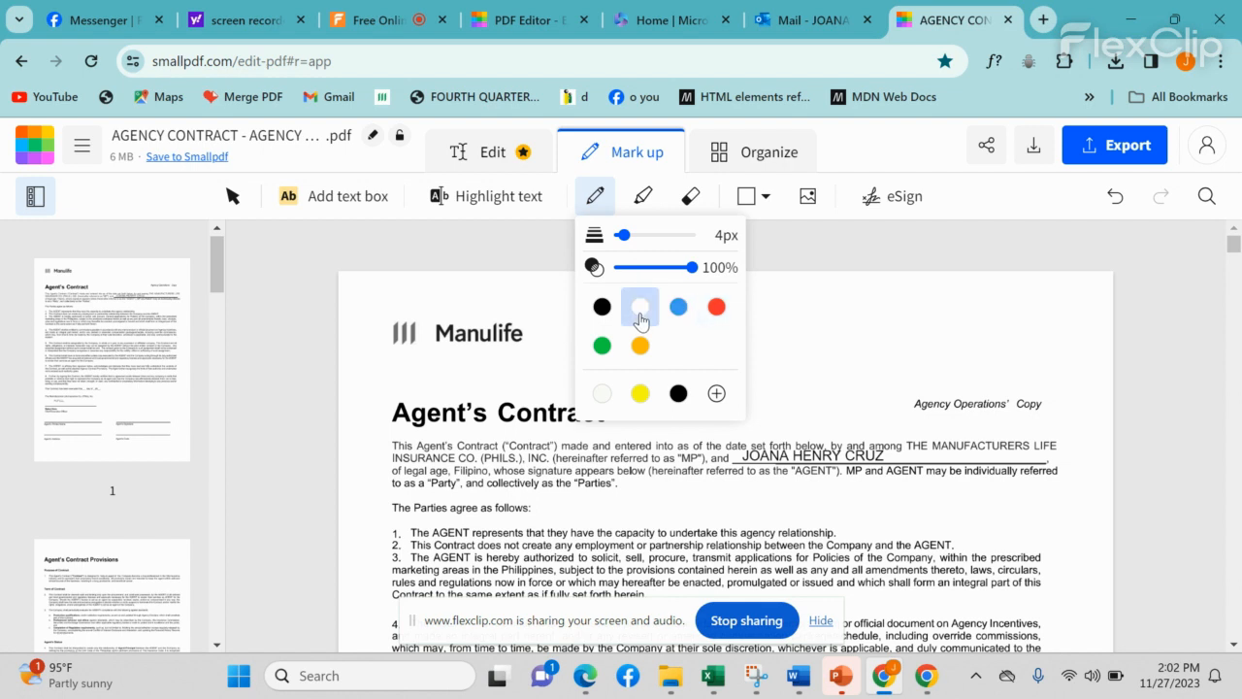
click(595, 199)
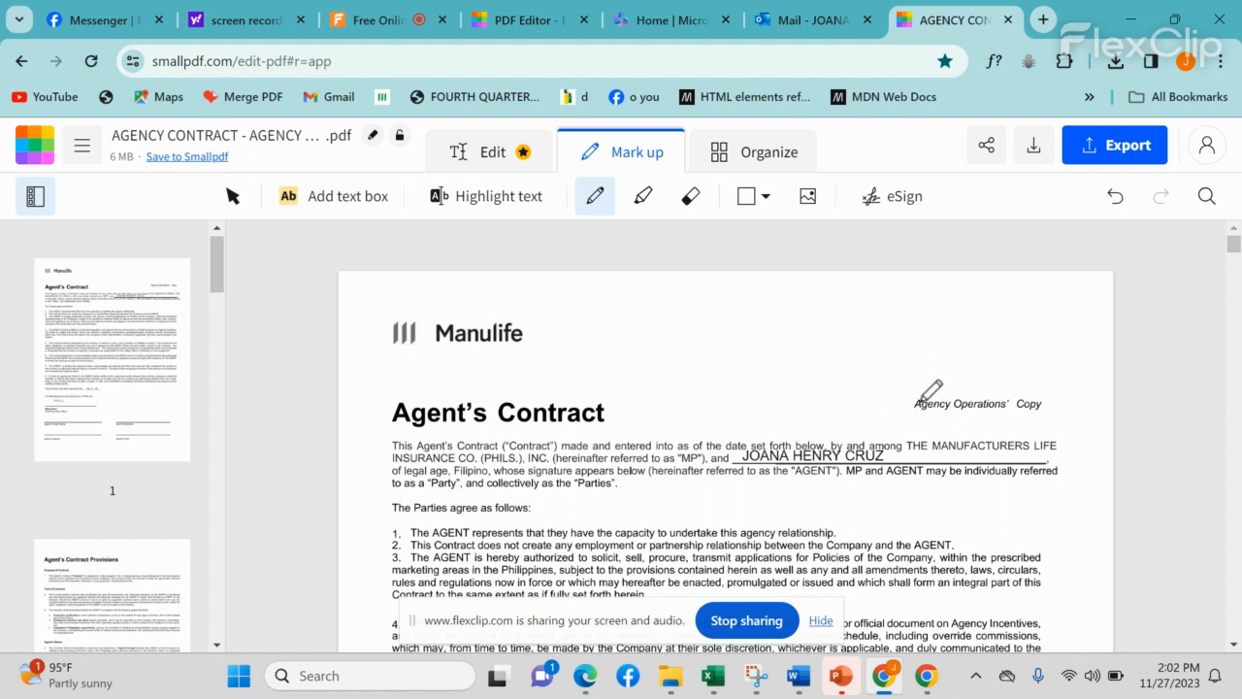
mouse_move(958, 405)
mouse_down()
mouse_move(909, 408)
mouse_move(1061, 409)
mouse_move(986, 405)
mouse_move(1033, 401)
mouse_move(1001, 402)
mouse_up()
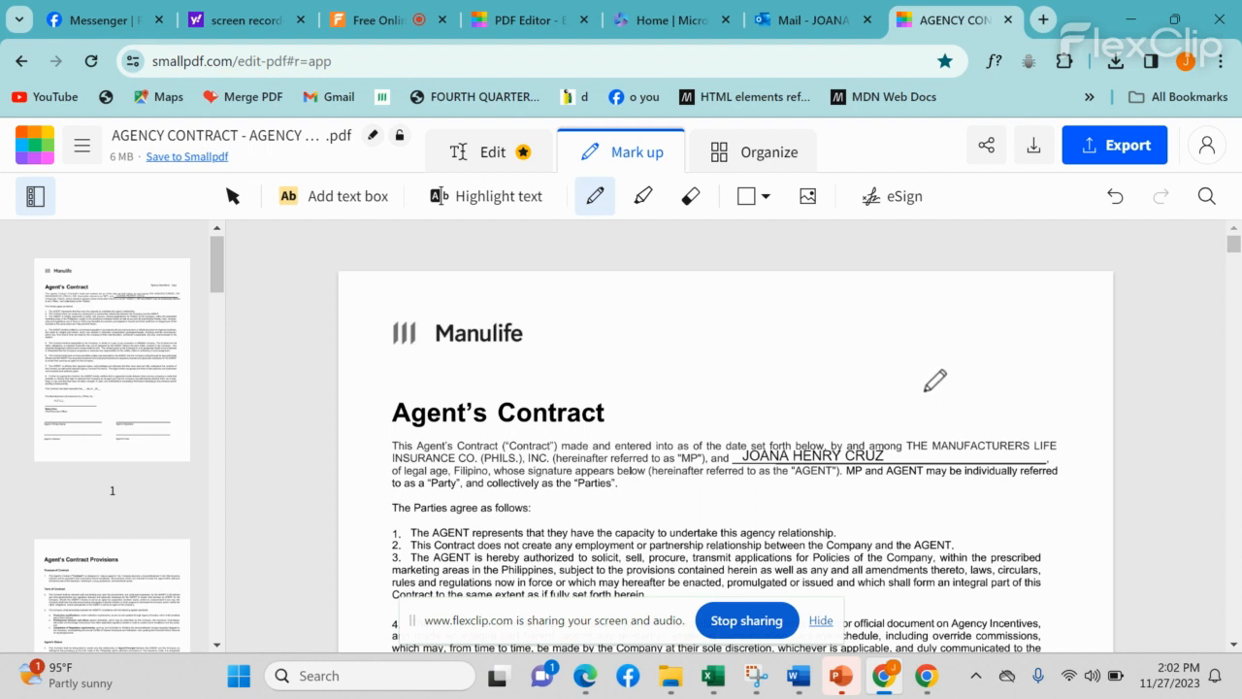
Step: Scroll up and down through the contract pages to review them
scroll(899, 336, down, 10)
scroll(903, 358, up, 4)
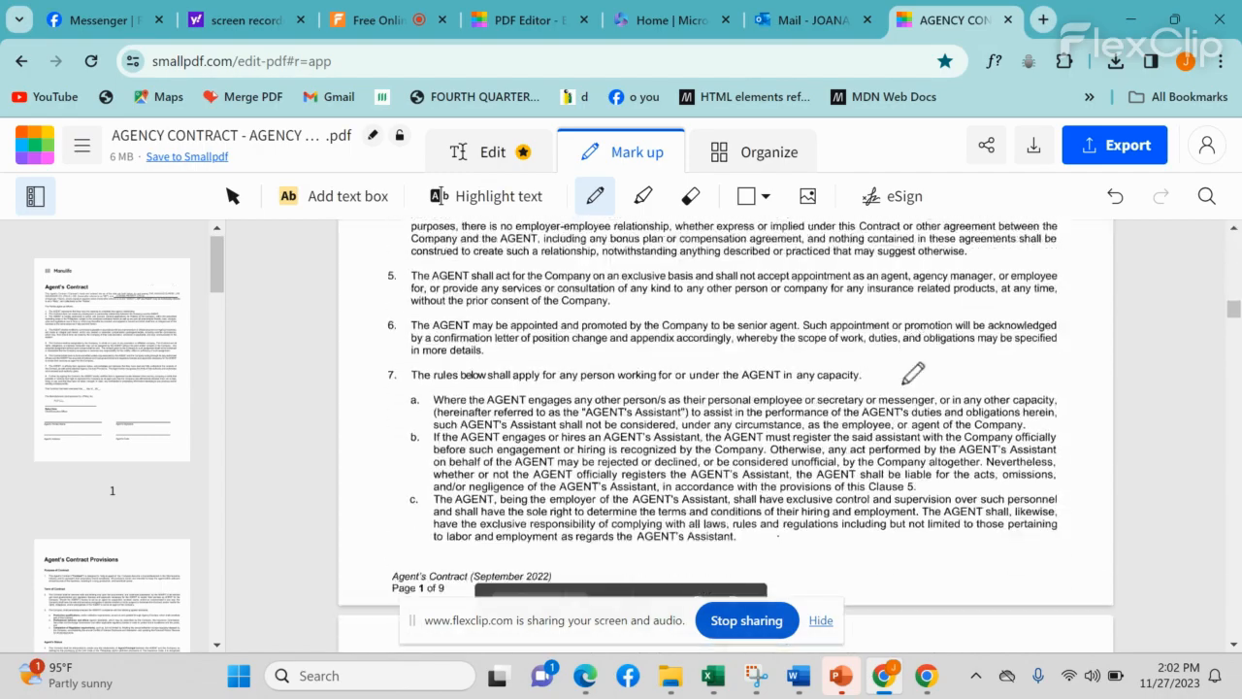
scroll(912, 371, down, 15)
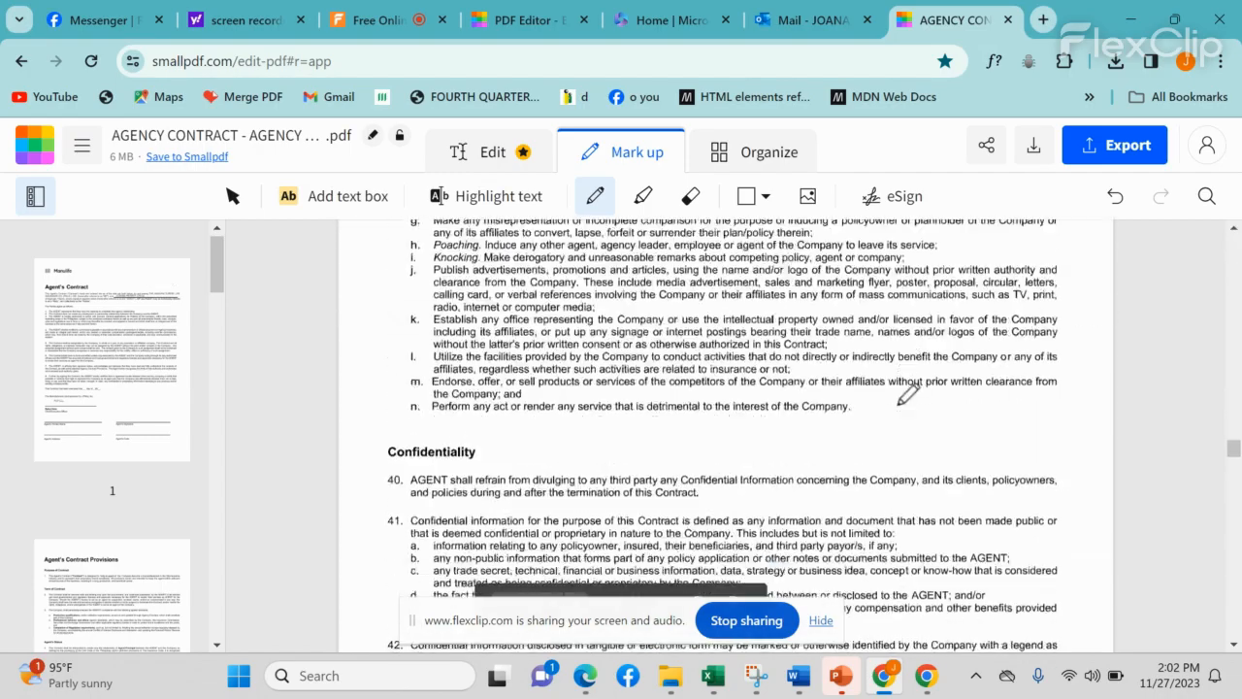
scroll(903, 397, down, 20)
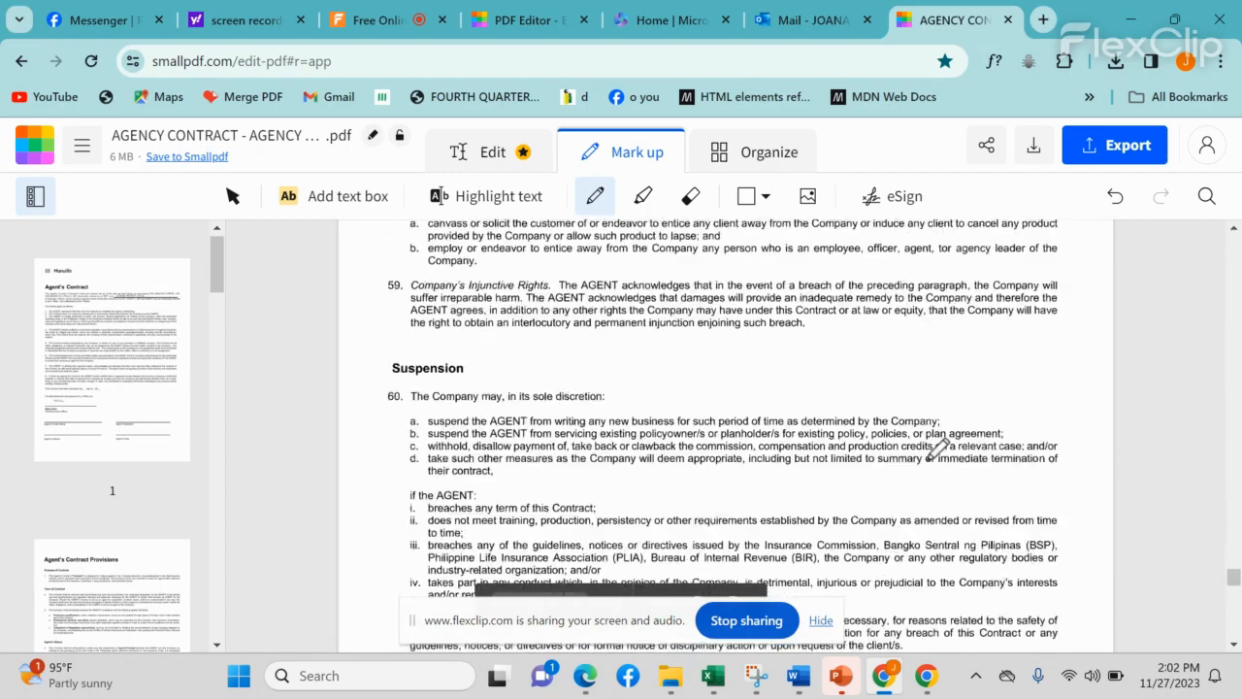
scroll(936, 448, down, 10)
scroll(938, 451, up, 5)
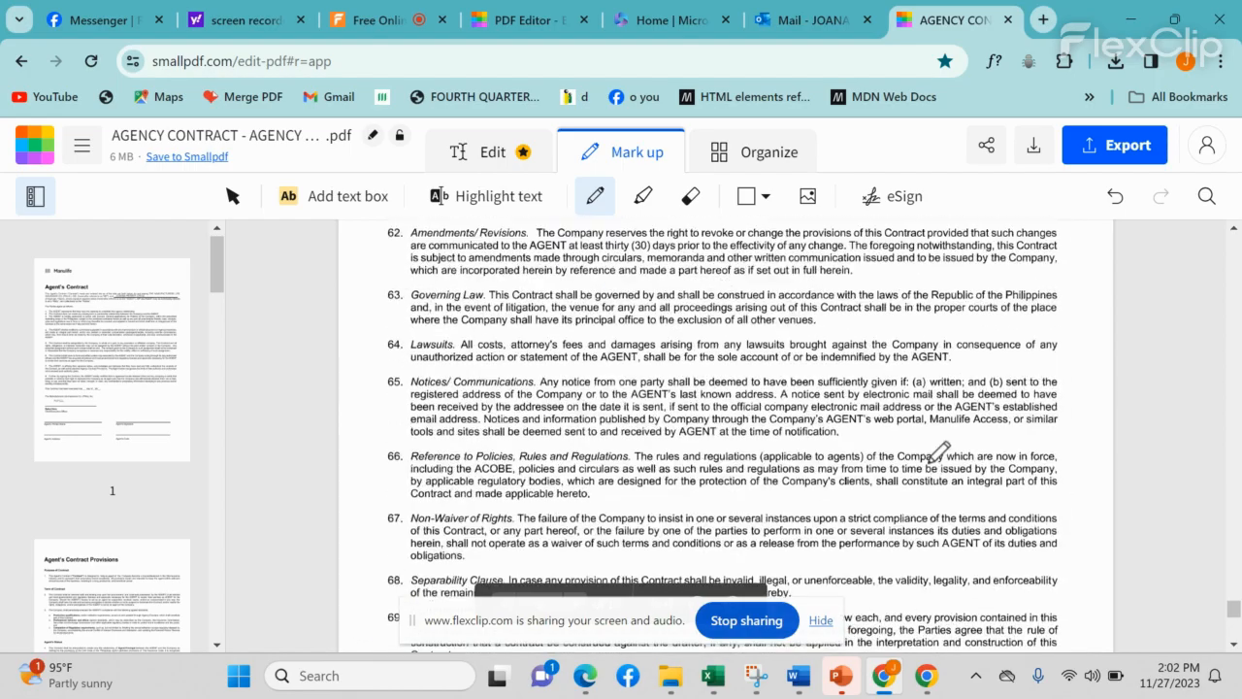
scroll(938, 451, up, 12)
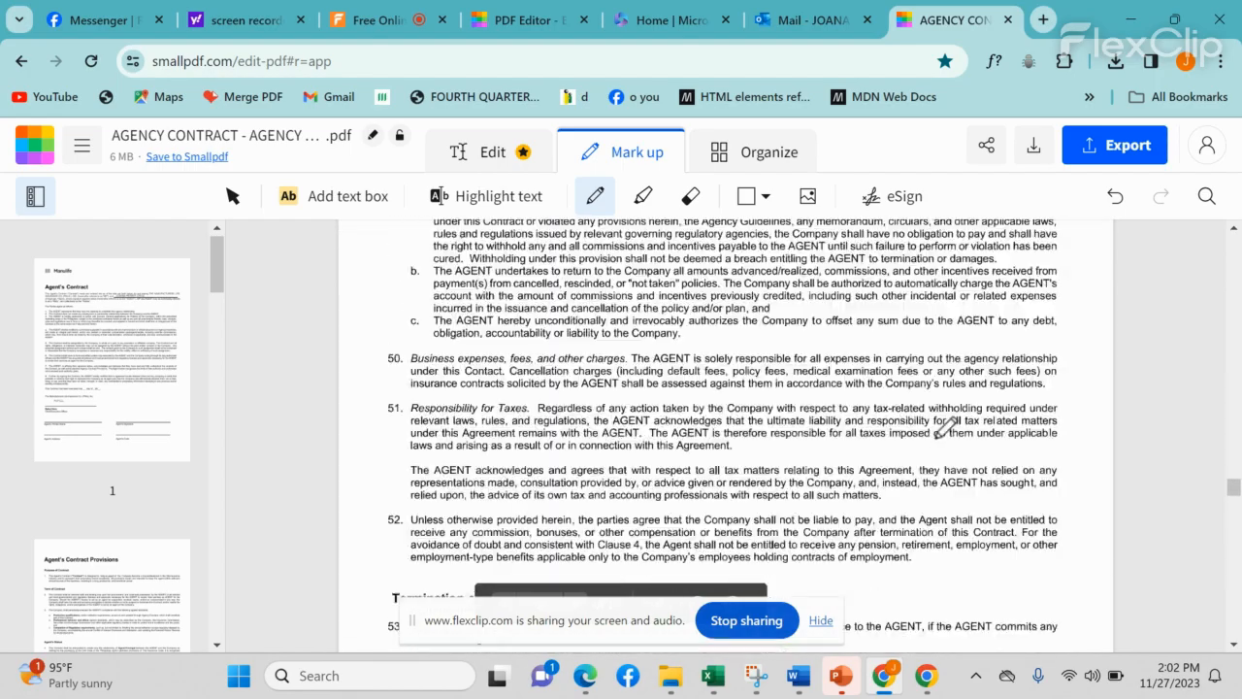
scroll(941, 429, up, 20)
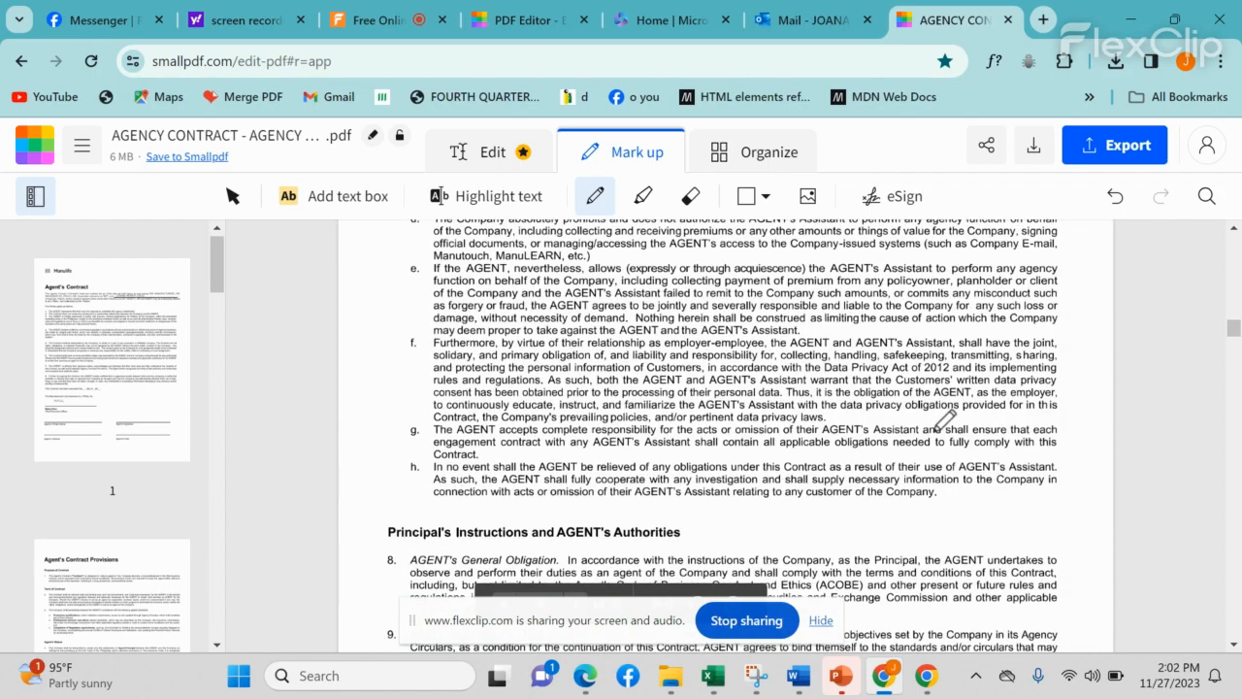
scroll(944, 420, up, 20)
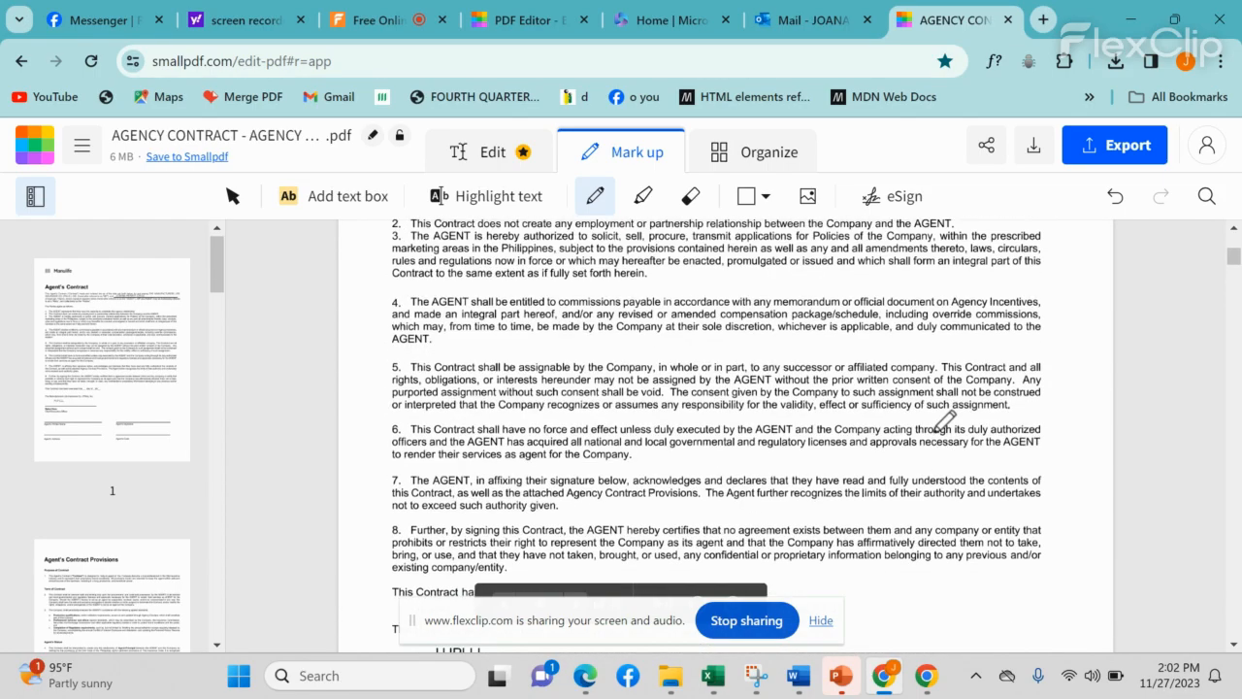
scroll(944, 420, down, 3)
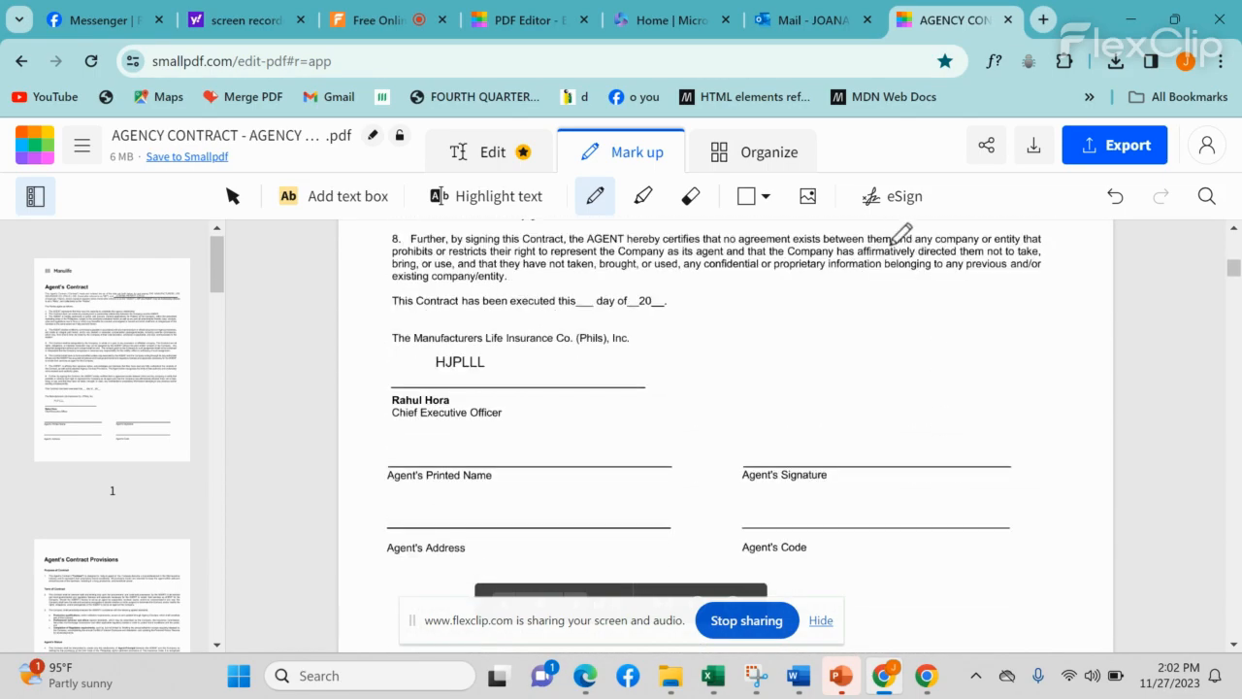
mouse_move(679, 693)
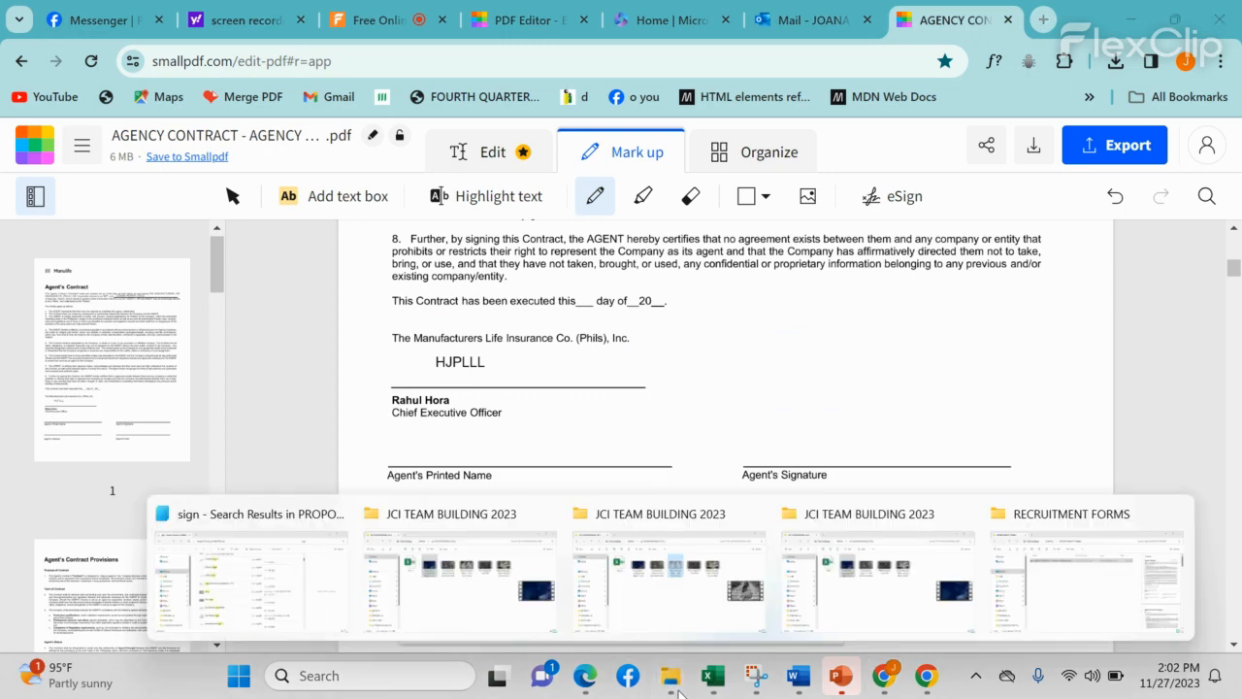
click(286, 606)
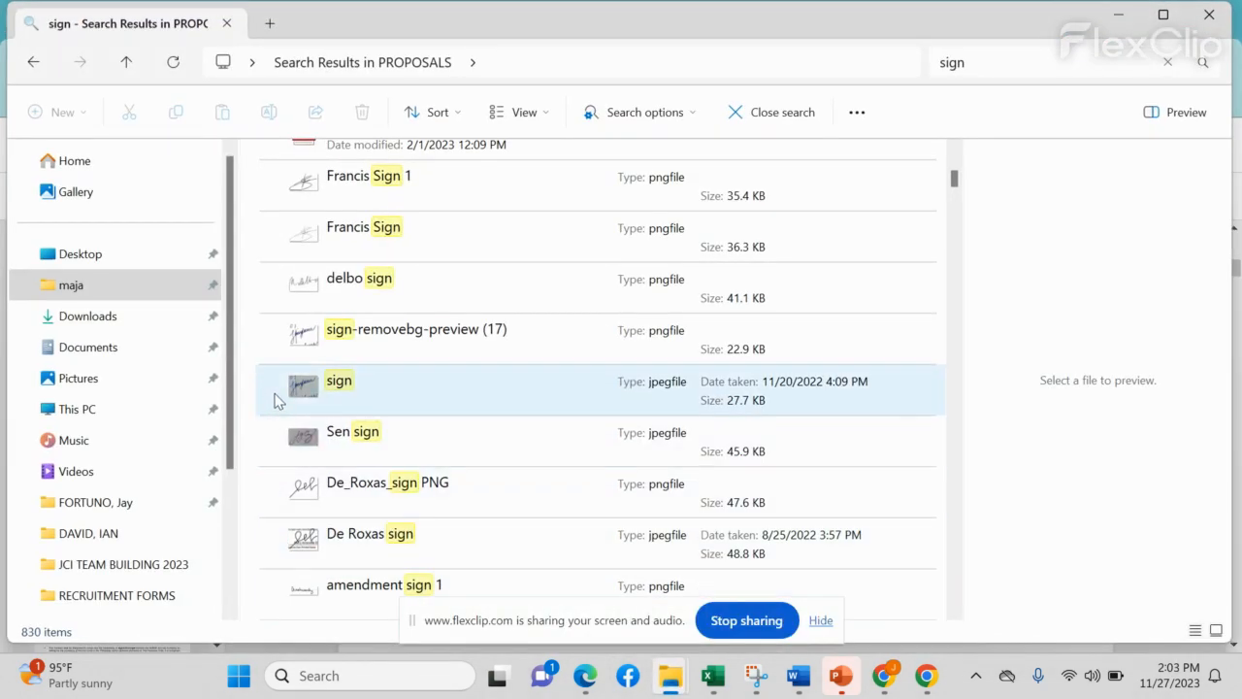
double_click(373, 442)
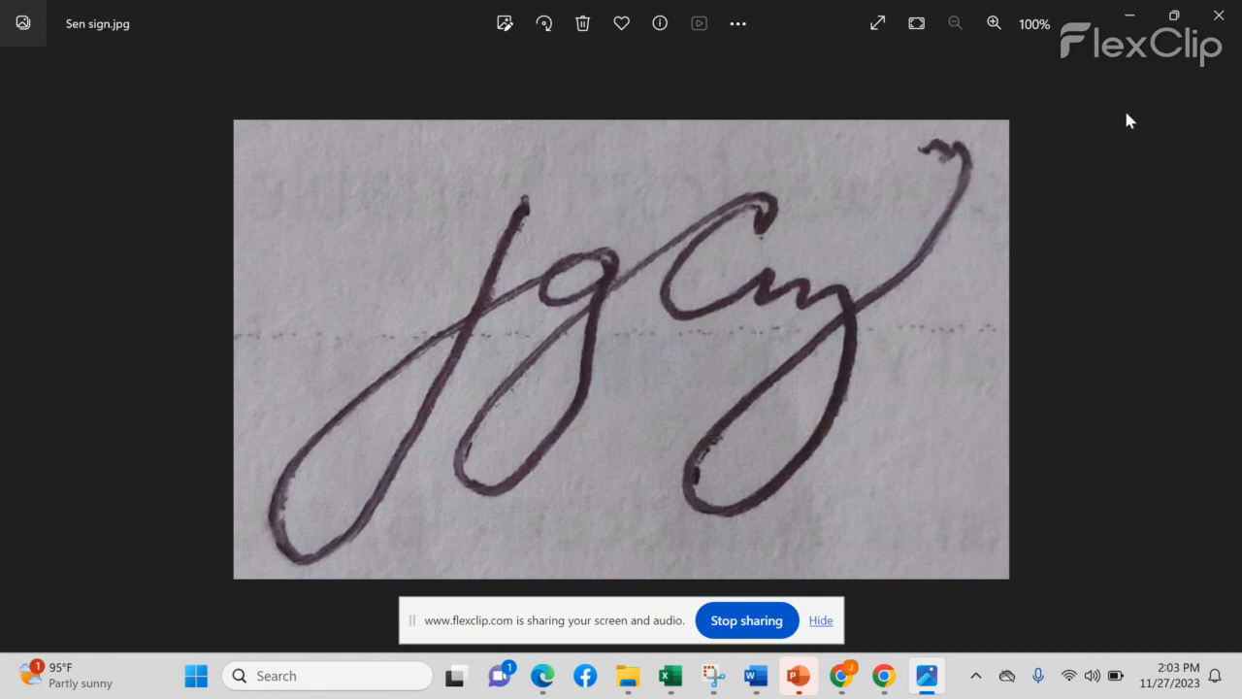
click(1129, 19)
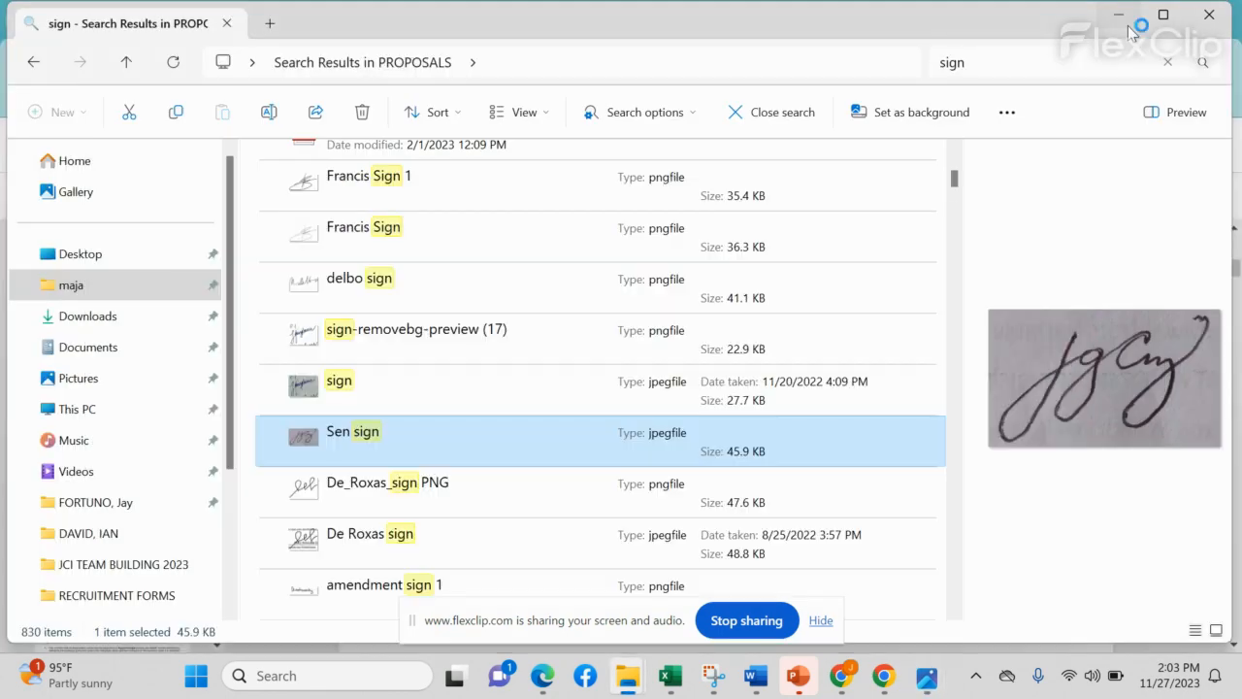
click(876, 685)
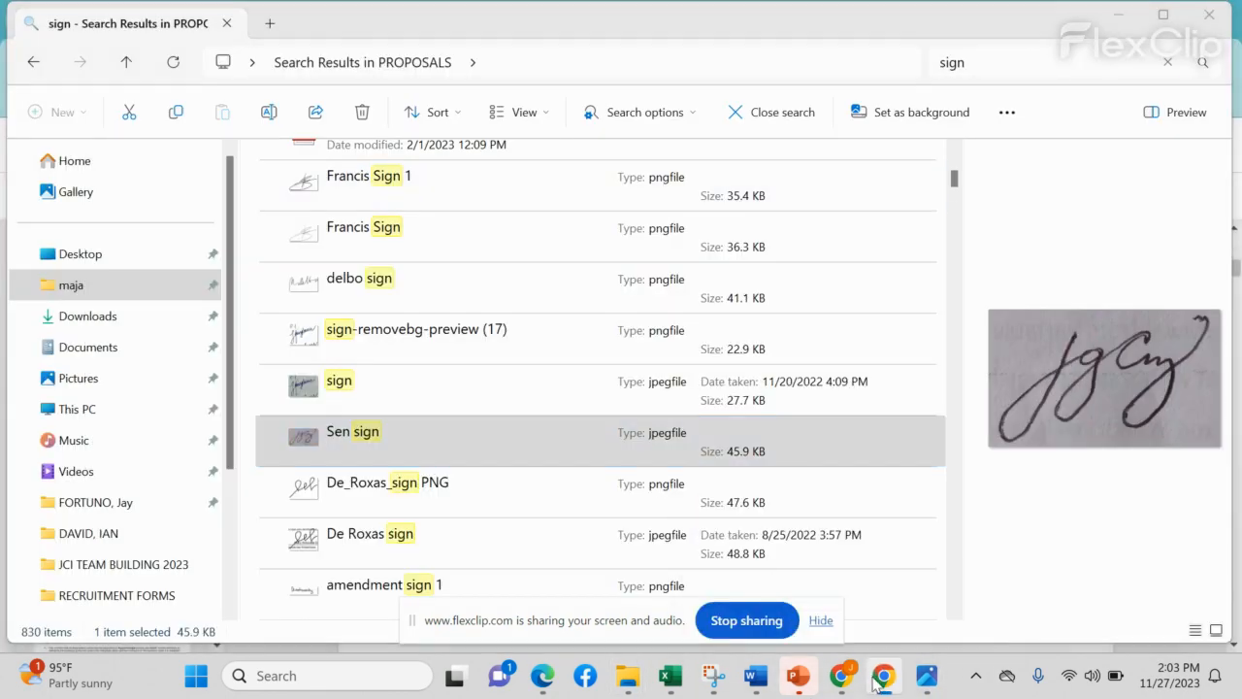
click(1120, 8)
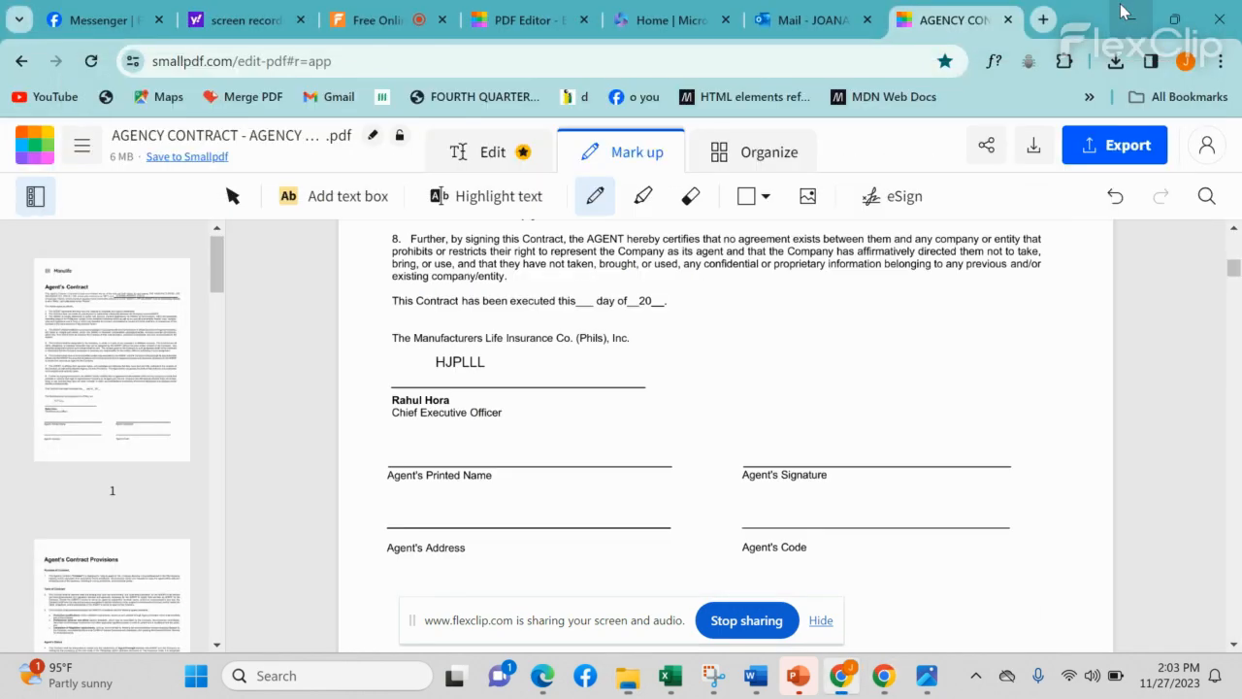
Step: Go to remove.bg in a new Chrome tab and start an image upload
click(1040, 27)
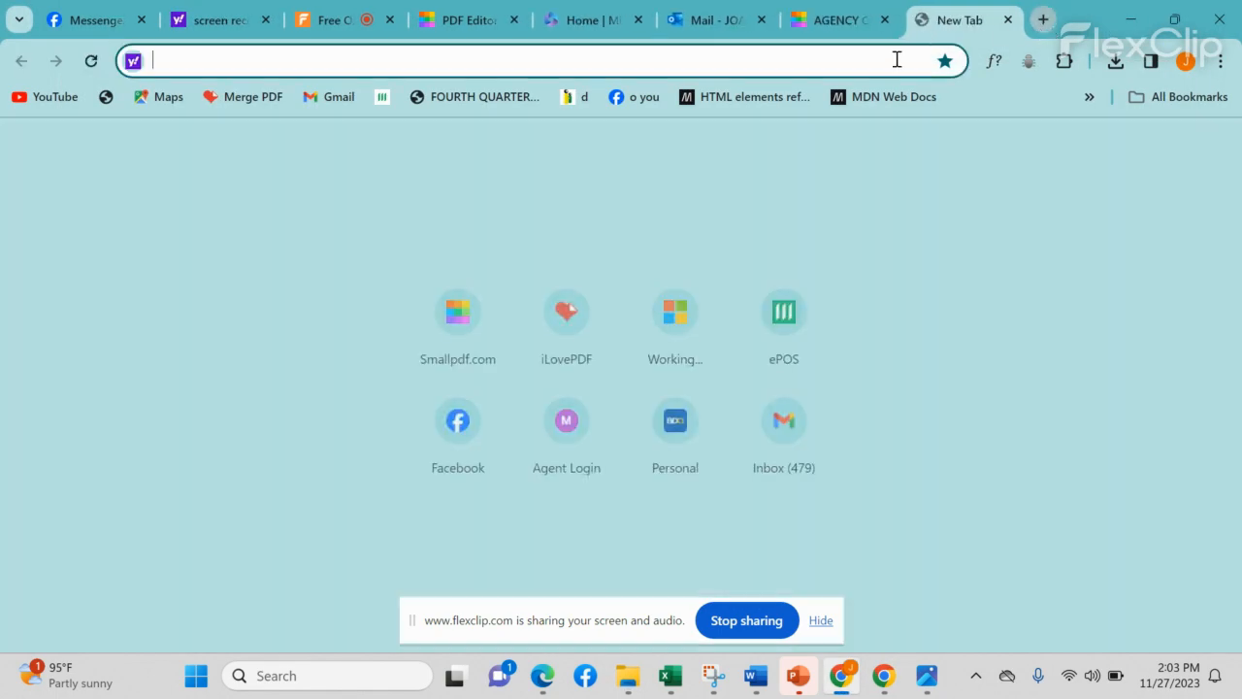
text(RE)
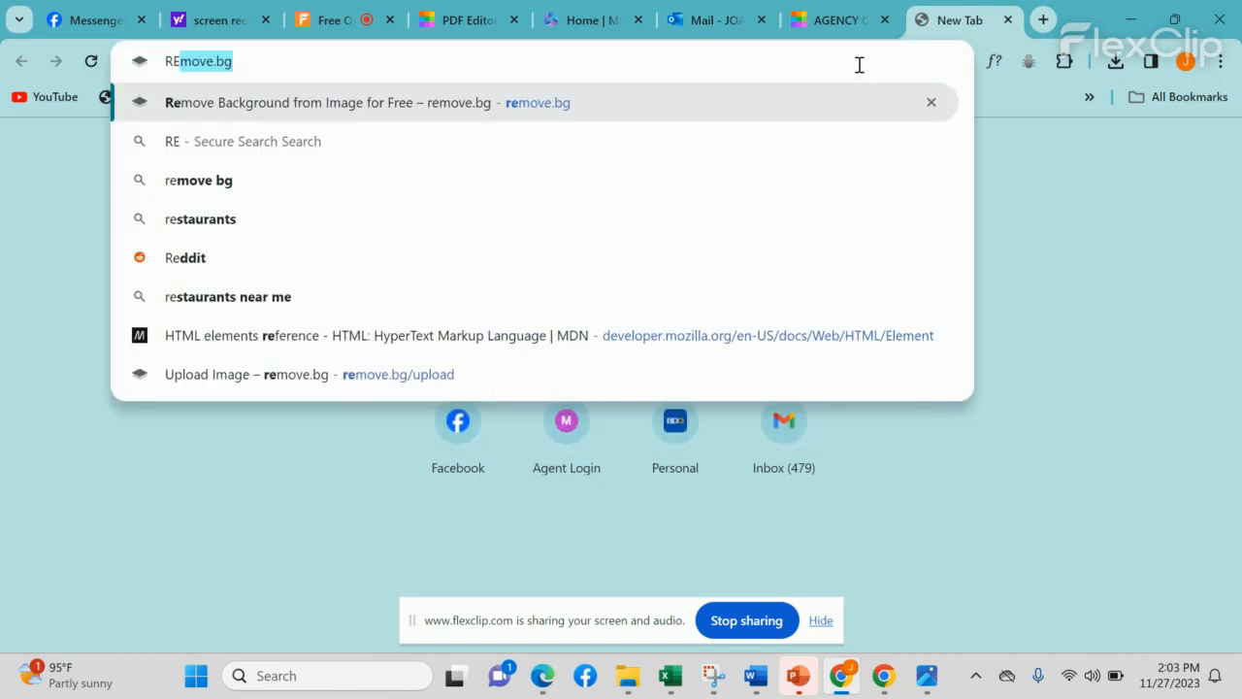
key(Return)
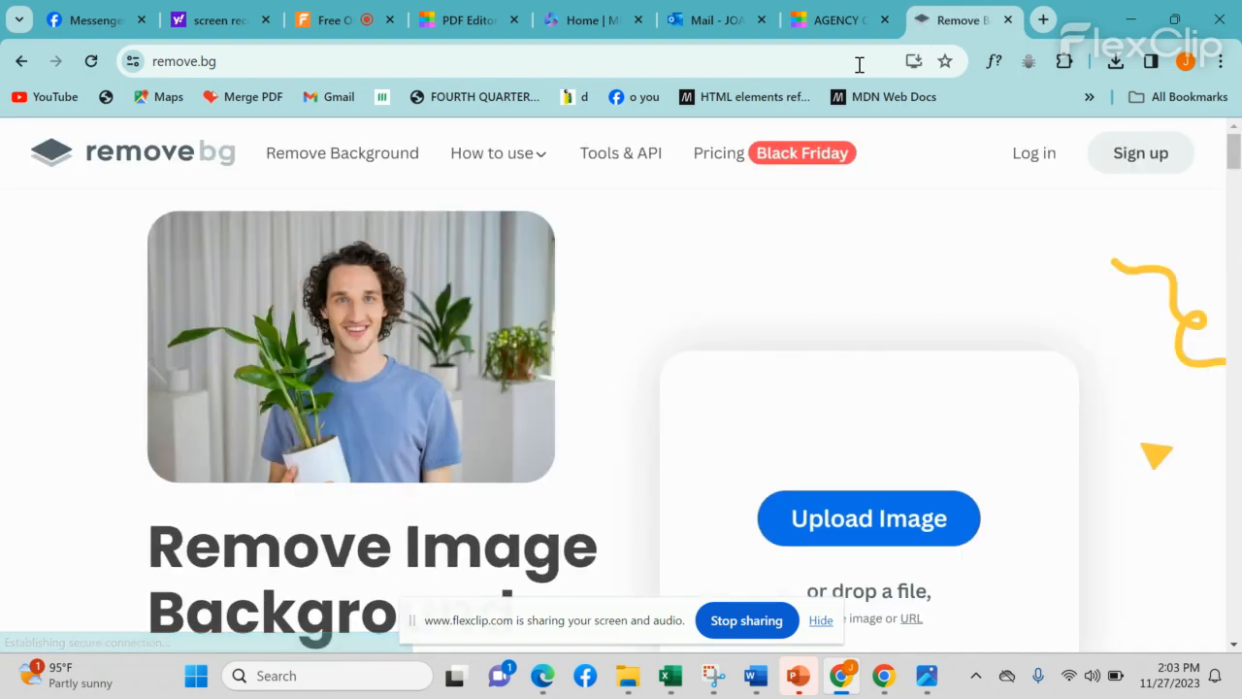
click(883, 524)
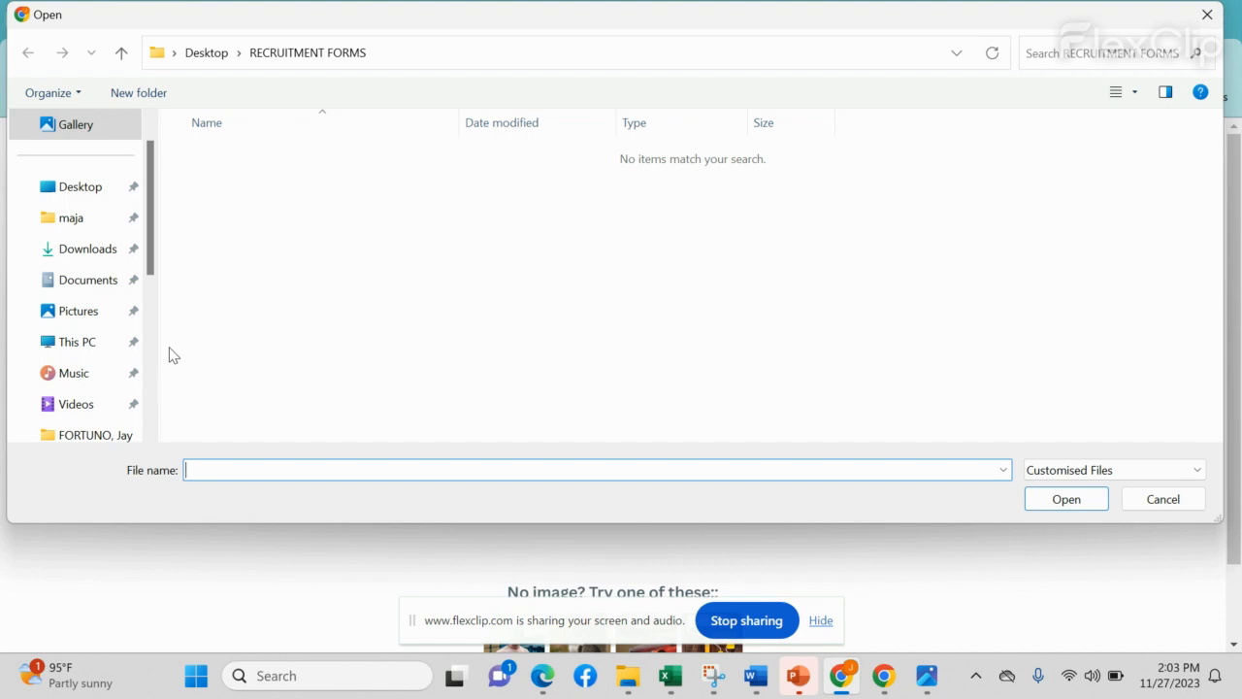
Step: In the upload dialog, navigate from the Desktop into the PROPOSALS folder
click(210, 60)
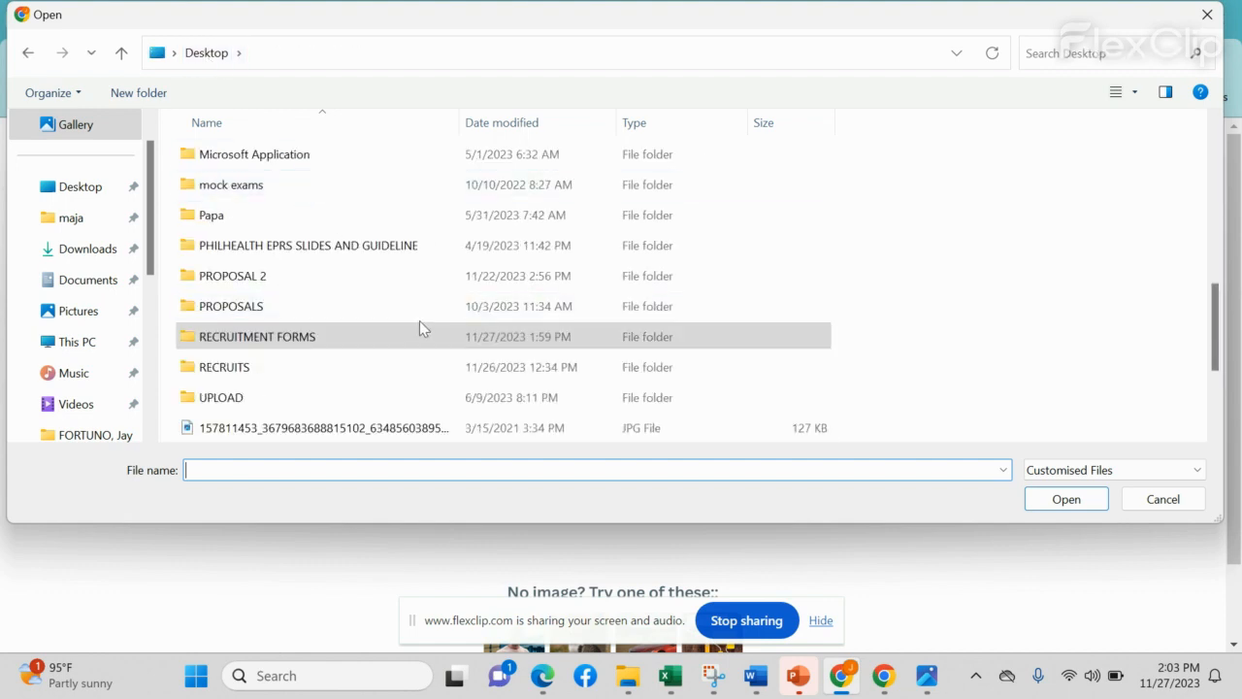
scroll(419, 322, down, 2)
scroll(419, 329, up, 5)
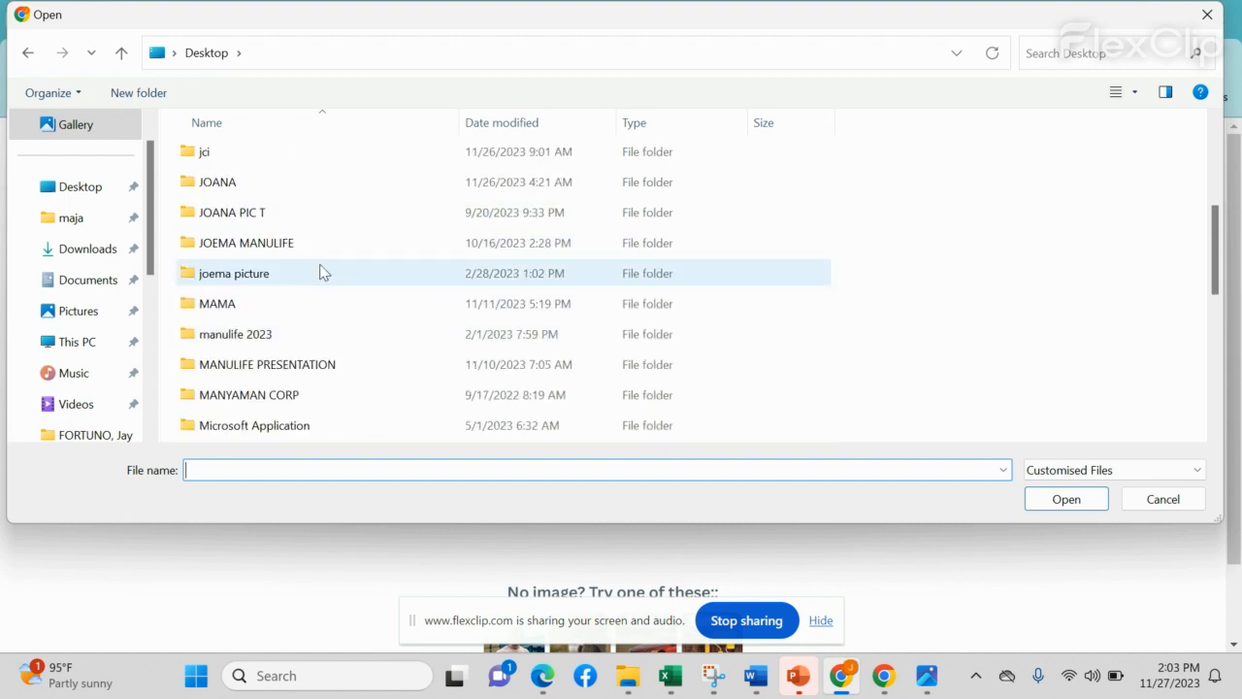
scroll(281, 320, down, 2)
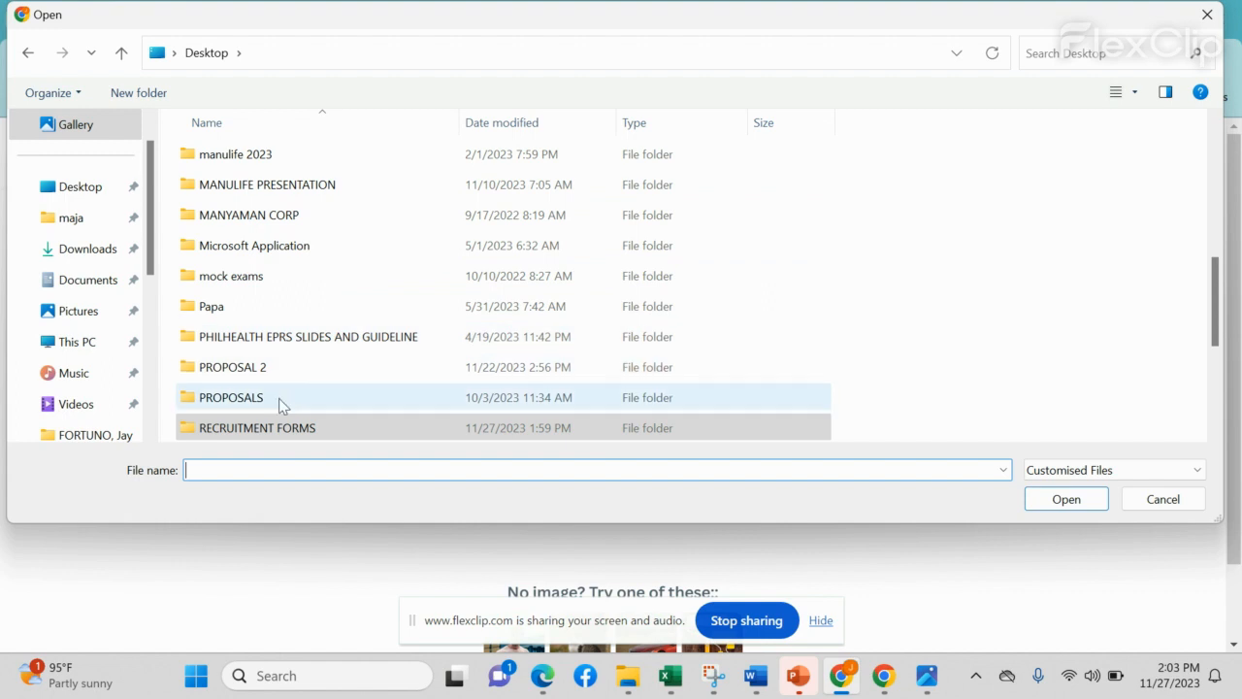
double_click(279, 399)
Step: Search PROPOSALS for SIGN and browse the matching signature images
click(1079, 50)
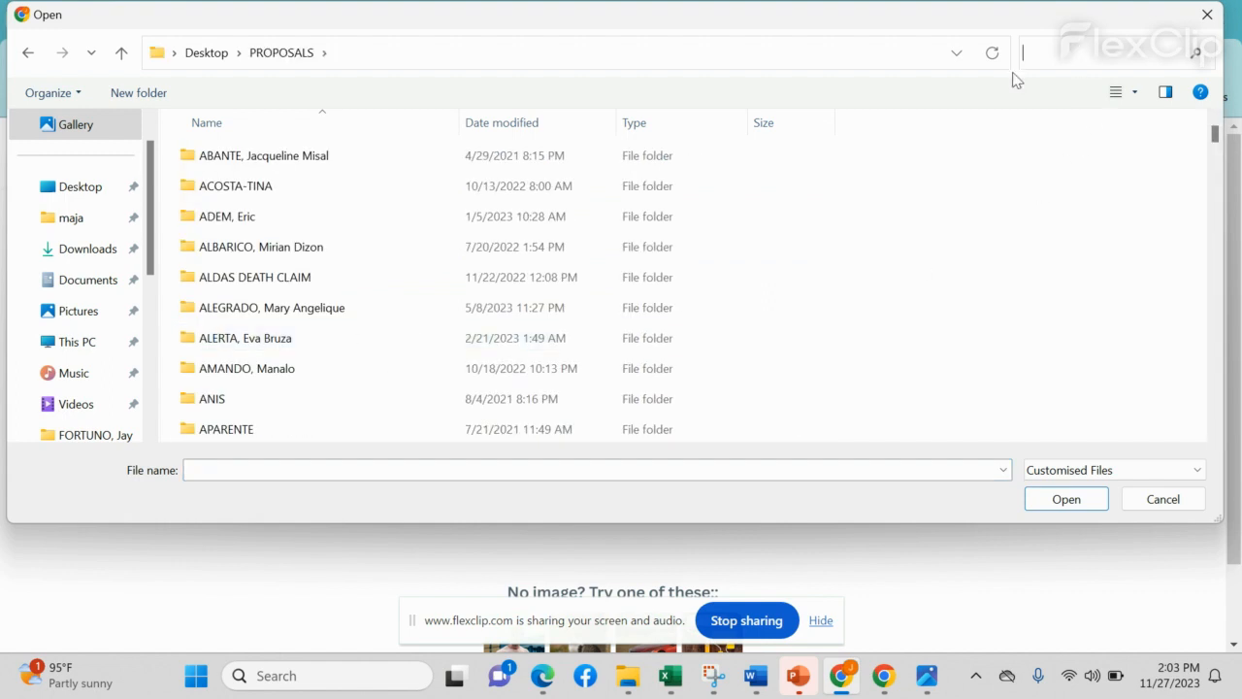
text(SIGN)
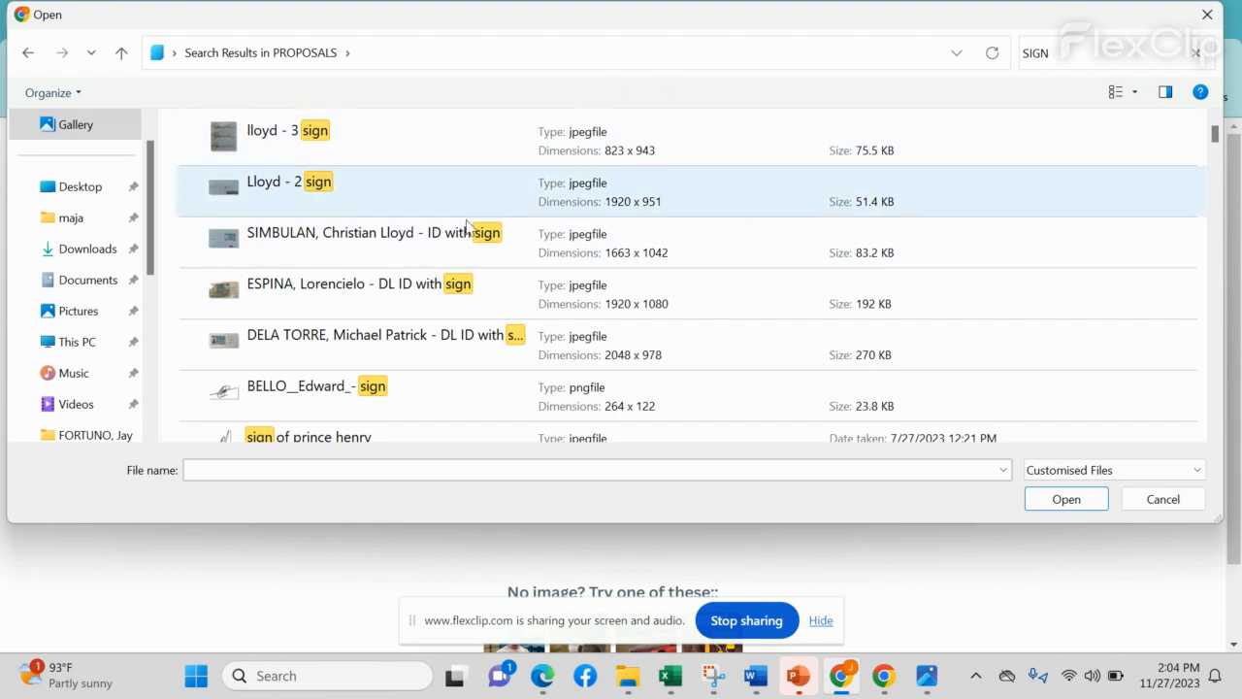
scroll(431, 369, down, 3)
scroll(431, 377, down, 1)
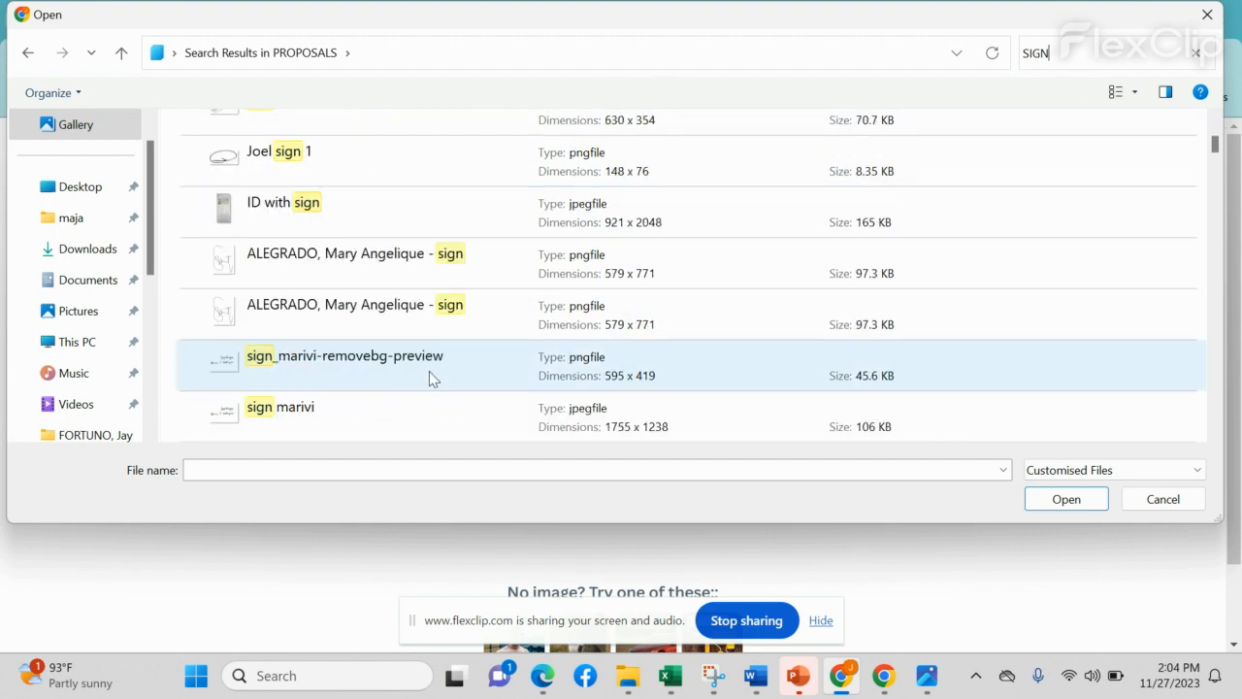
scroll(431, 377, down, 1)
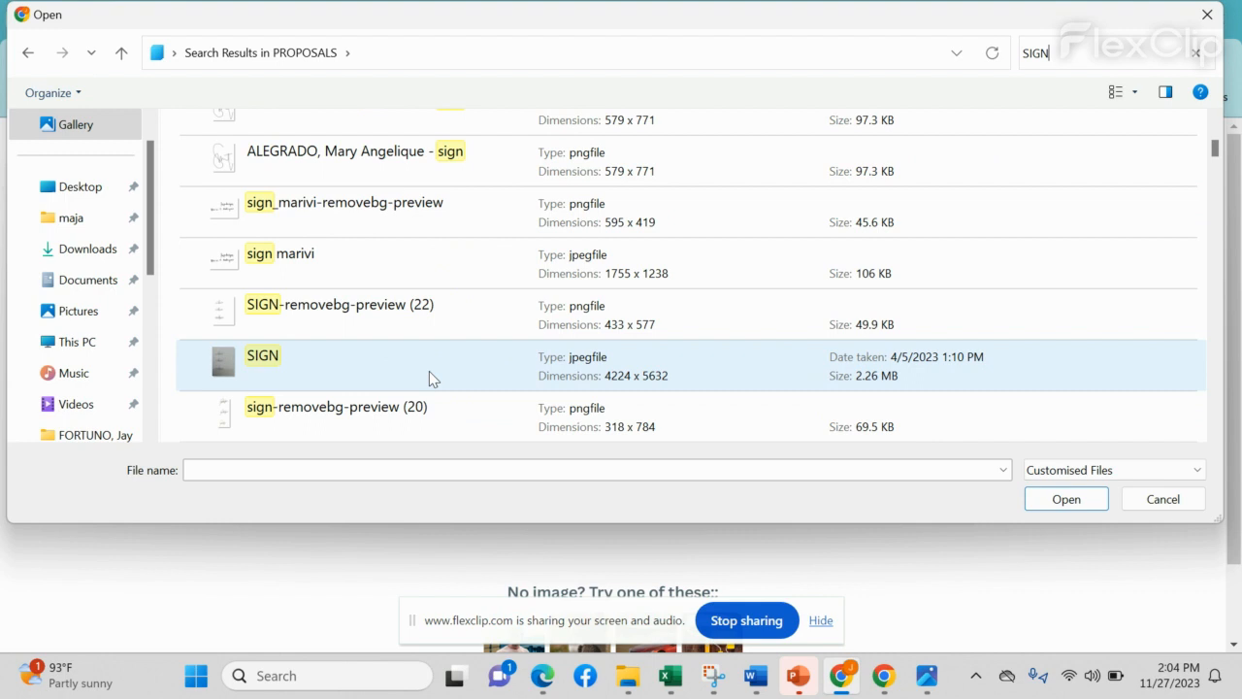
scroll(433, 379, down, 1)
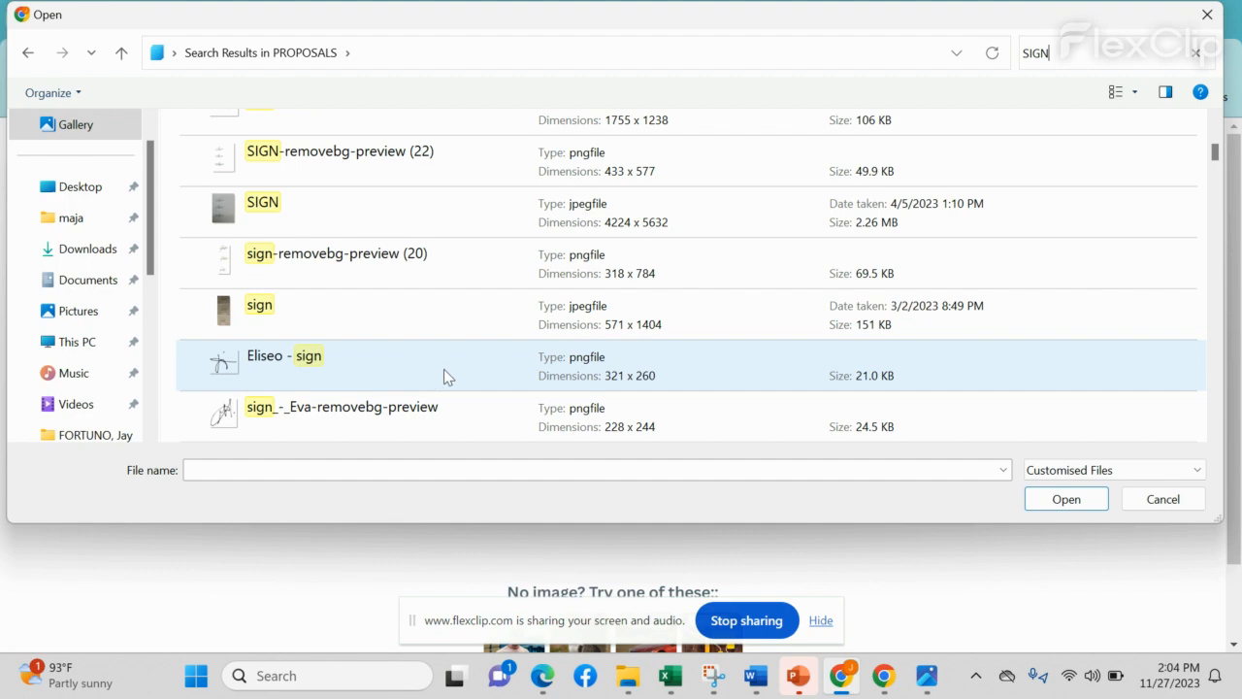
scroll(443, 371, up, 5)
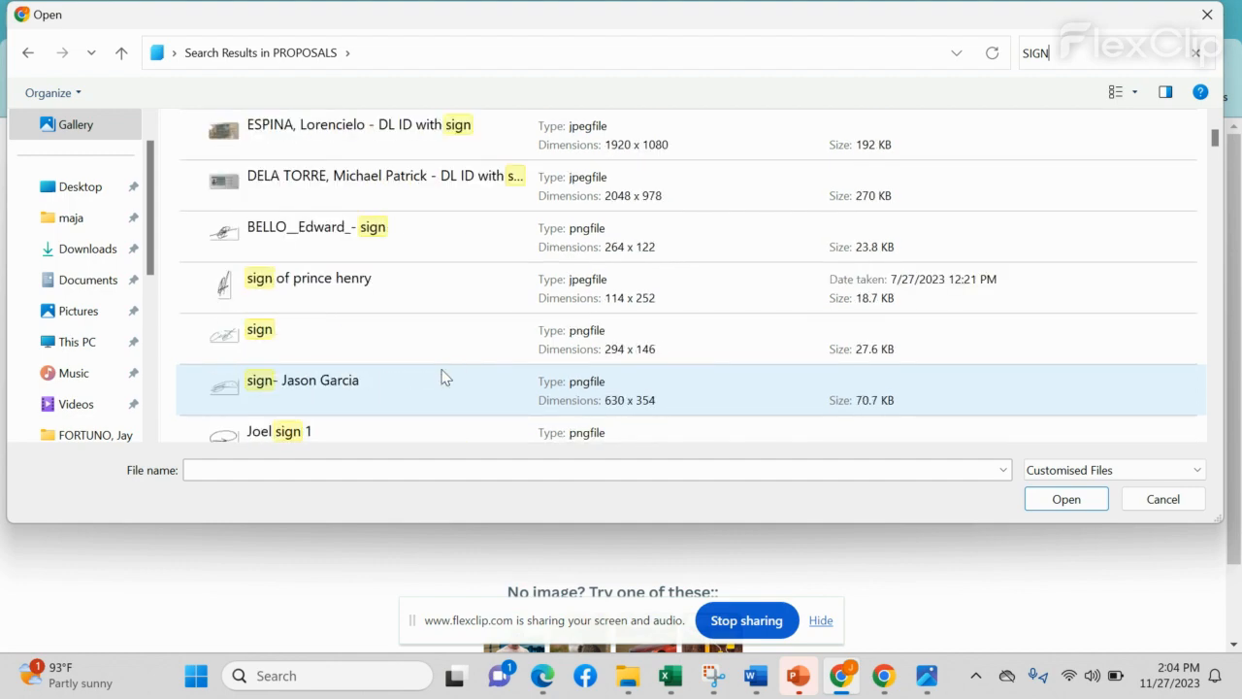
scroll(442, 377, down, 3)
scroll(443, 377, up, 3)
scroll(444, 376, down, 8)
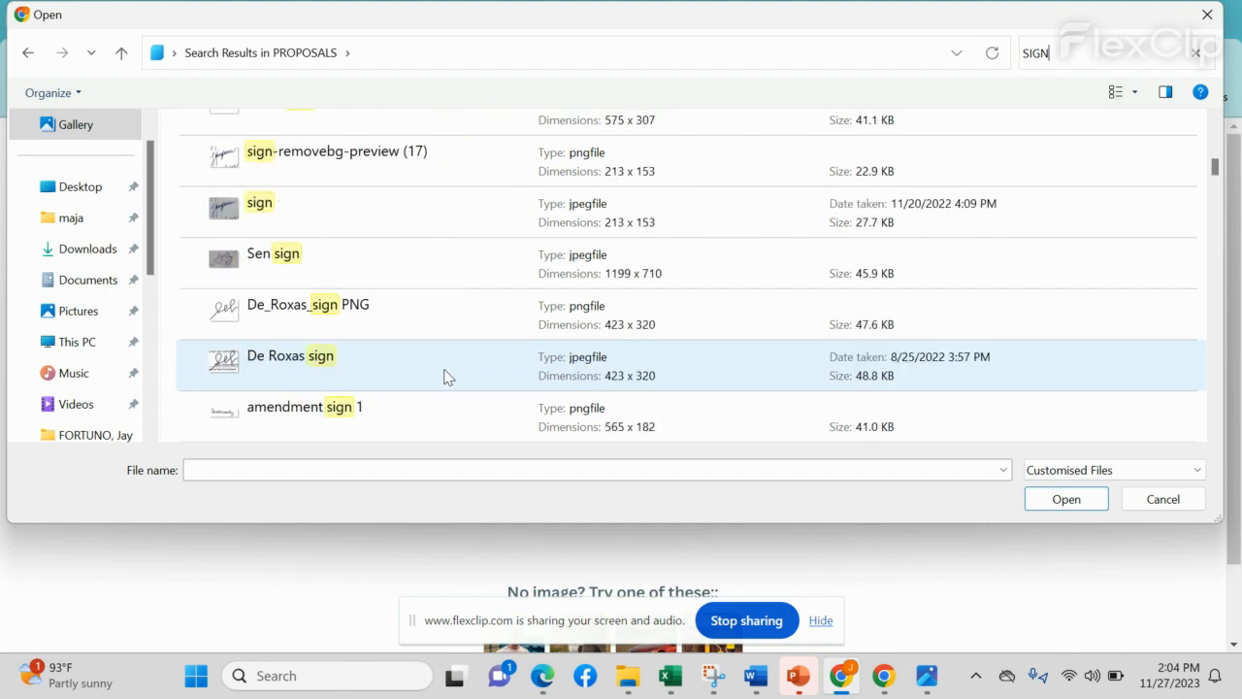
scroll(444, 376, up, 1)
scroll(445, 377, down, 1)
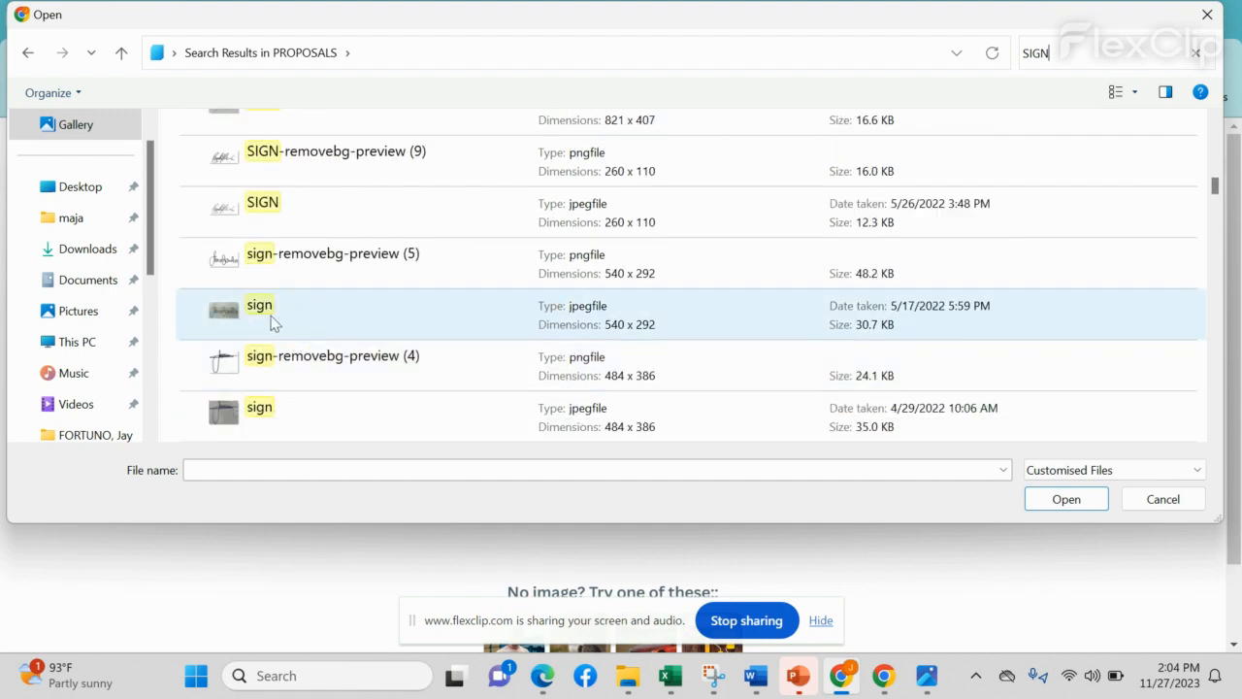
Step: Upload the 540 × 292 sign image, then download the background-free result and open it
double_click(277, 325)
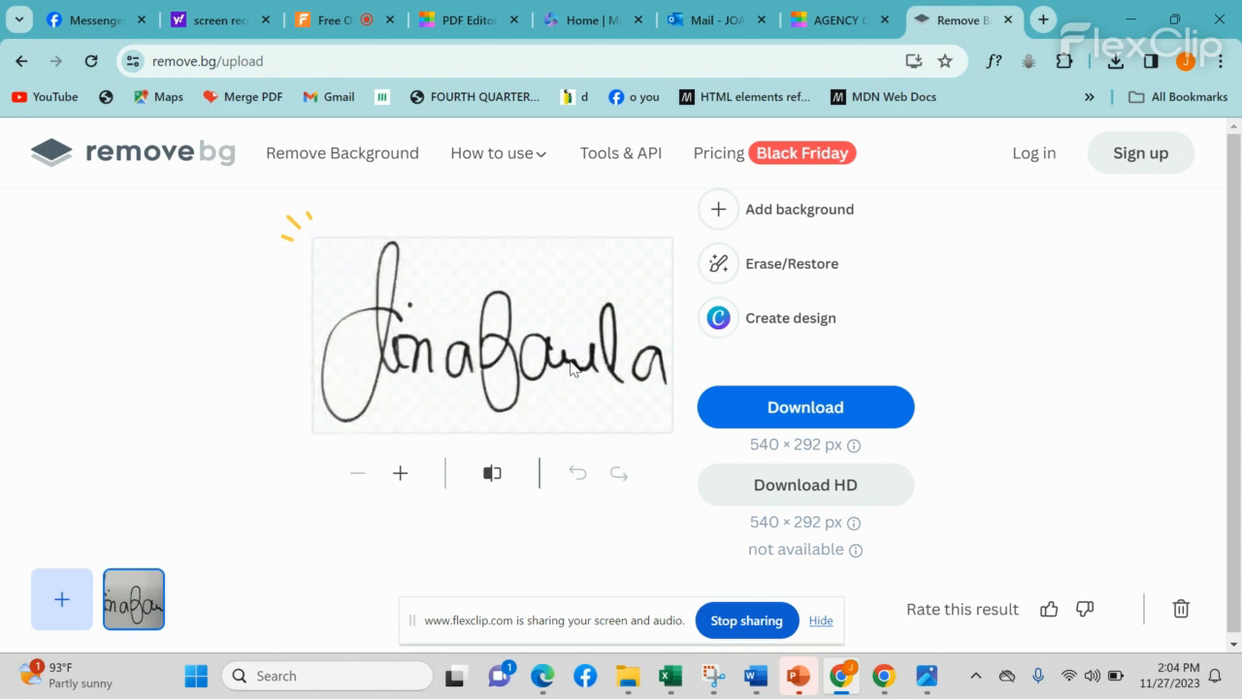
click(773, 410)
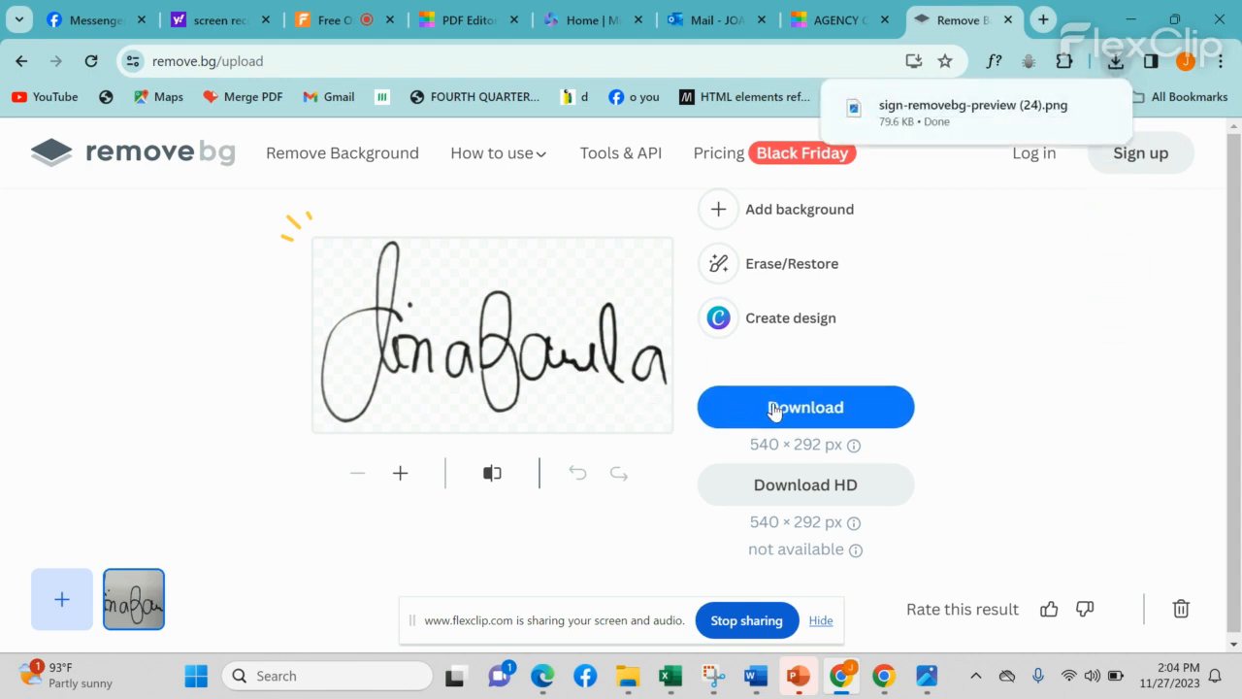
click(954, 112)
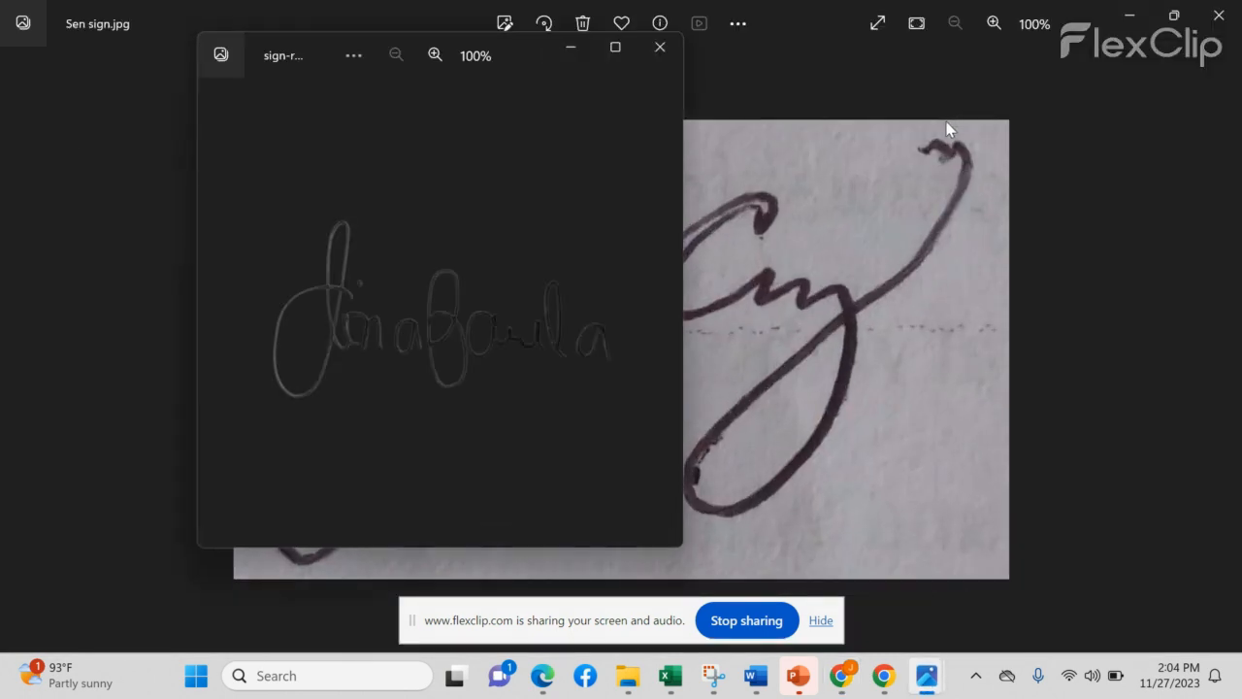
Step: Maximize the Photos window showing the signature and open its More options menu
click(615, 49)
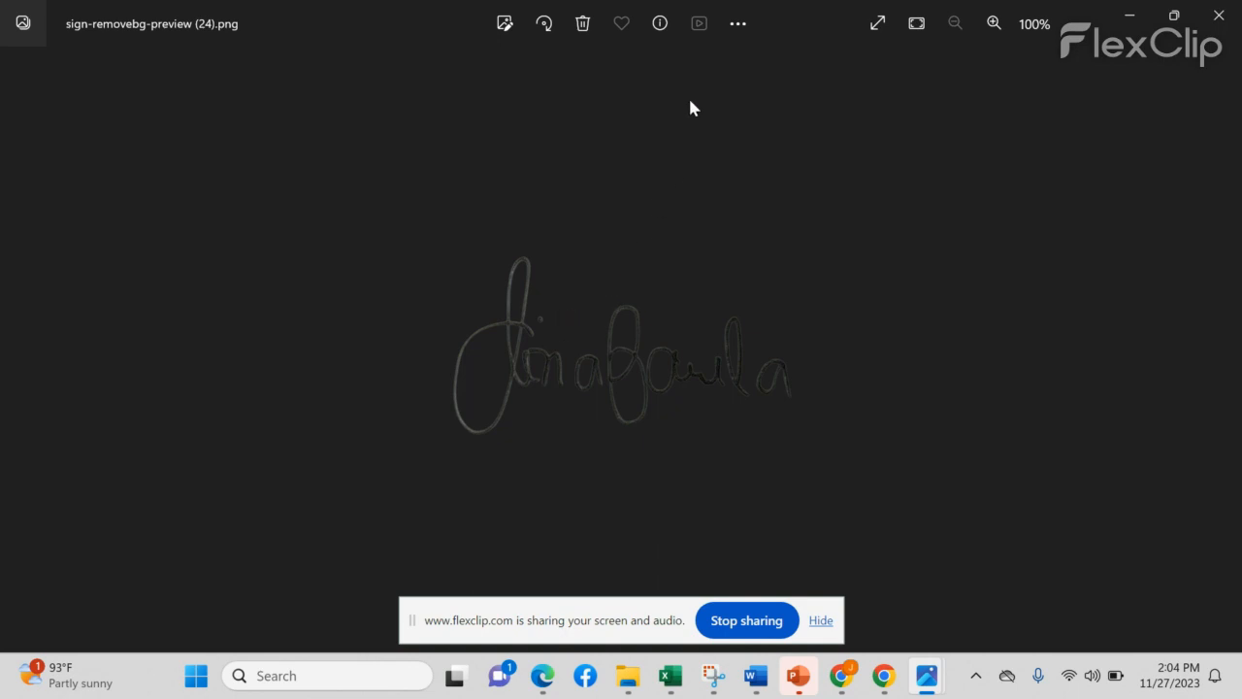
click(738, 25)
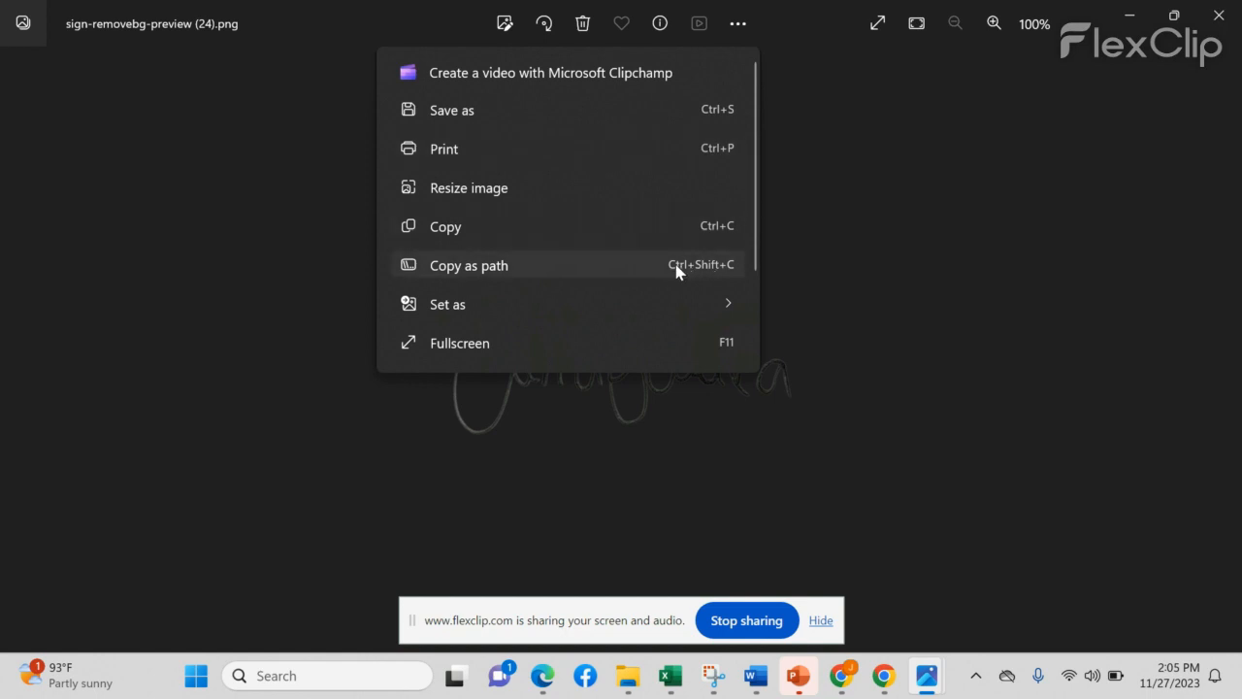
Step: Save a PNG copy named SIGN1 plus the recruit's surname into their folder under Desktop > RECRUITS
click(462, 113)
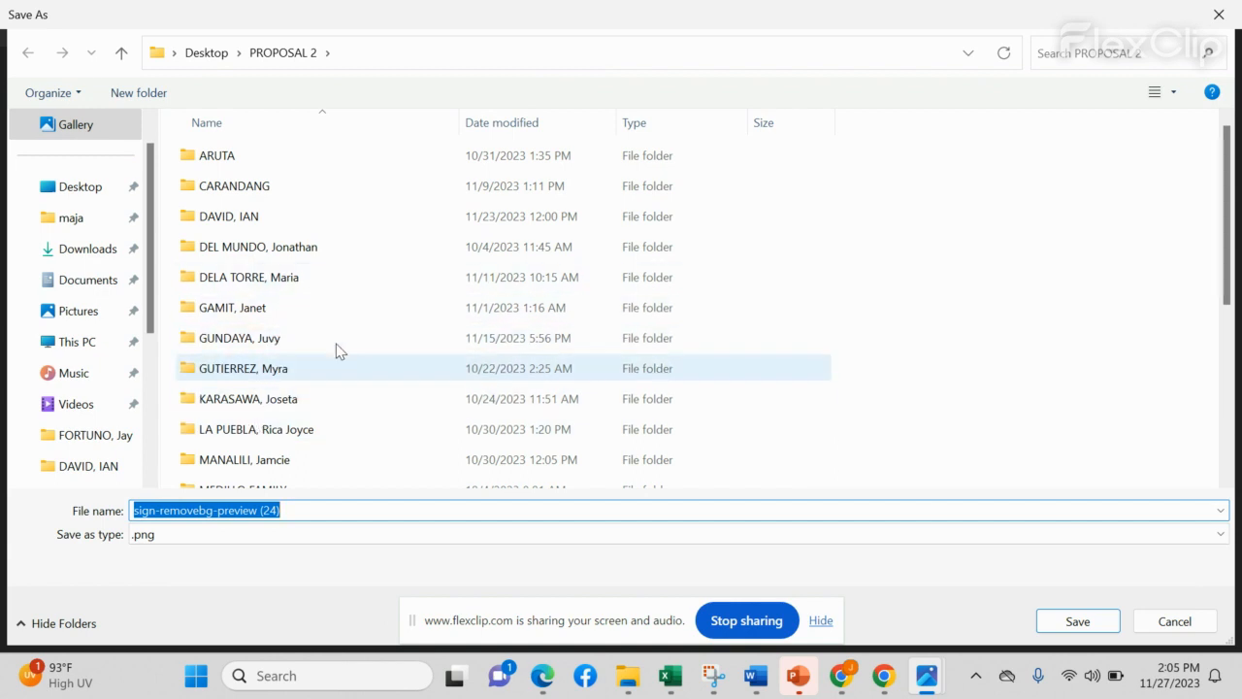
click(202, 57)
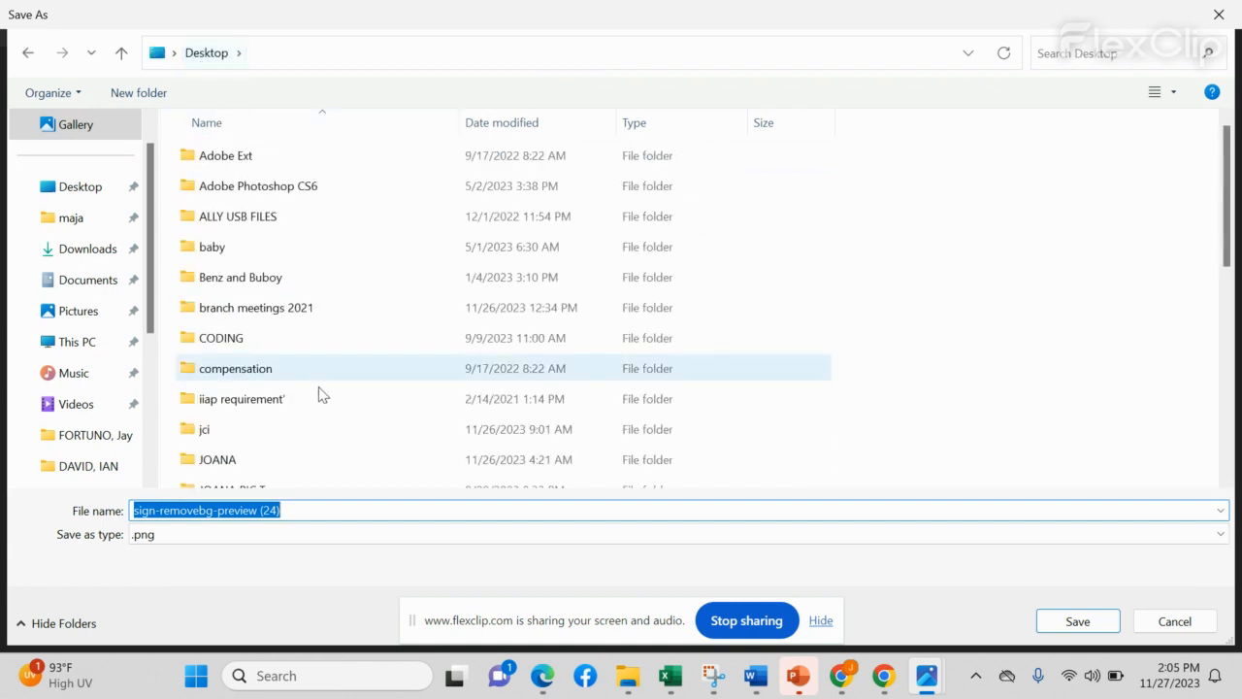
scroll(322, 393, down, 2)
scroll(323, 405, down, 3)
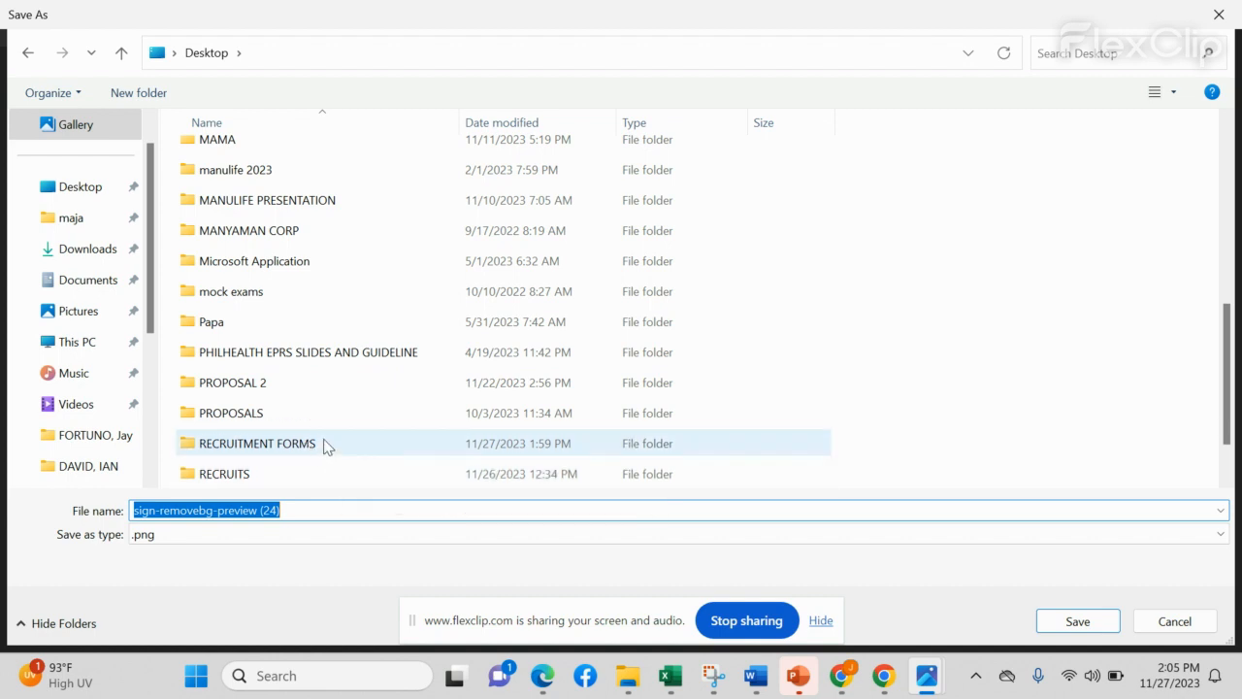
double_click(279, 476)
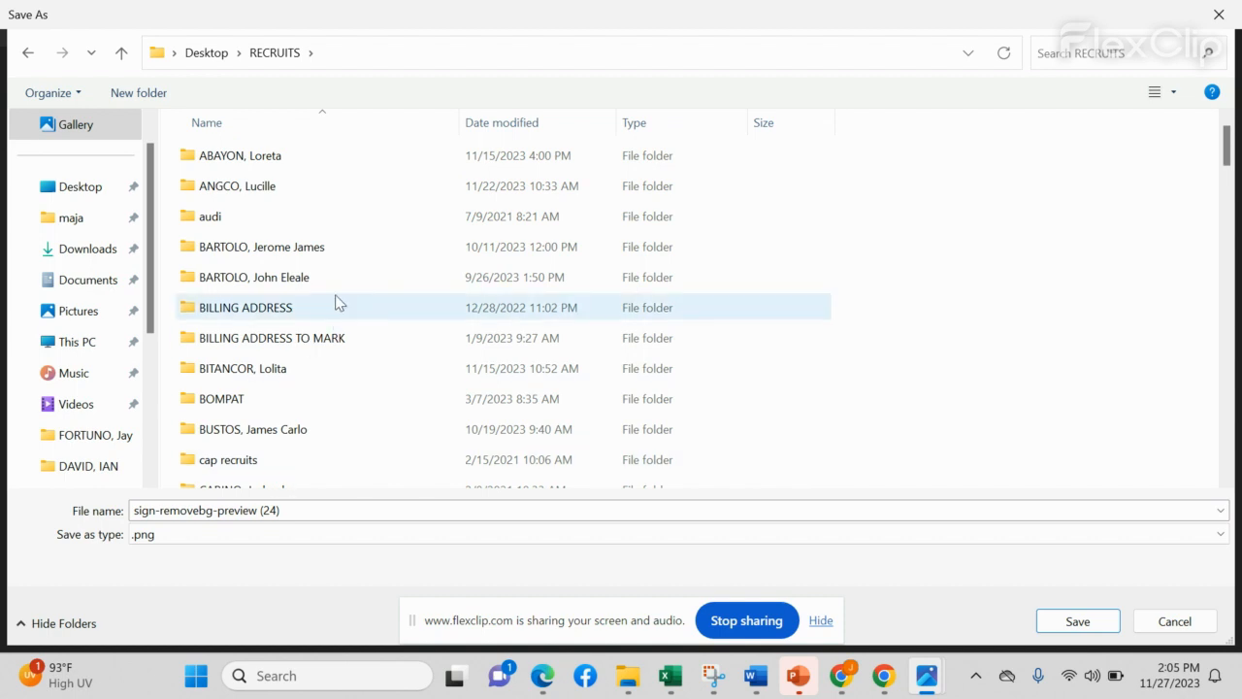
click(291, 165)
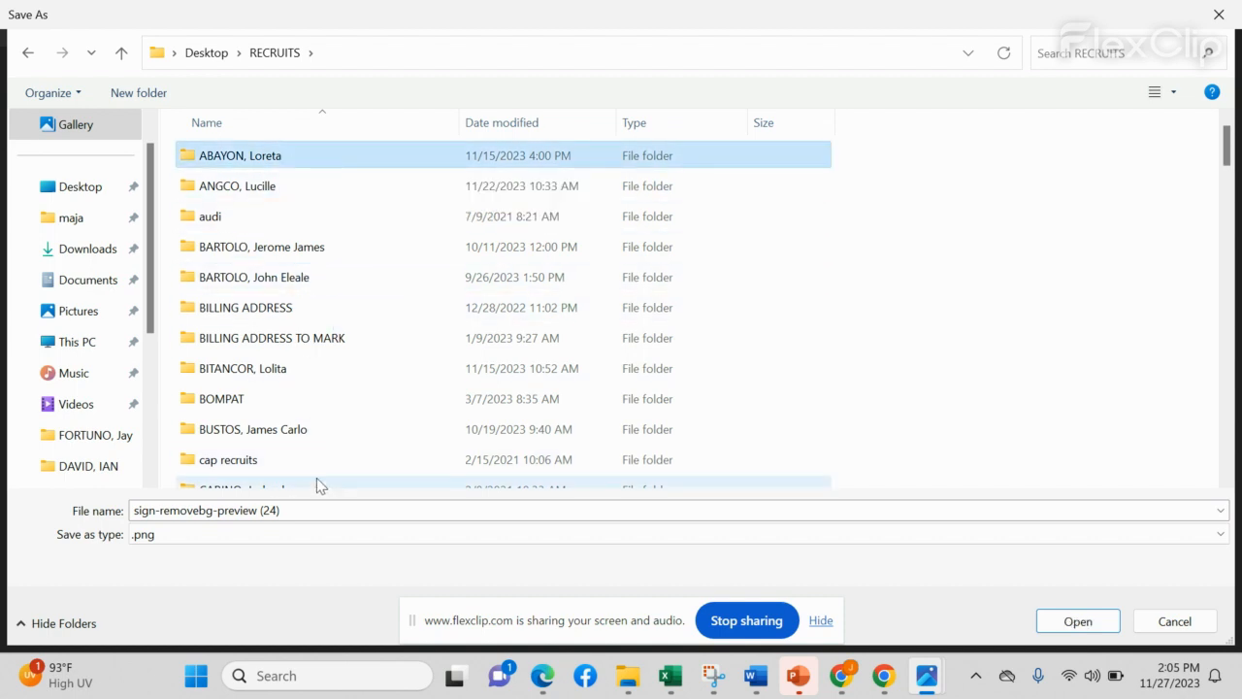
click(327, 516)
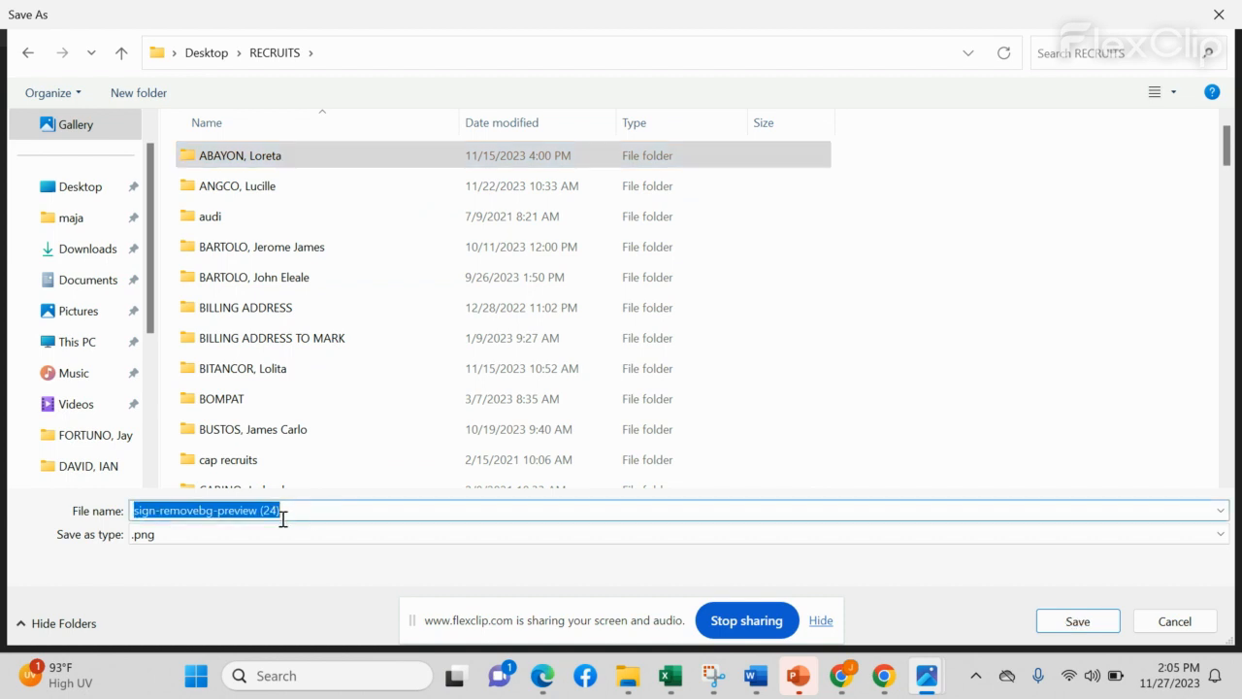
text(SIGN1 - ABAYON)
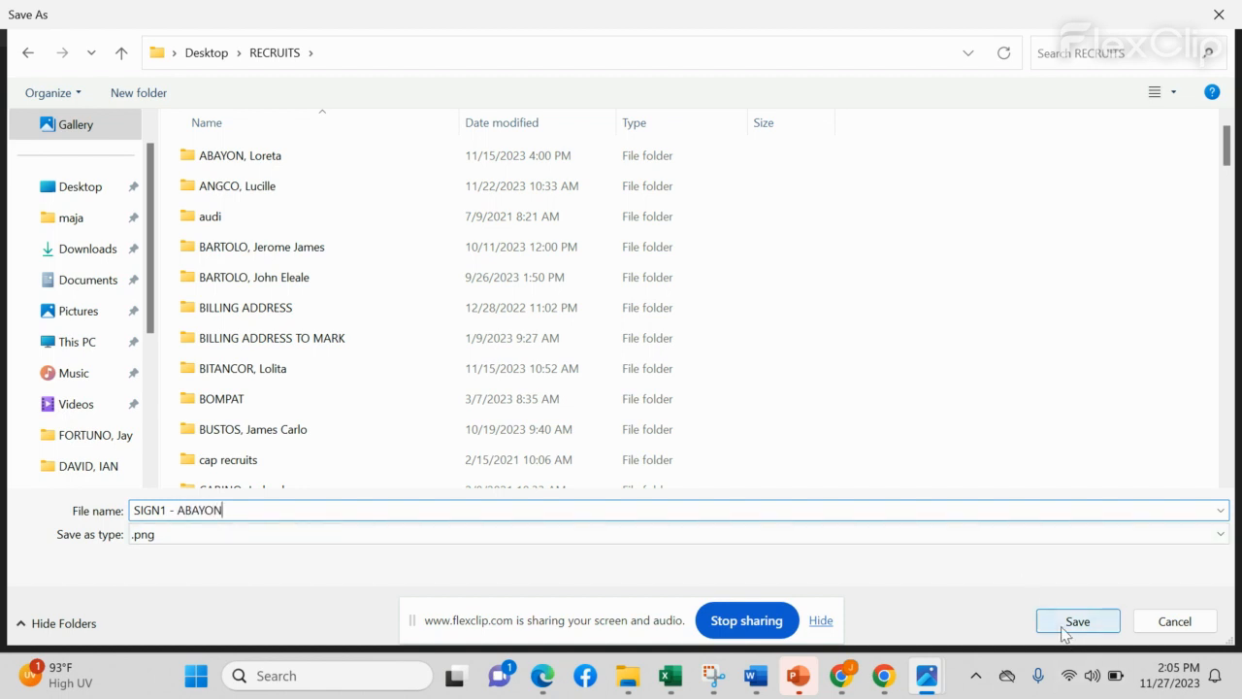
double_click(215, 154)
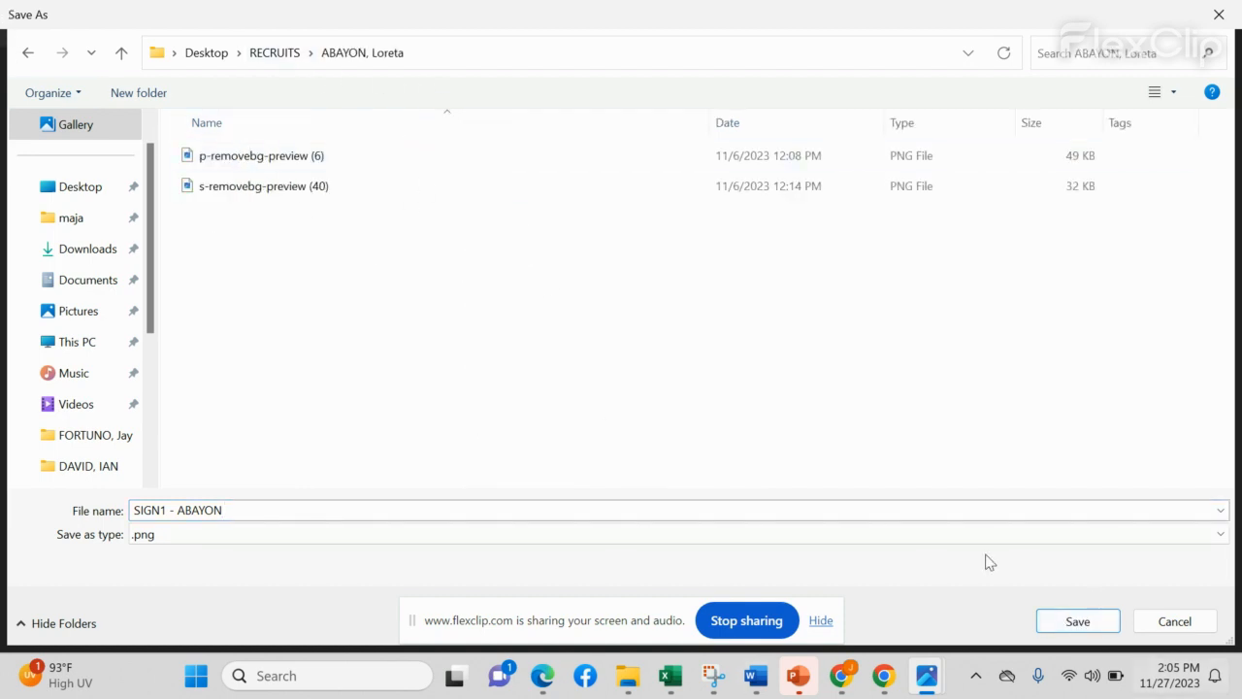
click(1097, 626)
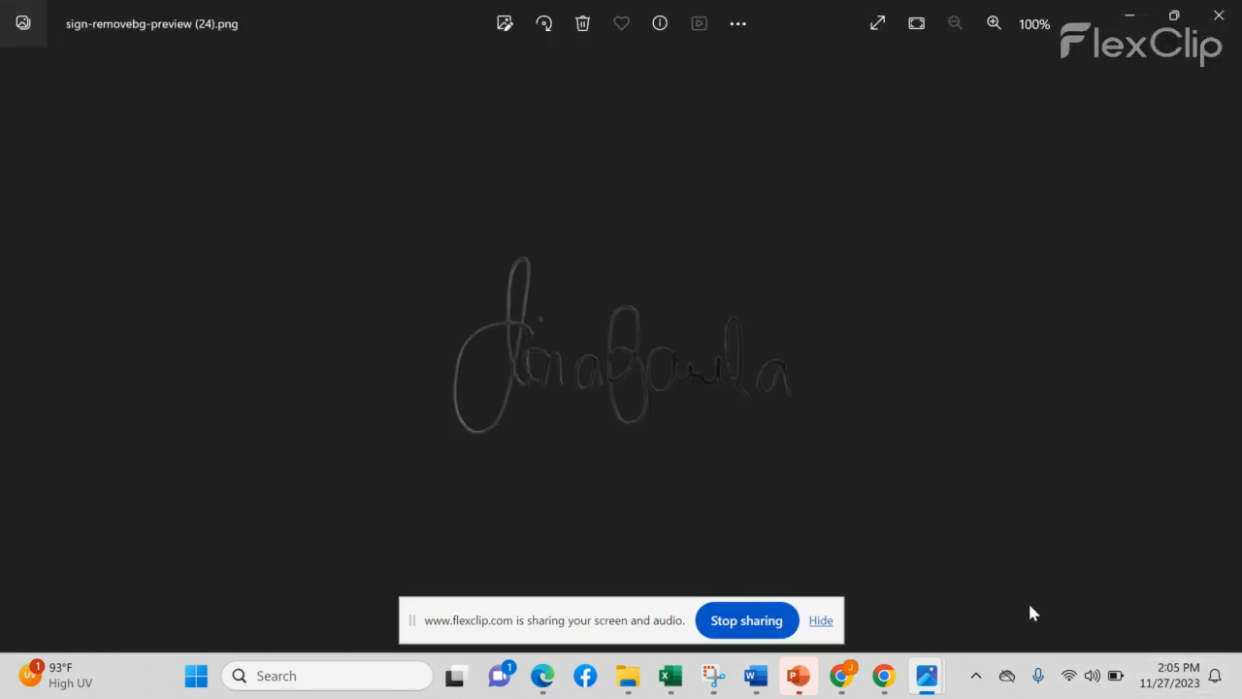
Step: Hide the Photos viewer and switch back to Chrome's AGENCY CONTRACT Smallpdf tab
mouse_move(893, 691)
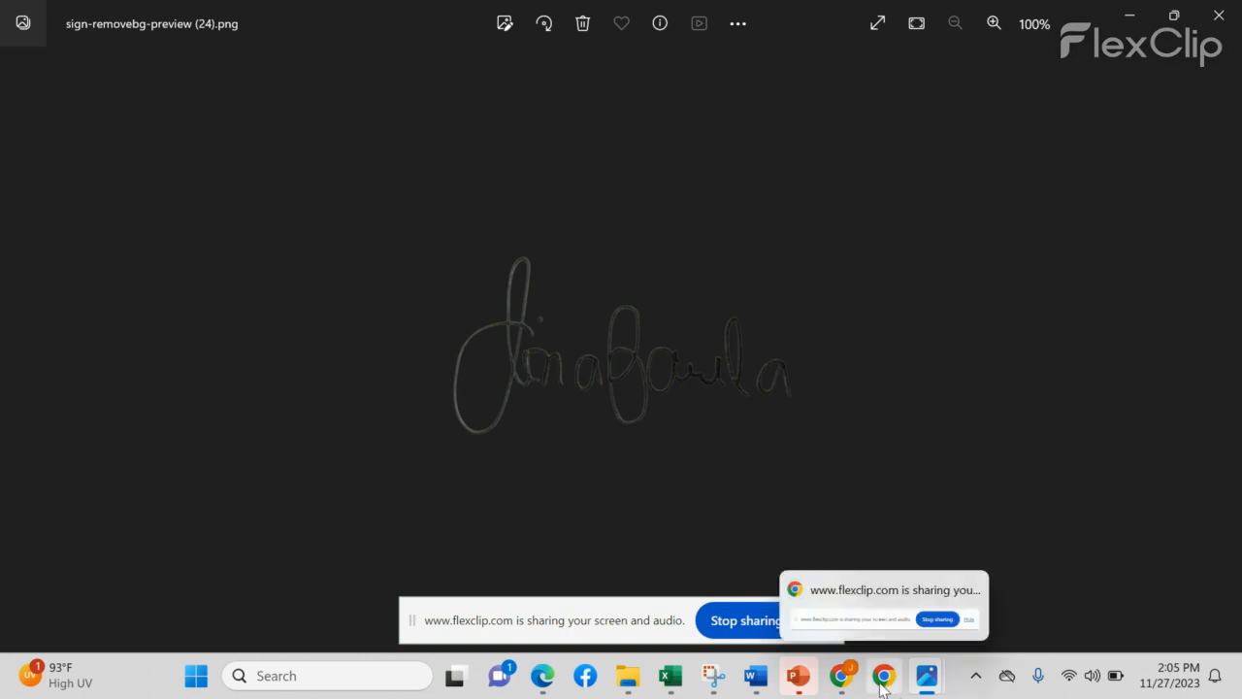
click(881, 685)
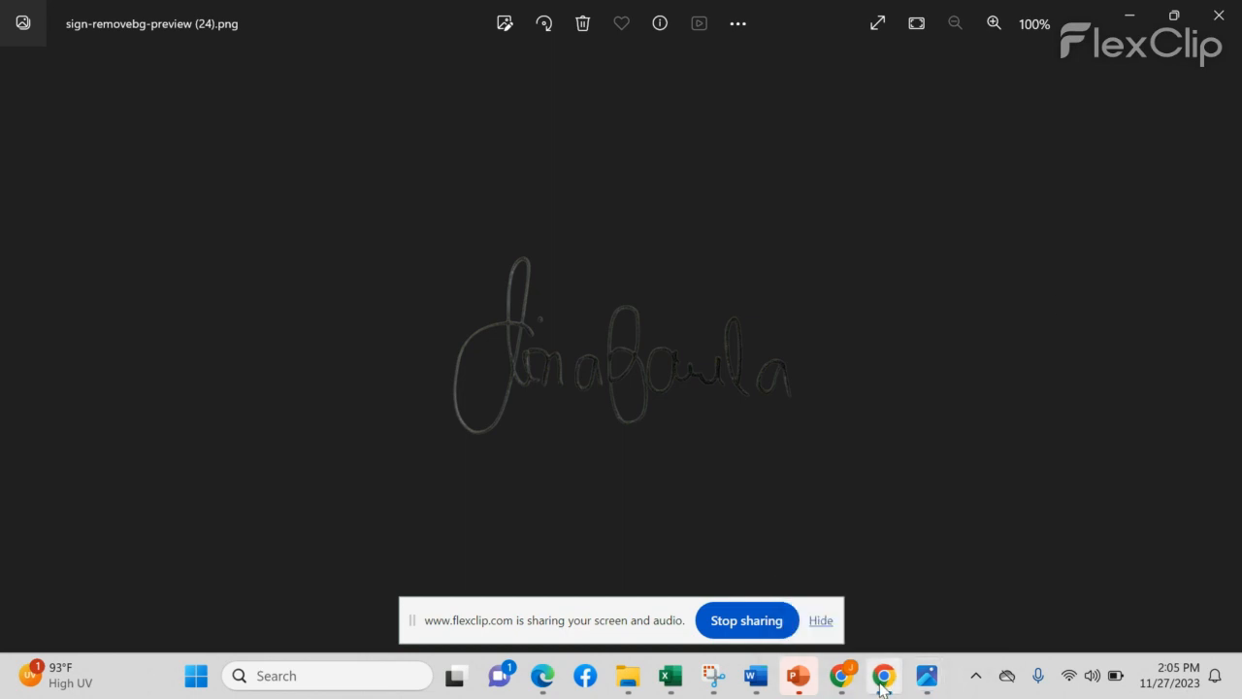
click(1114, 17)
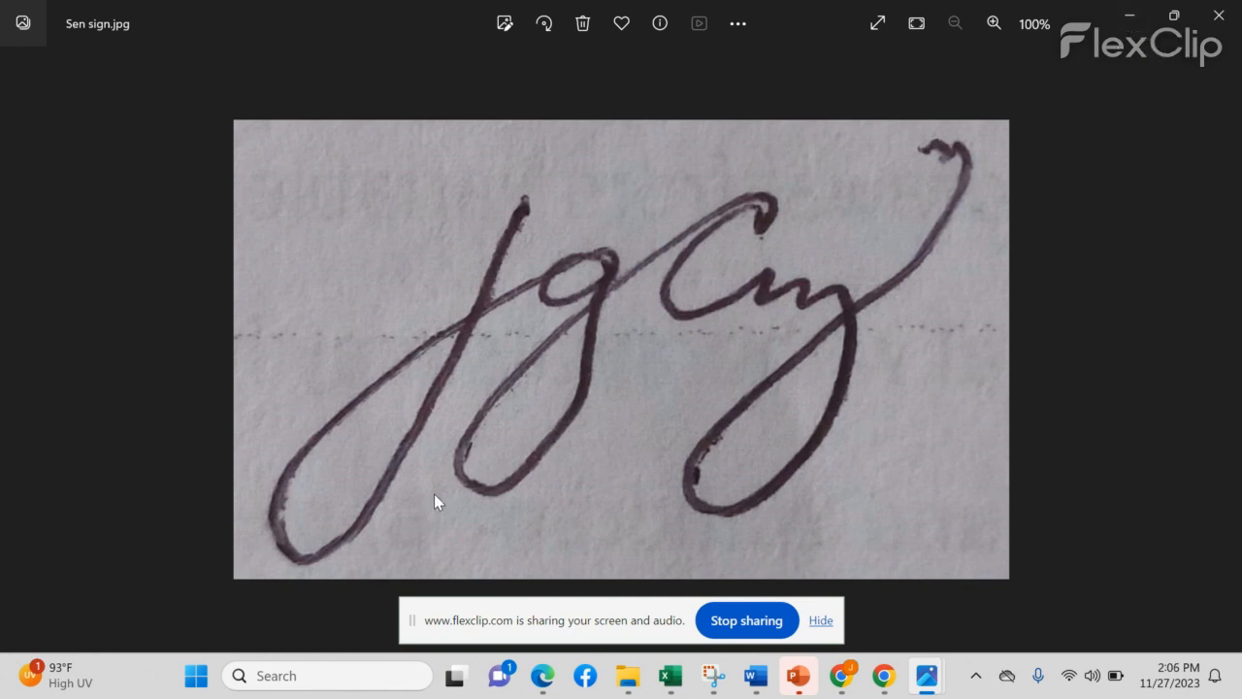
key(super)
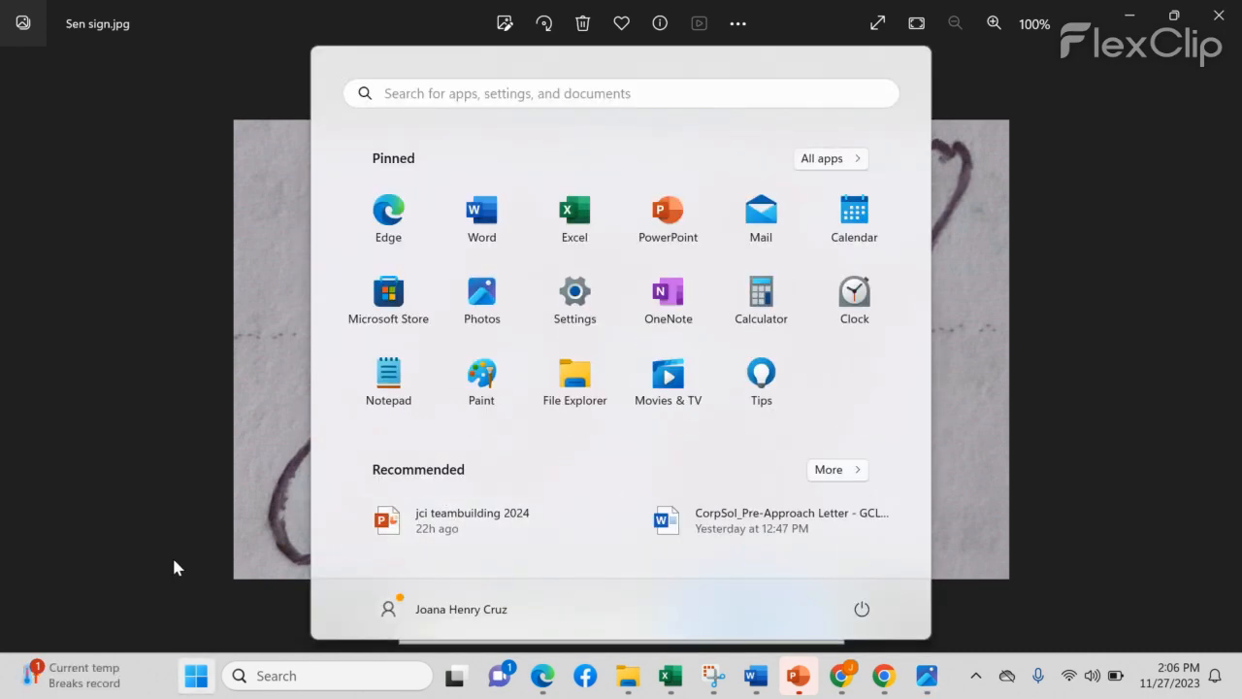
key(super)
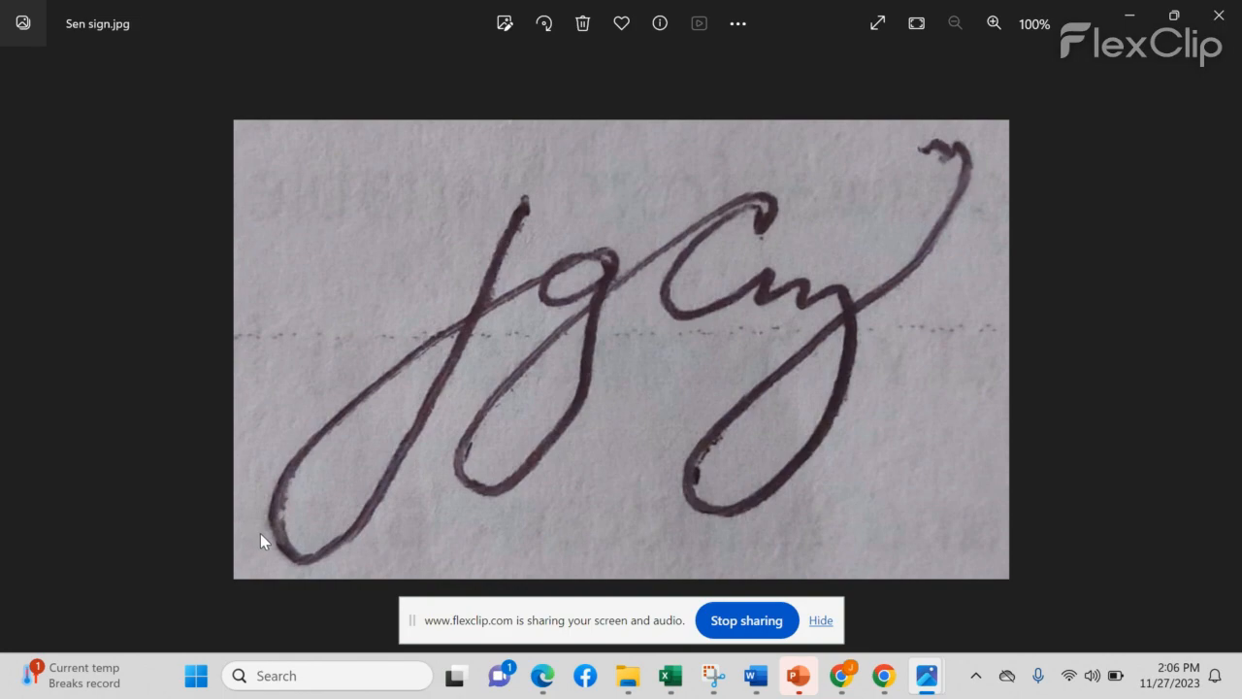
key(super+d)
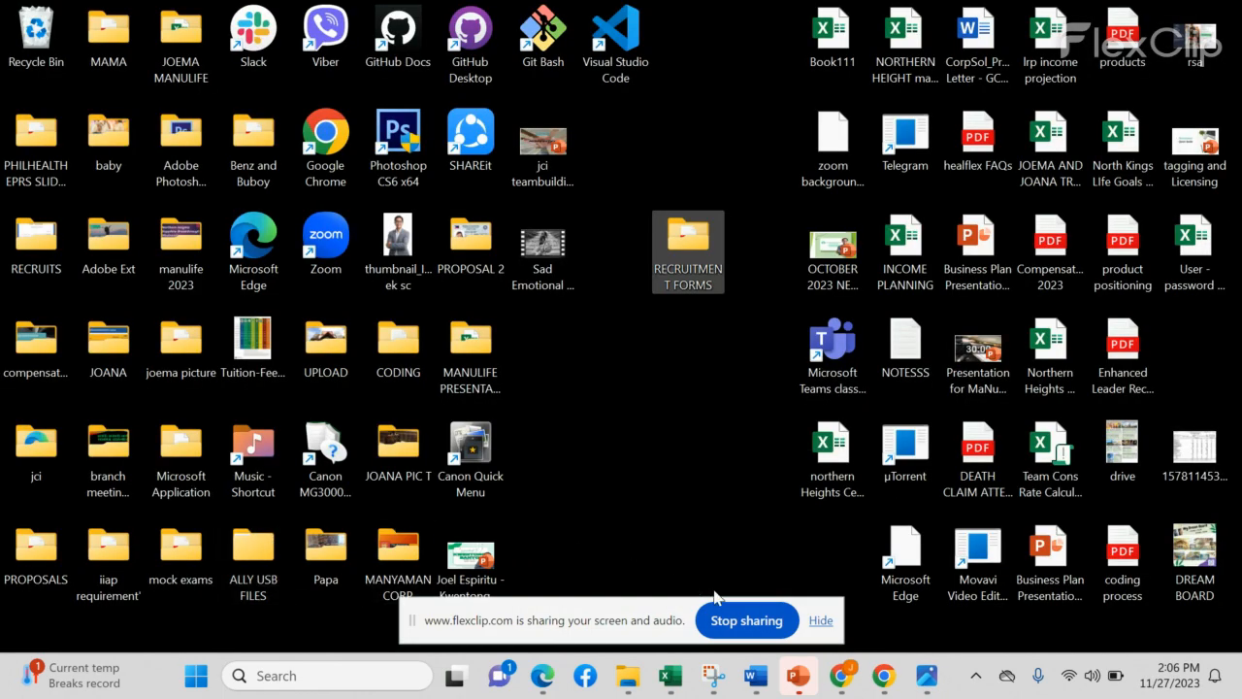
click(883, 679)
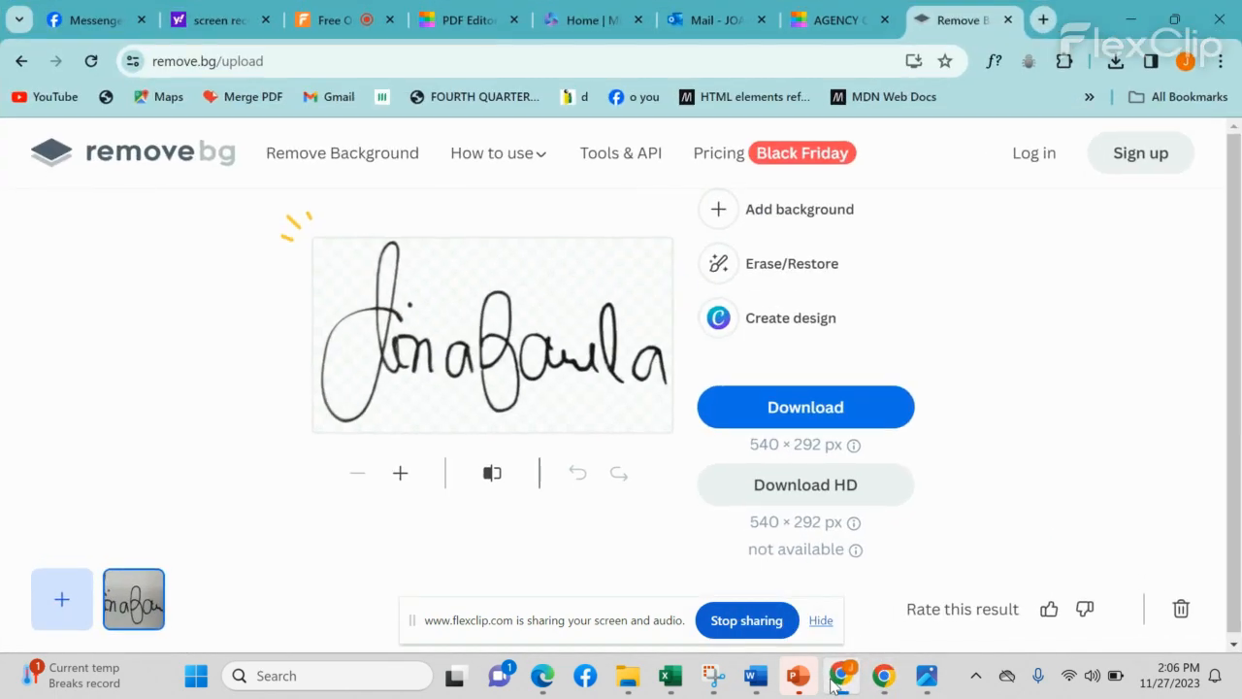
click(835, 582)
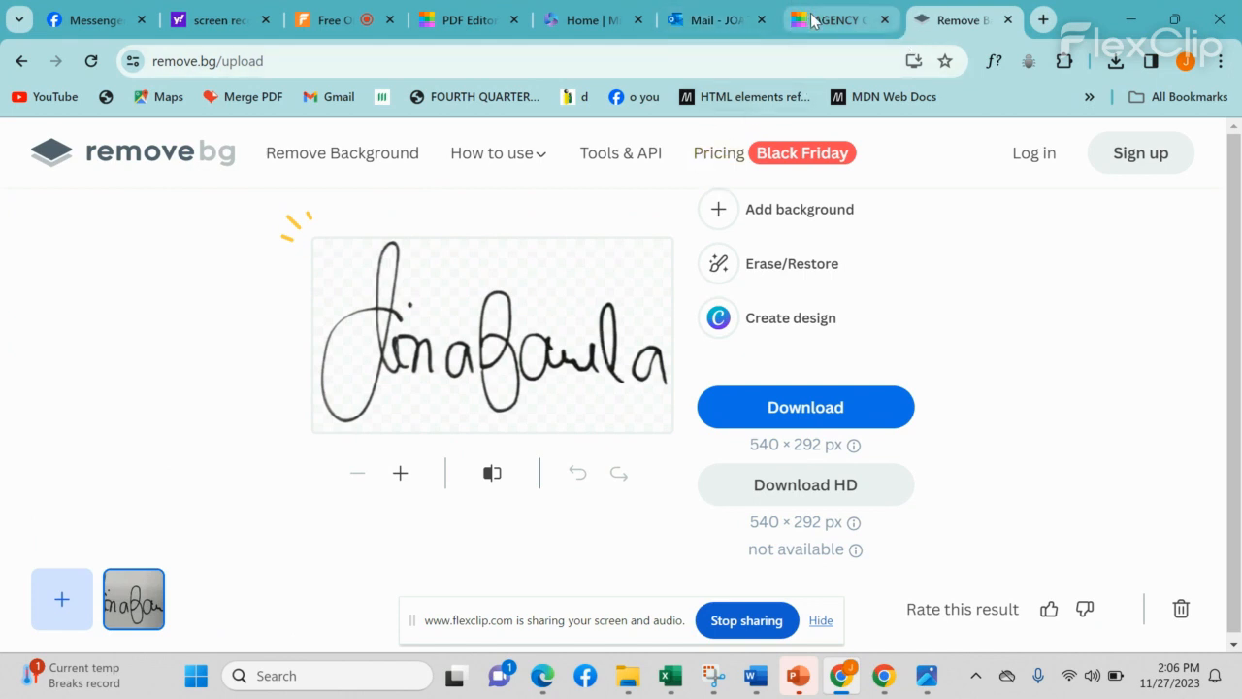
mouse_move(821, 21)
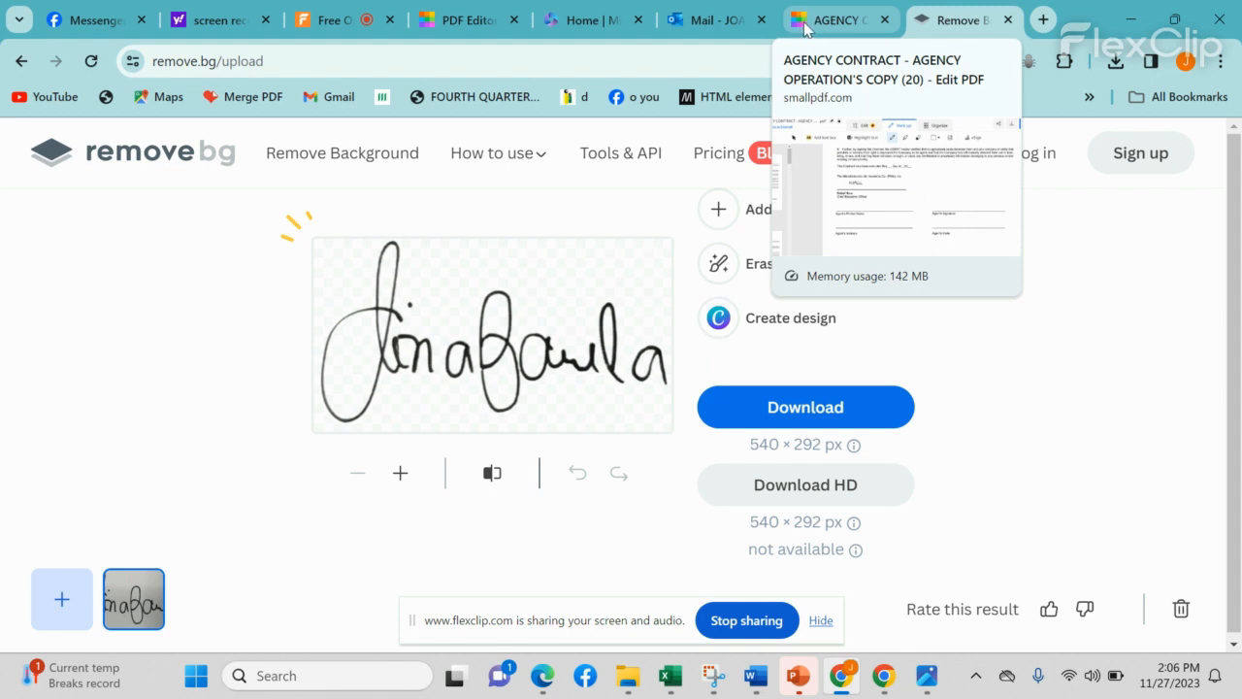
click(815, 26)
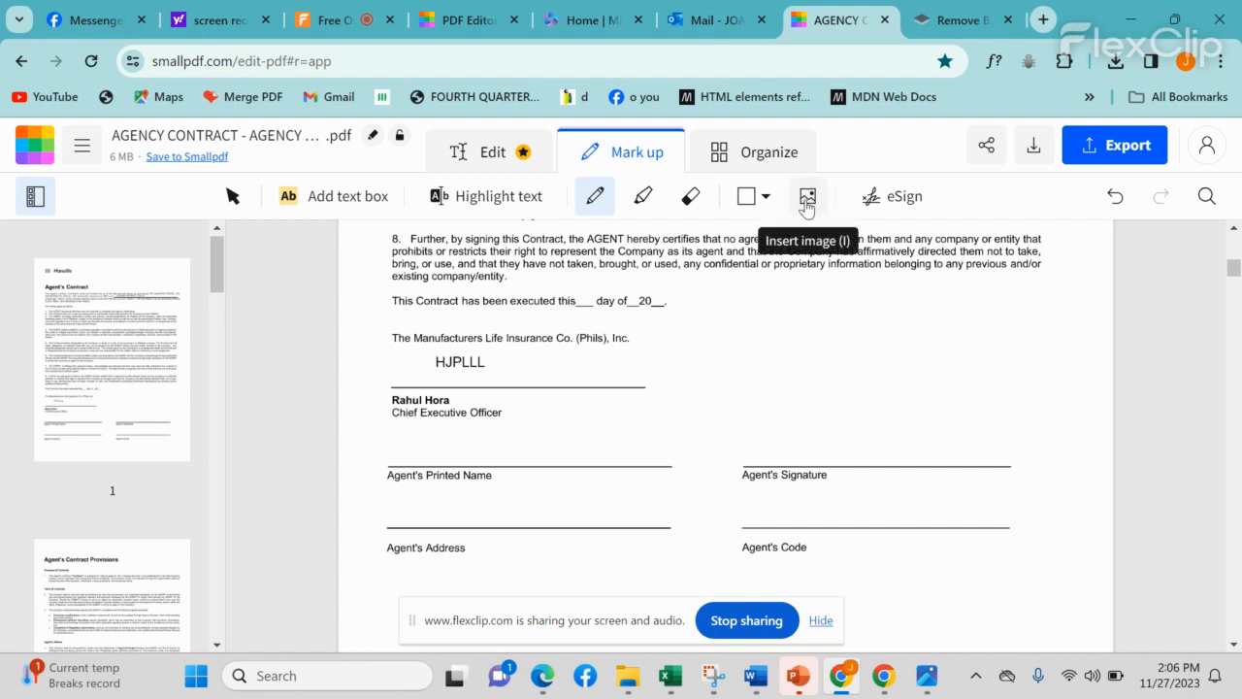
Step: Insert the SIGN1 signature PNG from Desktop > RECRUITS > the recruit's folder into the contract
click(806, 205)
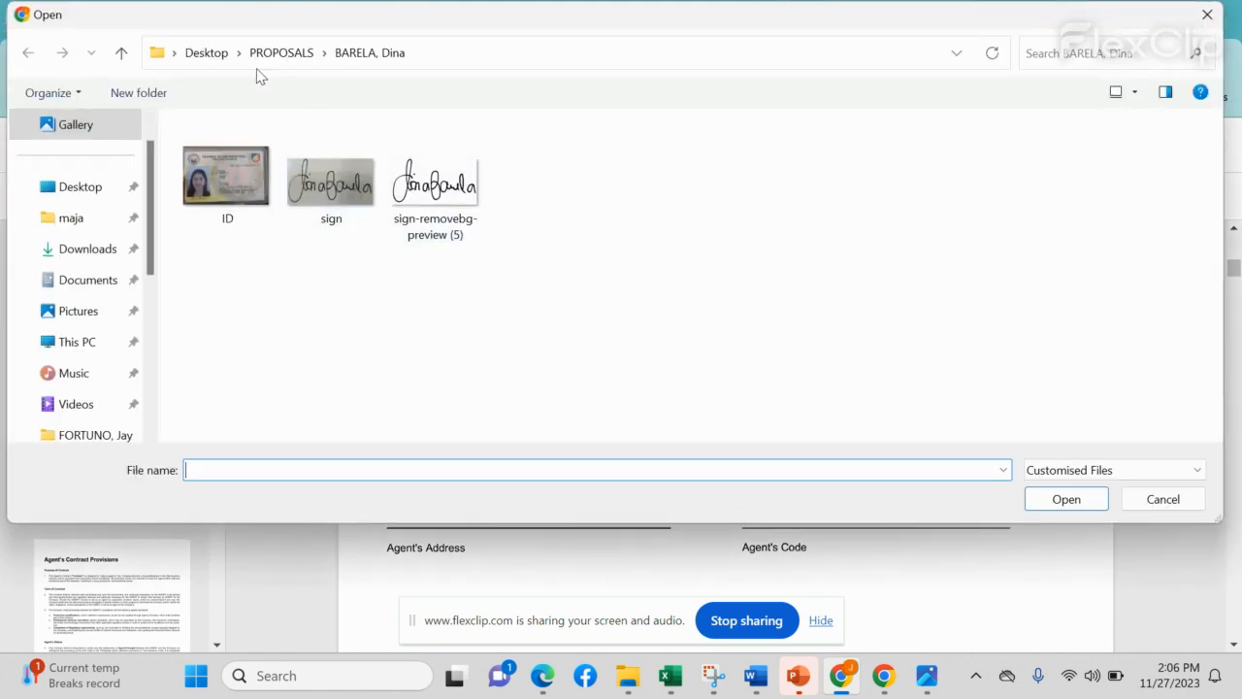
click(97, 185)
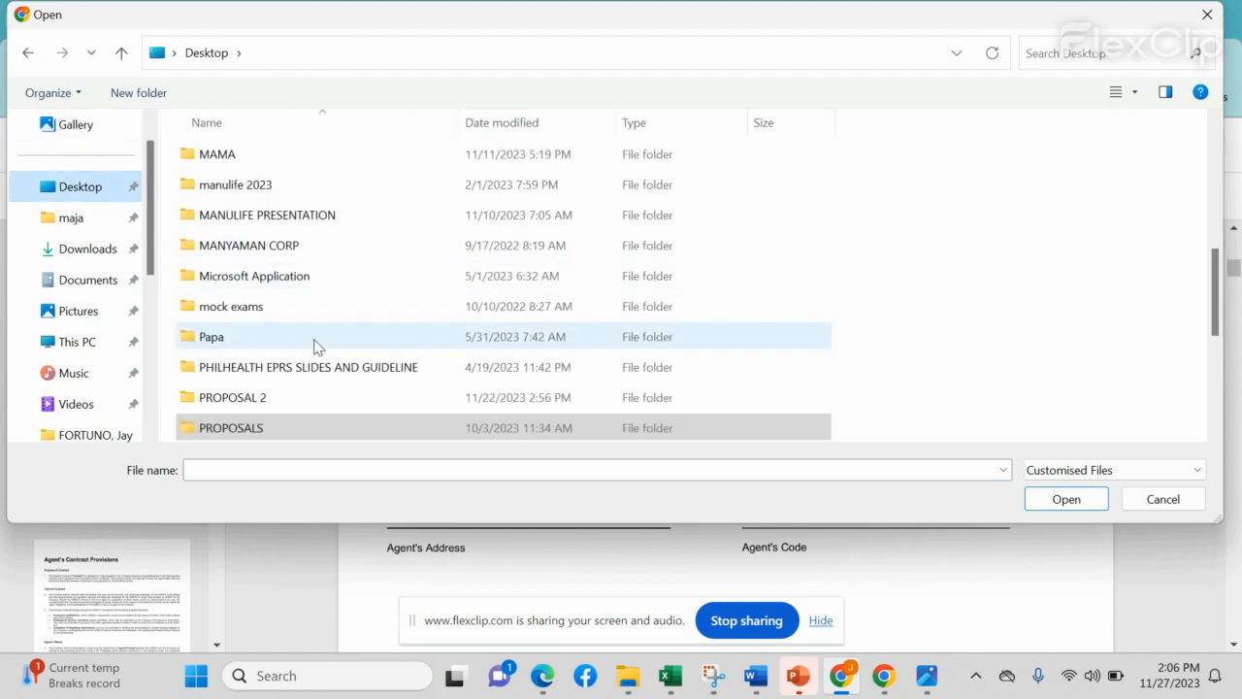
scroll(310, 349, down, 2)
scroll(306, 357, down, 1)
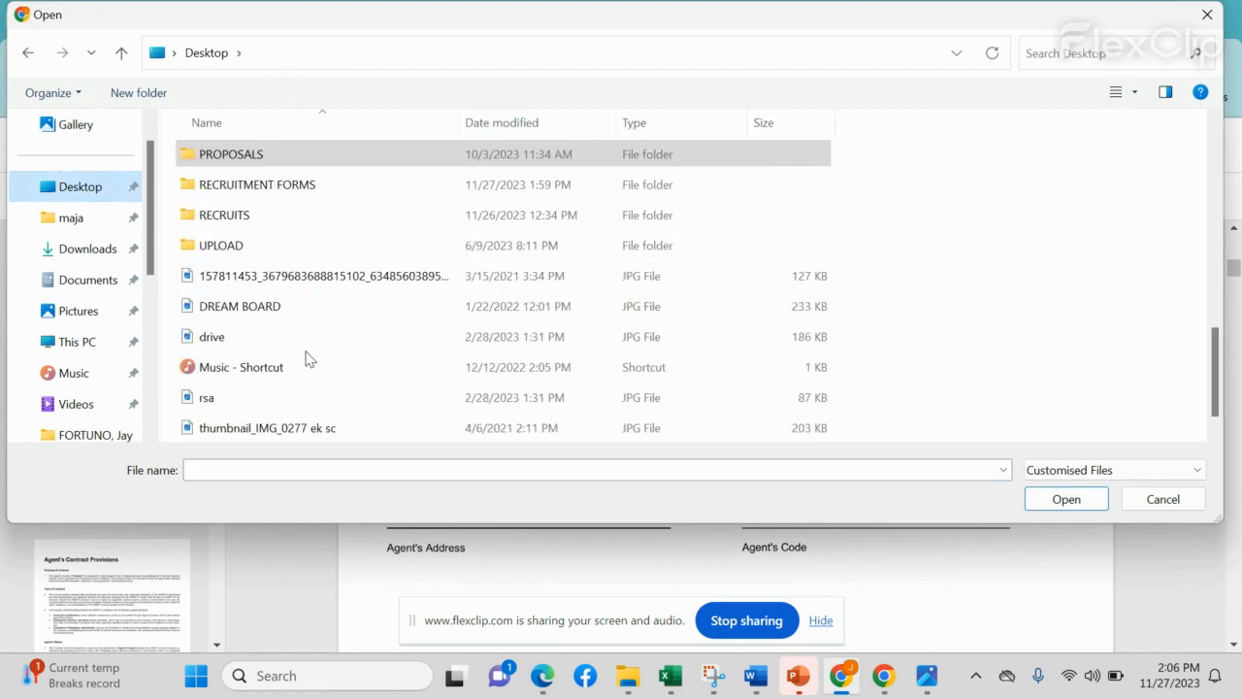
scroll(305, 356, up, 2)
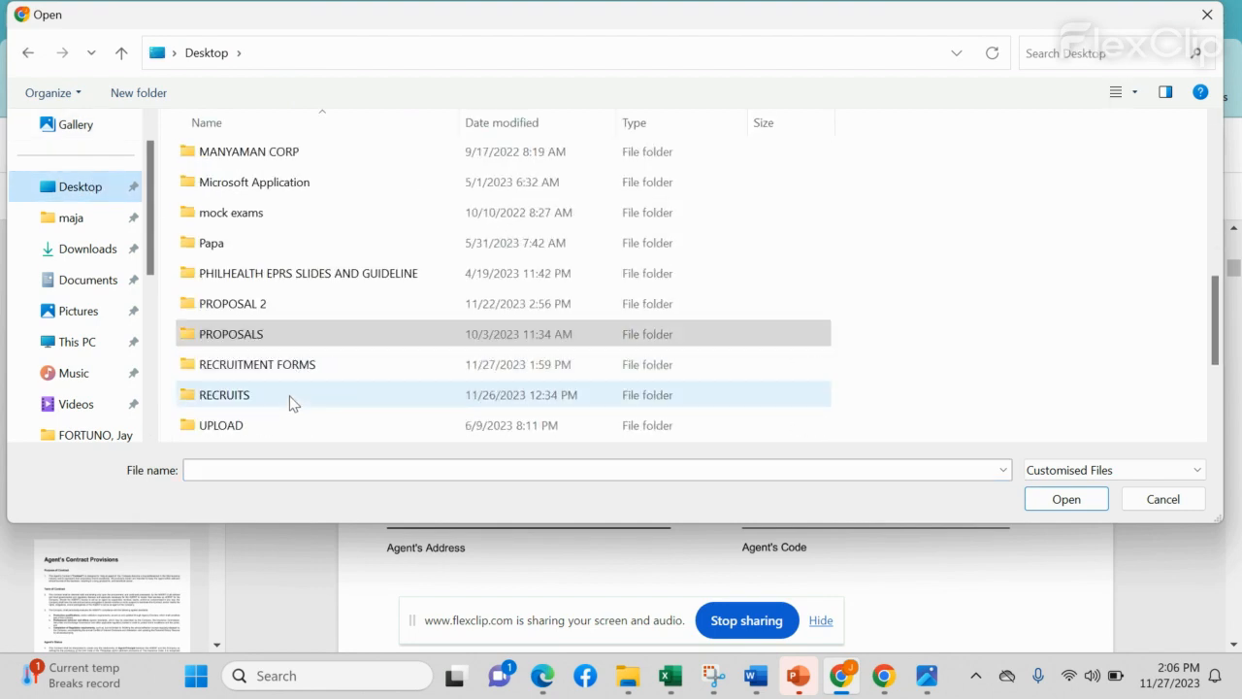
double_click(290, 400)
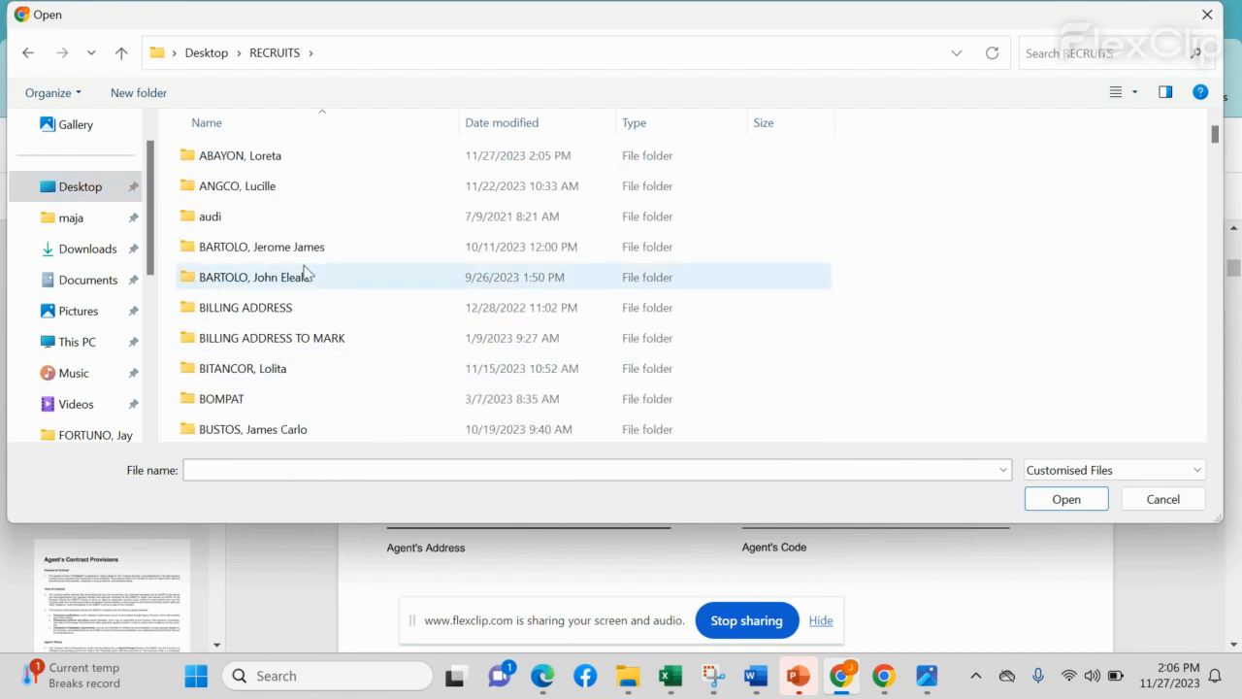
double_click(300, 158)
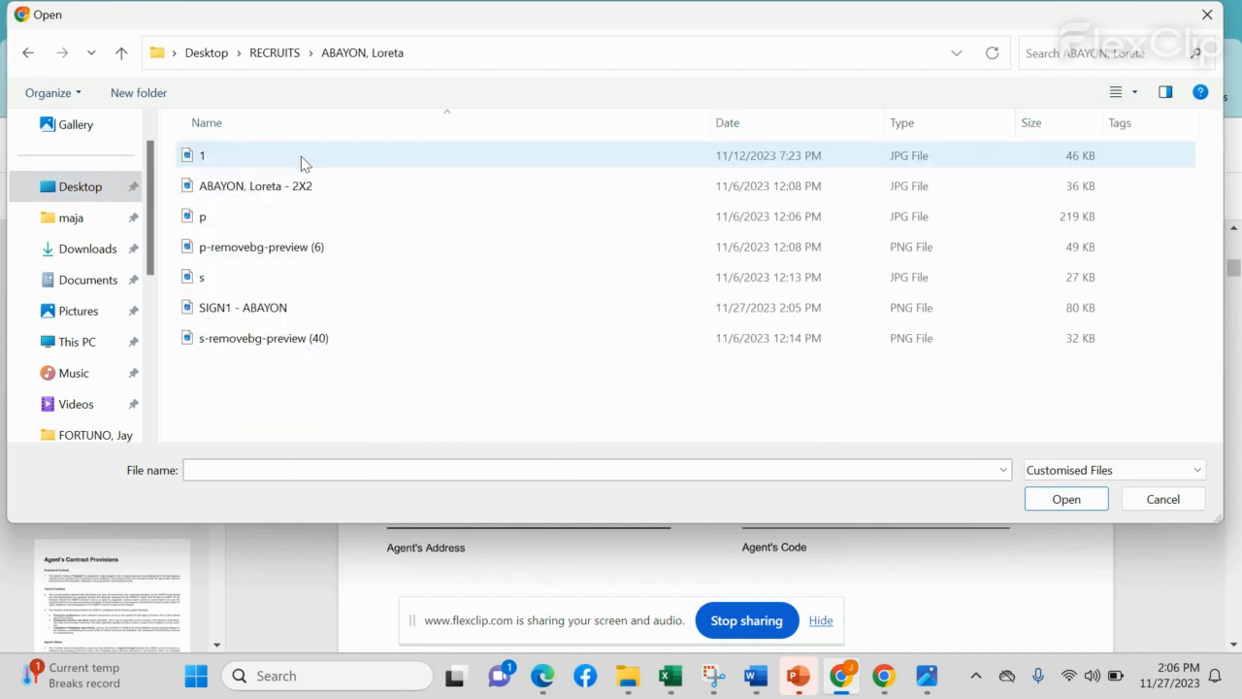
double_click(256, 307)
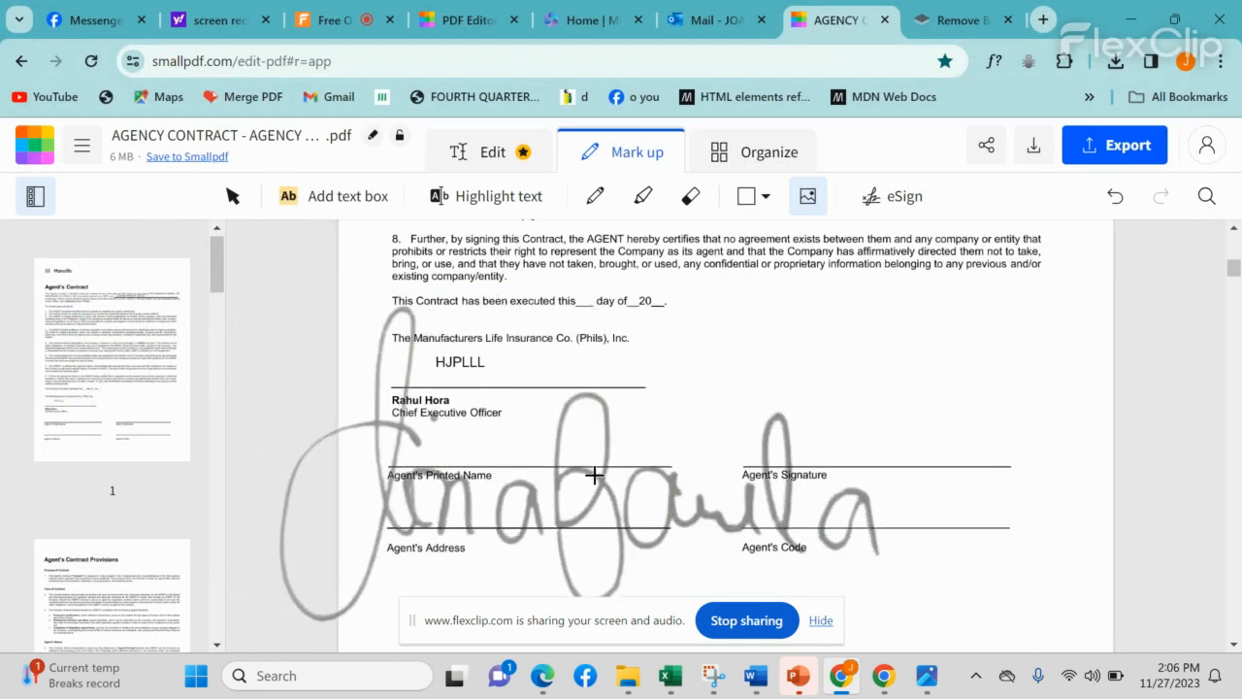
Step: Drop the signature on page 1, shrink it, and move it onto the Agent's Signature line
click(669, 408)
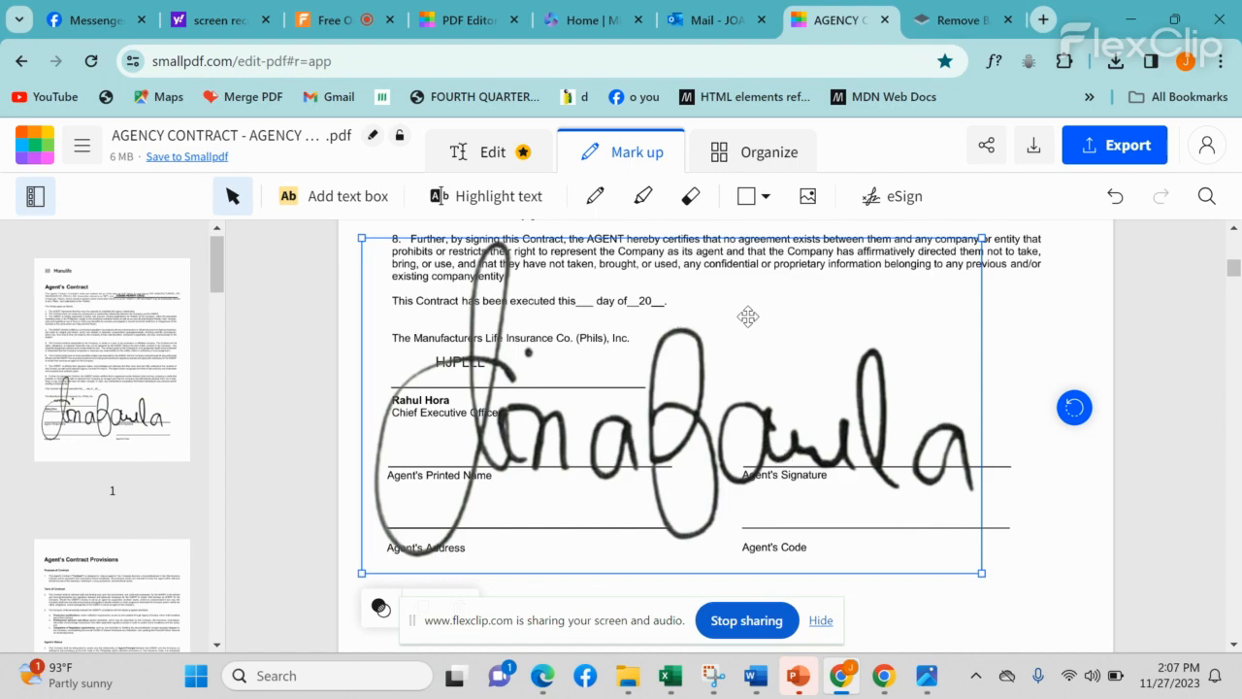
mouse_move(748, 316)
mouse_down()
mouse_move(757, 245)
mouse_move(775, 427)
mouse_up()
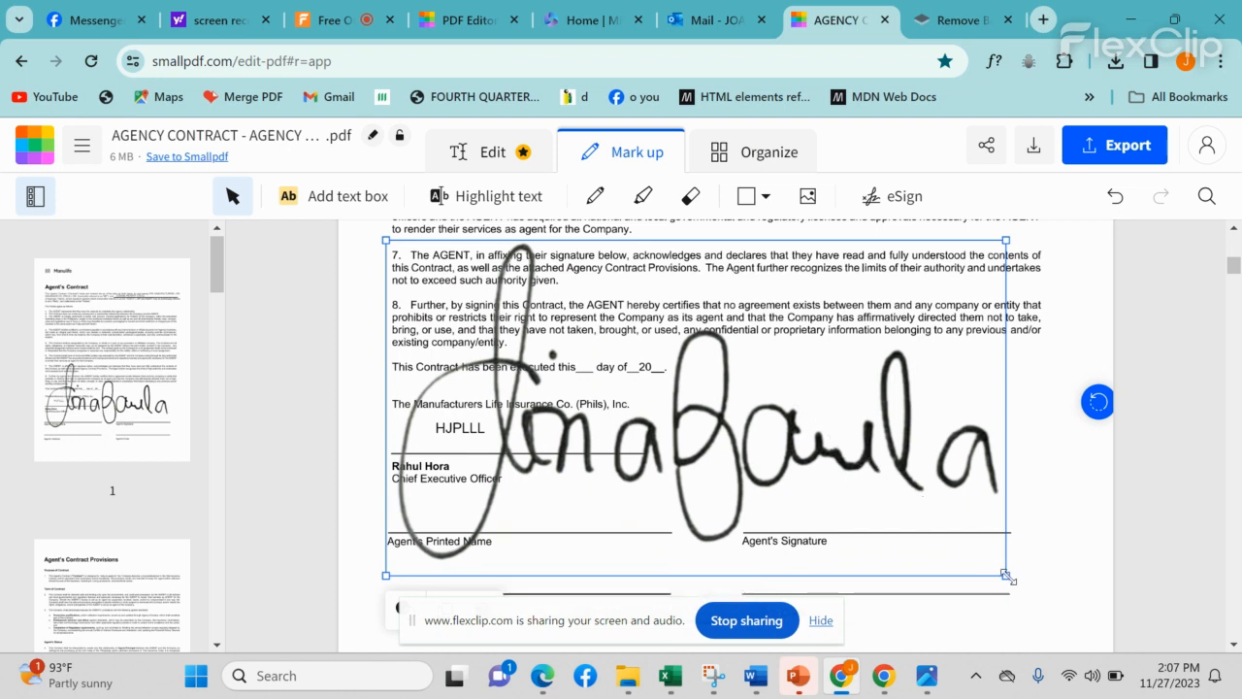
mouse_move(1007, 576)
mouse_down()
mouse_move(898, 520)
mouse_move(771, 416)
mouse_move(665, 361)
mouse_move(543, 342)
mouse_move(507, 304)
mouse_up()
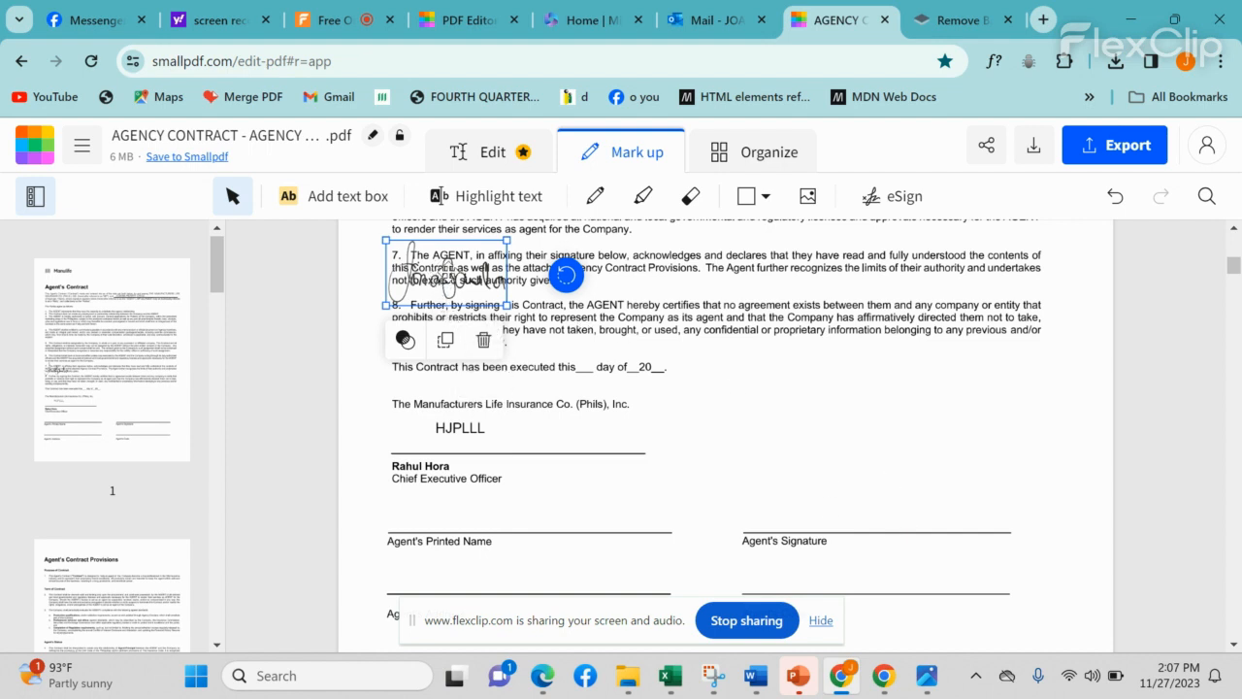
mouse_move(454, 272)
mouse_down()
mouse_move(491, 281)
mouse_move(636, 395)
mouse_move(779, 468)
mouse_move(898, 498)
mouse_up()
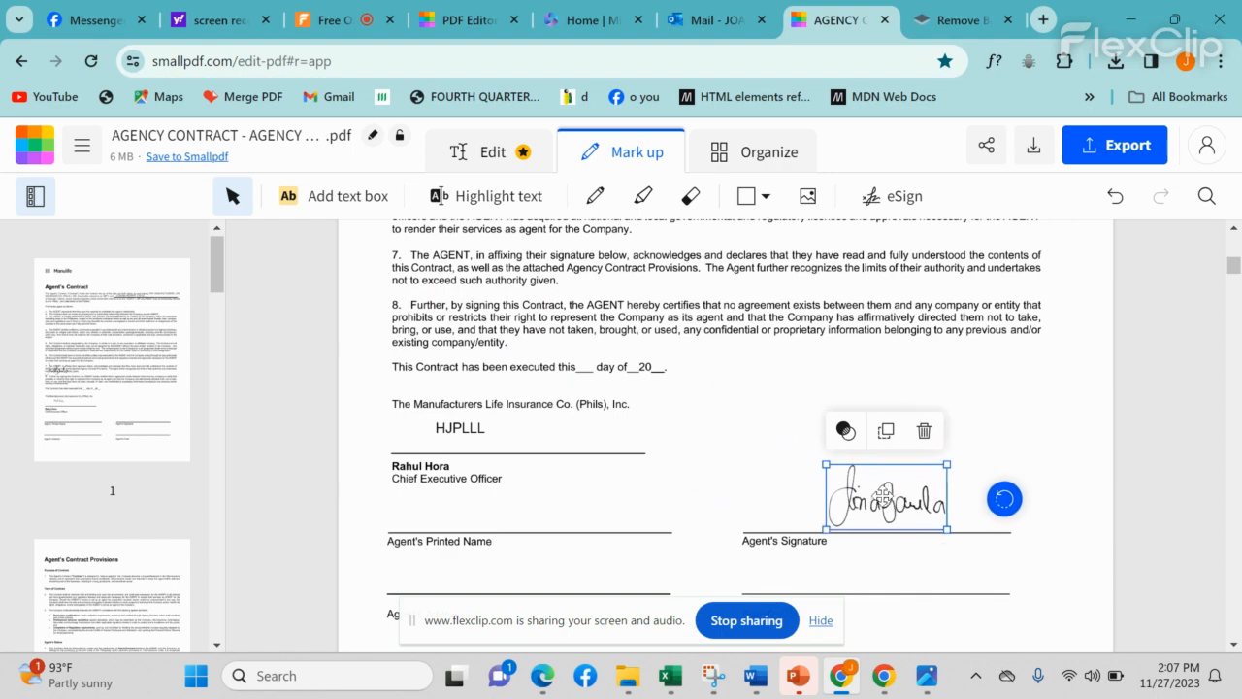
click(886, 557)
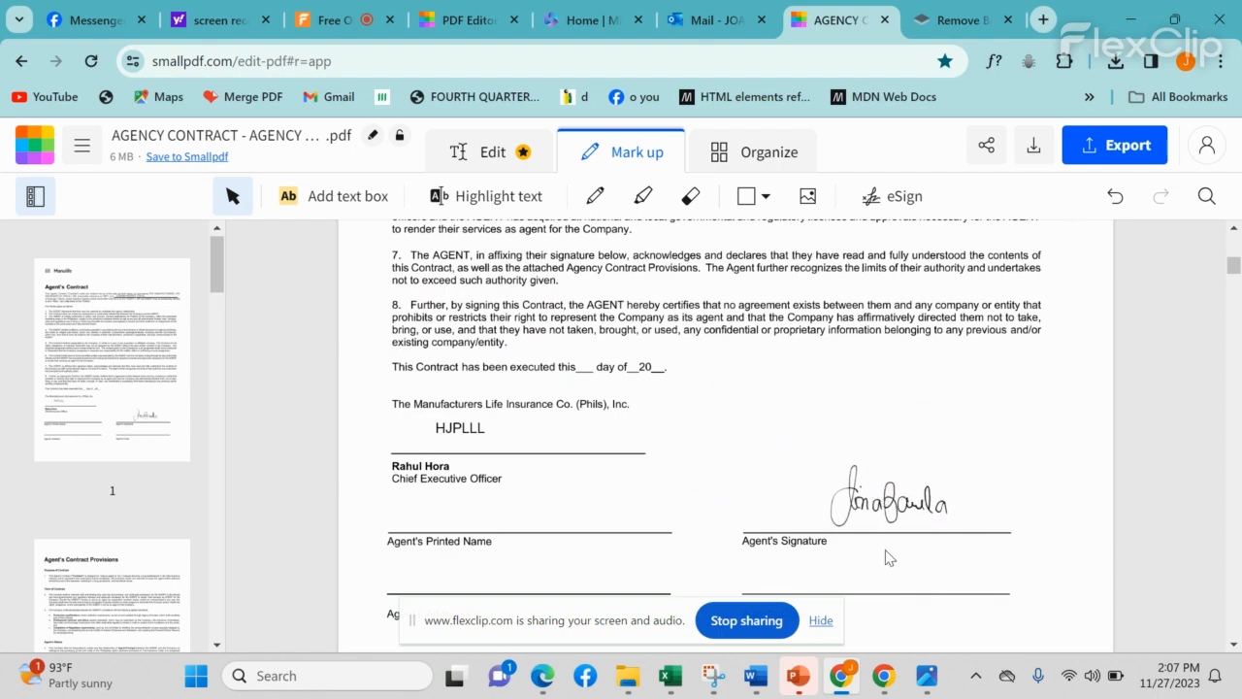
scroll(1111, 493, down, 1)
scroll(1106, 480, down, 5)
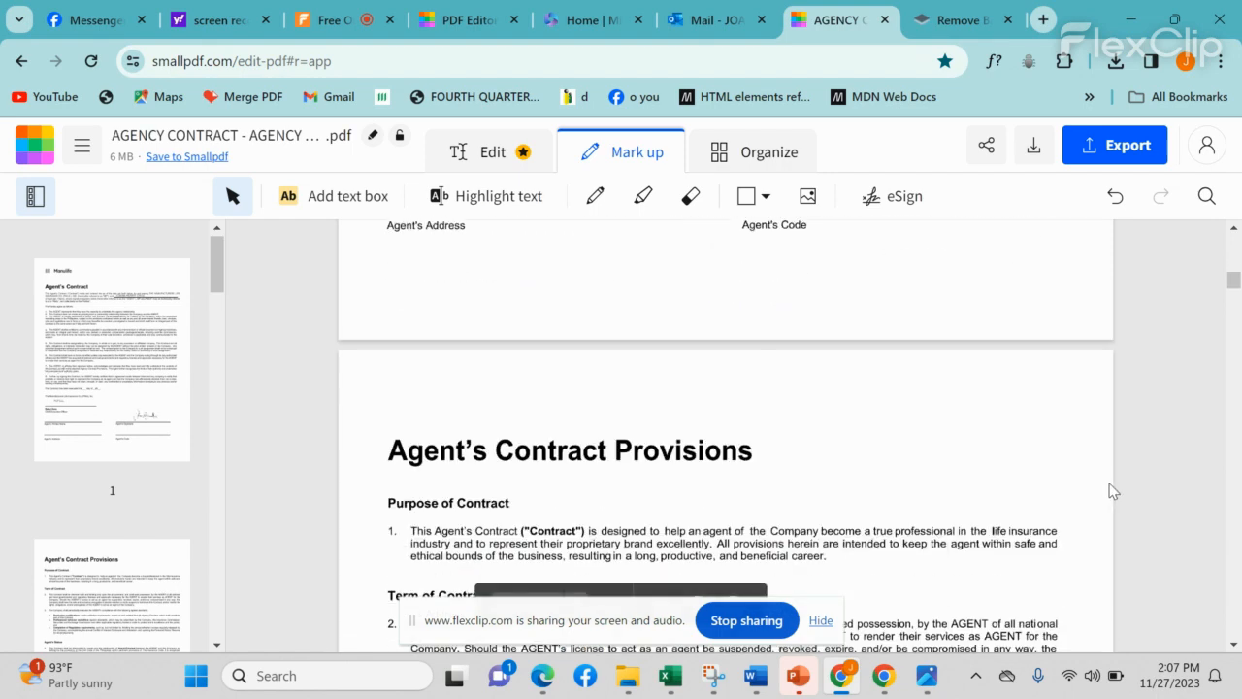
scroll(1106, 480, up, 3)
scroll(1104, 482, up, 2)
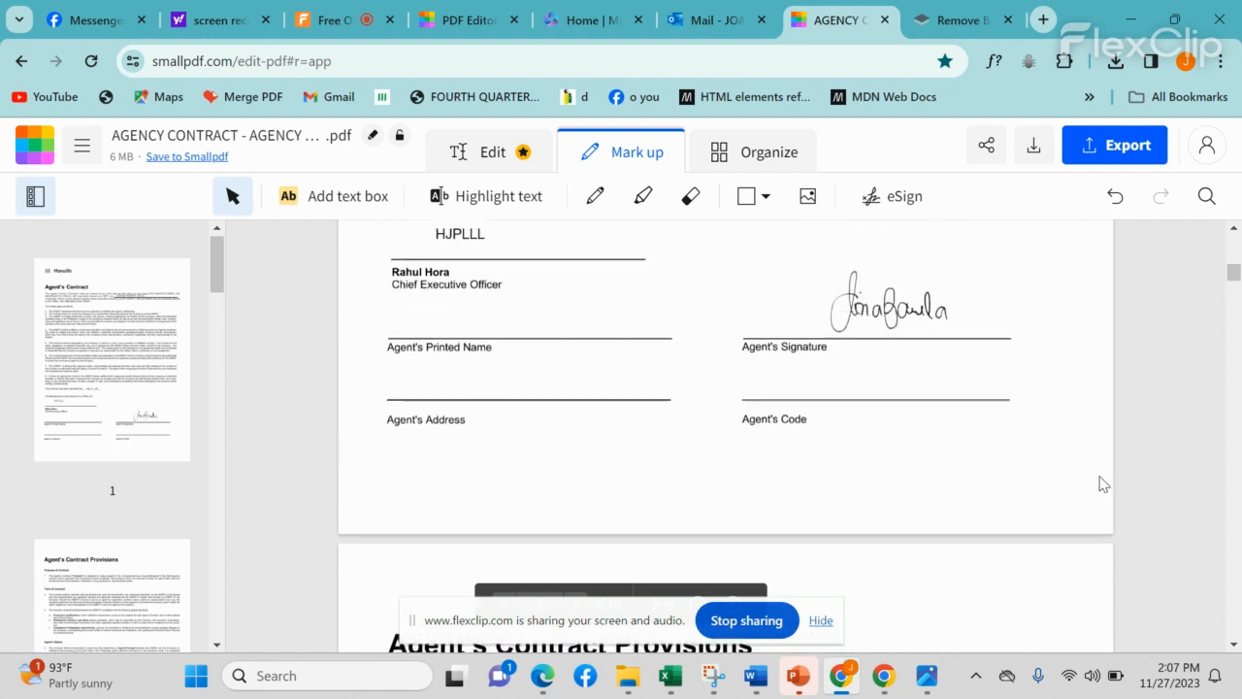
scroll(926, 396, up, 1)
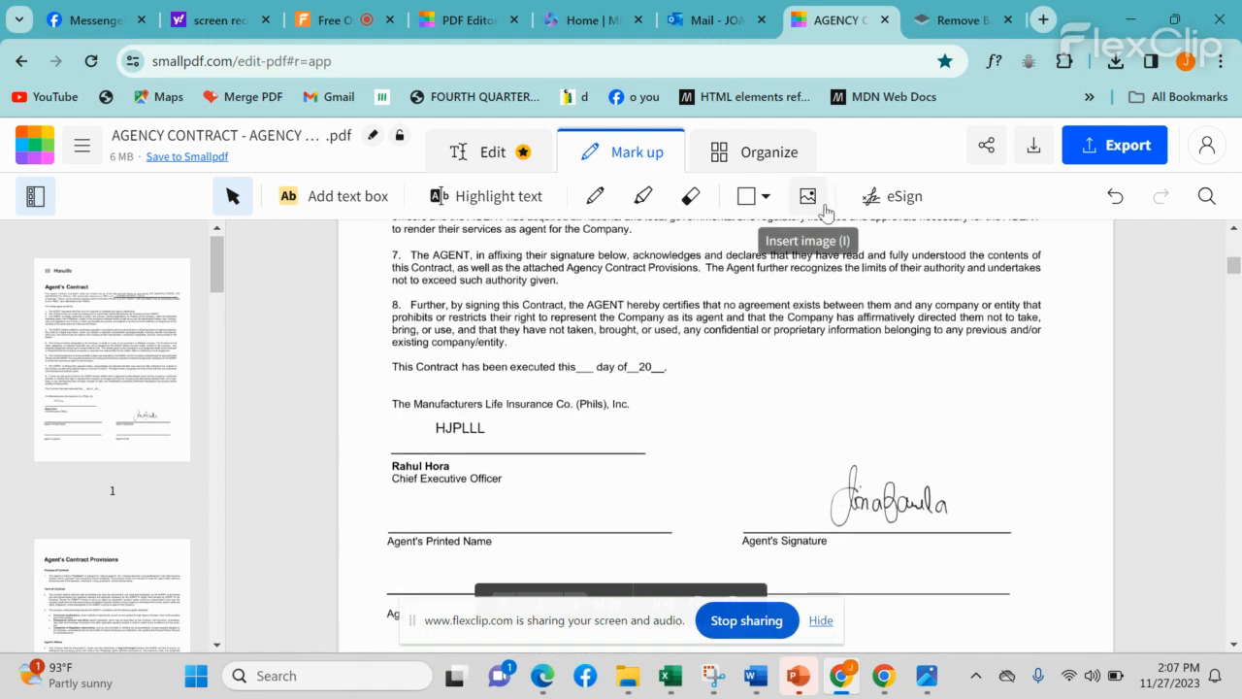
Step: Duplicate the signature onto the Agent's Contract Provisions page and delete the extra copy
click(891, 501)
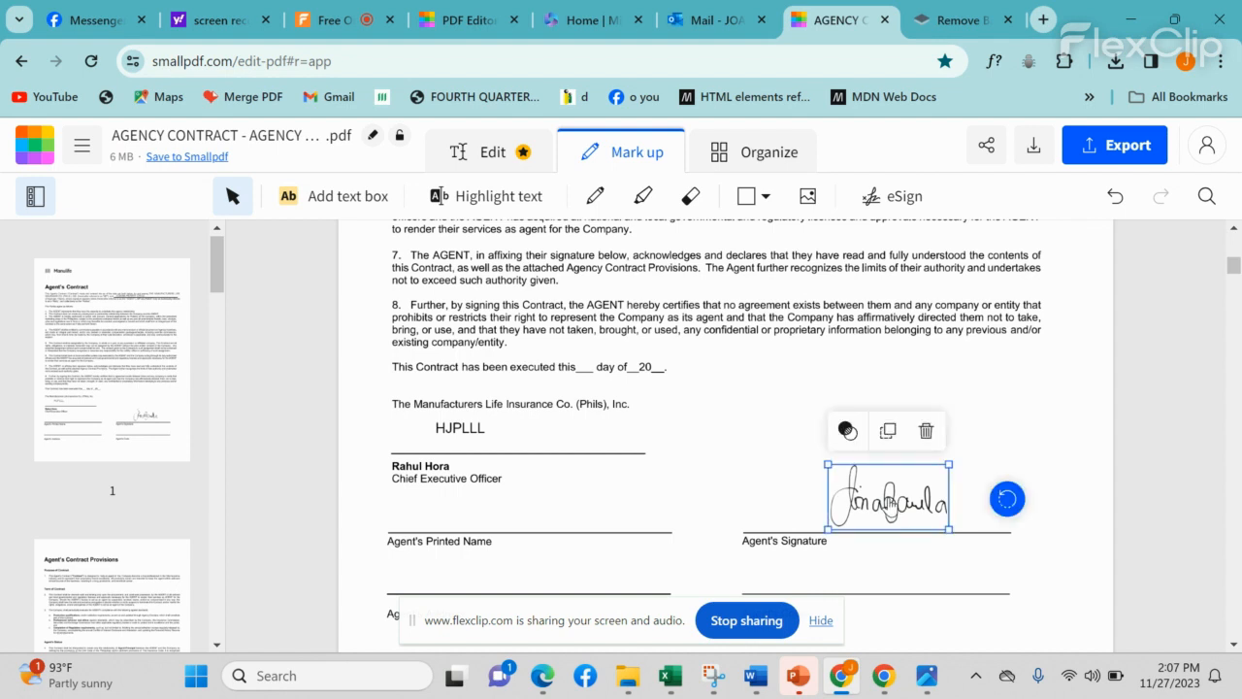
click(889, 433)
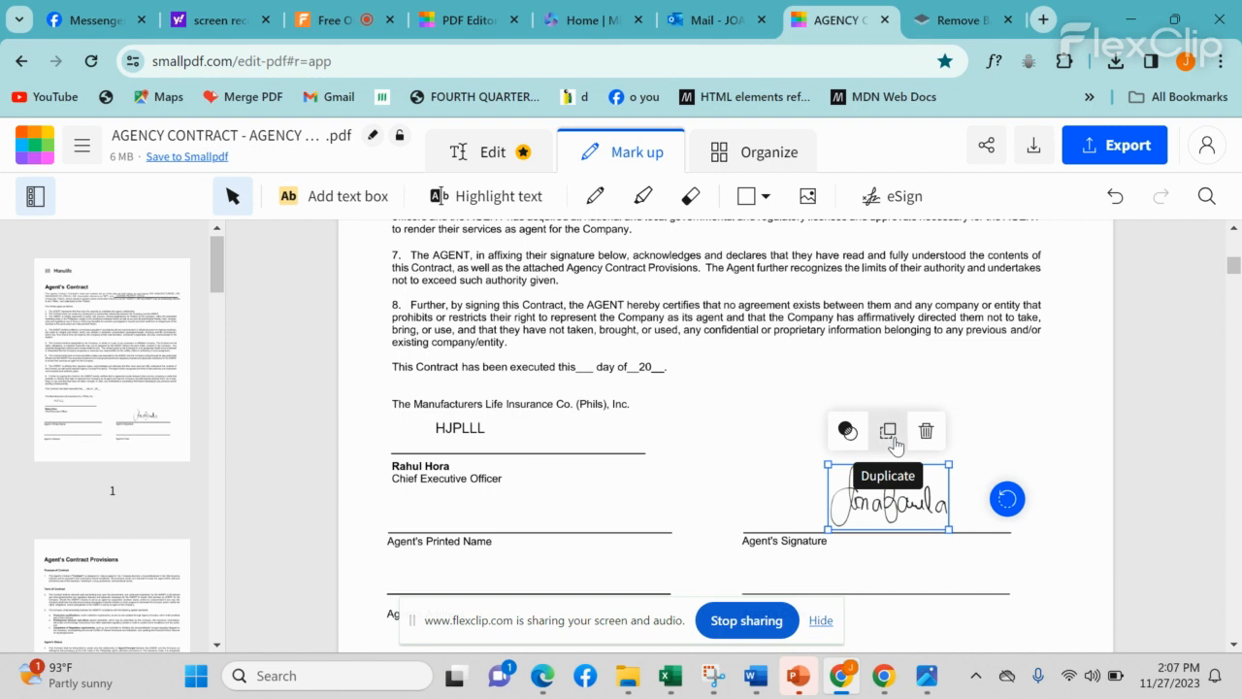
scroll(912, 516, down, 1)
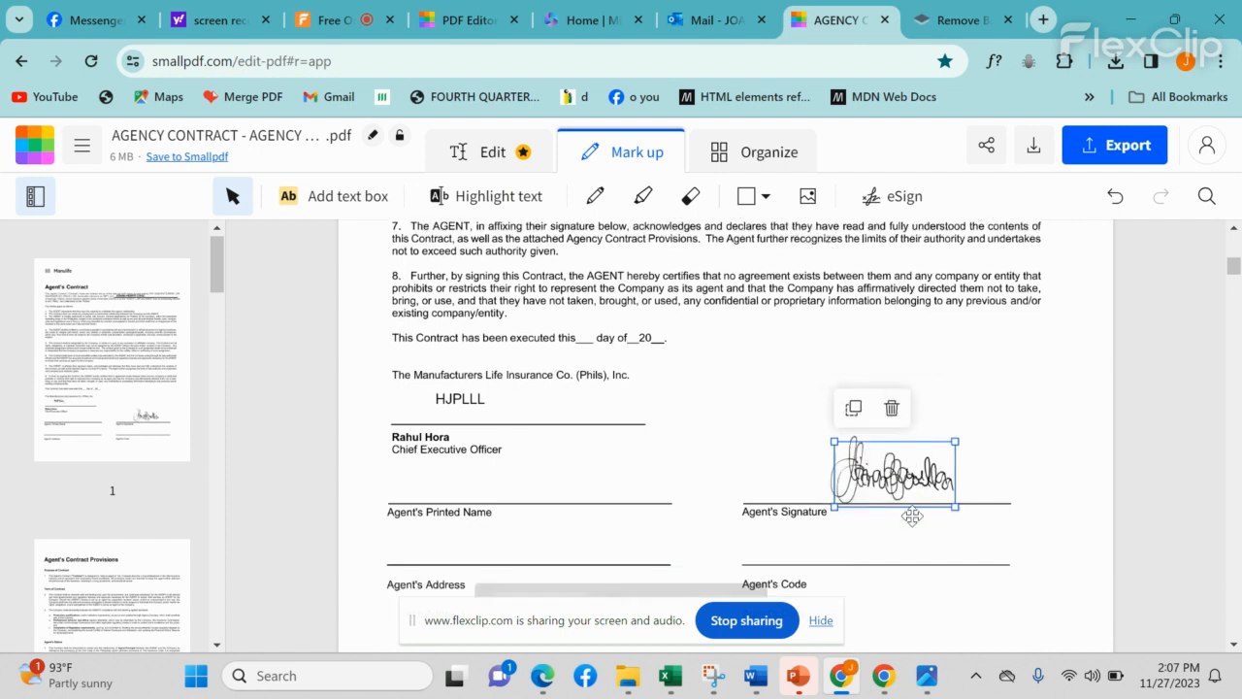
mouse_move(917, 406)
mouse_down()
mouse_move(915, 586)
mouse_move(923, 475)
mouse_move(948, 453)
mouse_up()
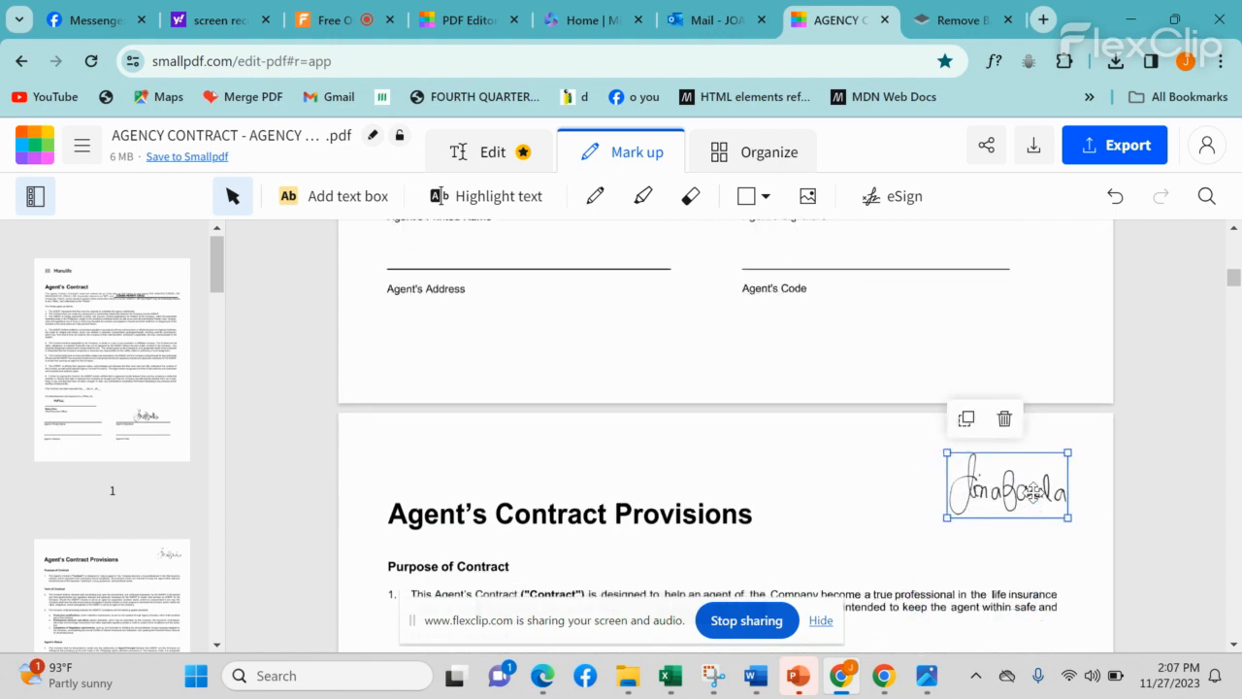
click(966, 420)
drag(976, 497, 784, 575)
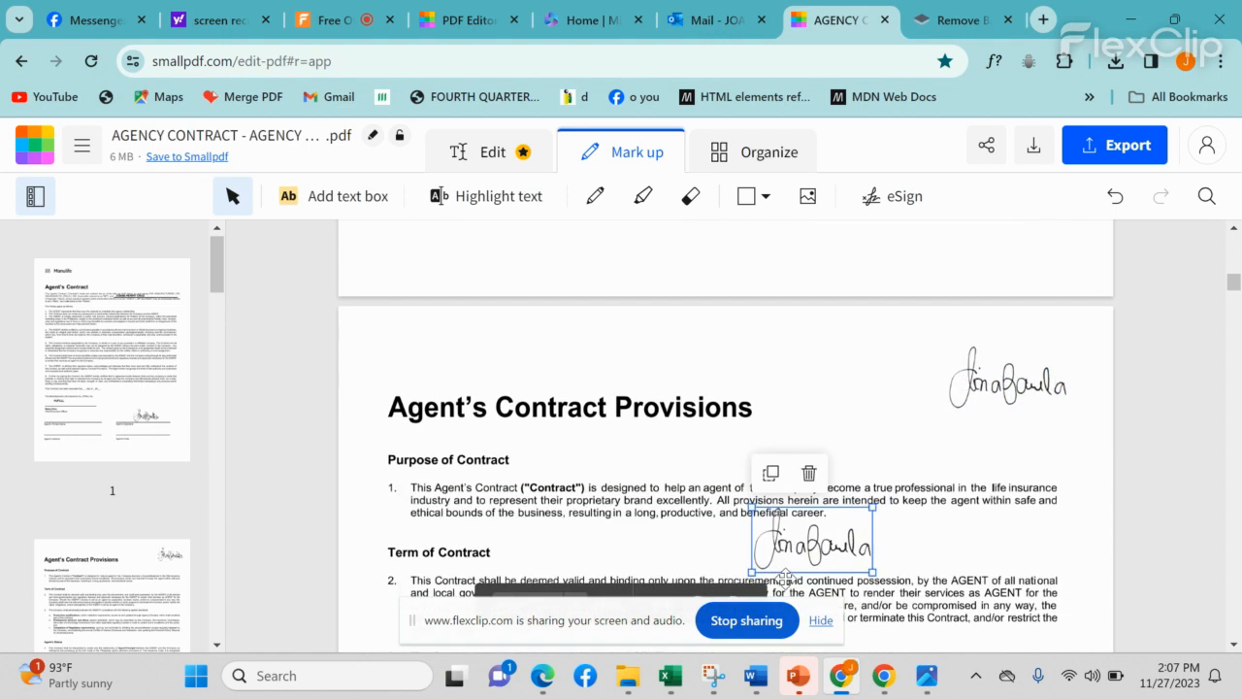
click(809, 473)
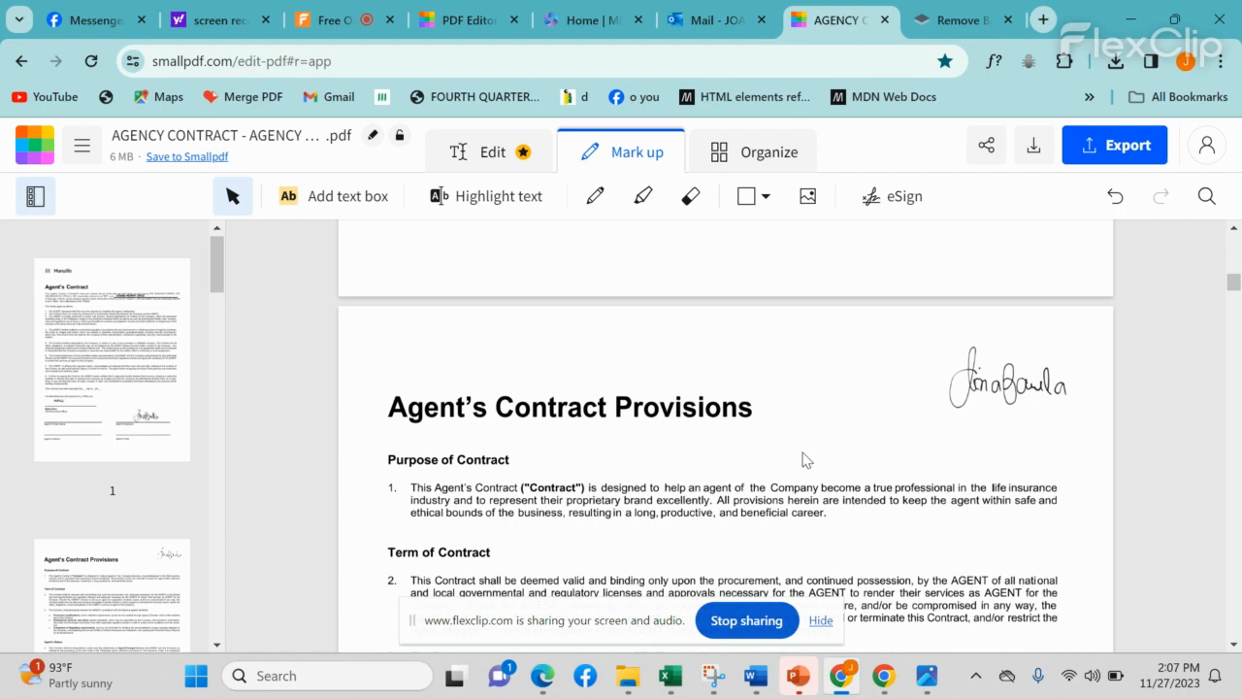
scroll(803, 460, up, 5)
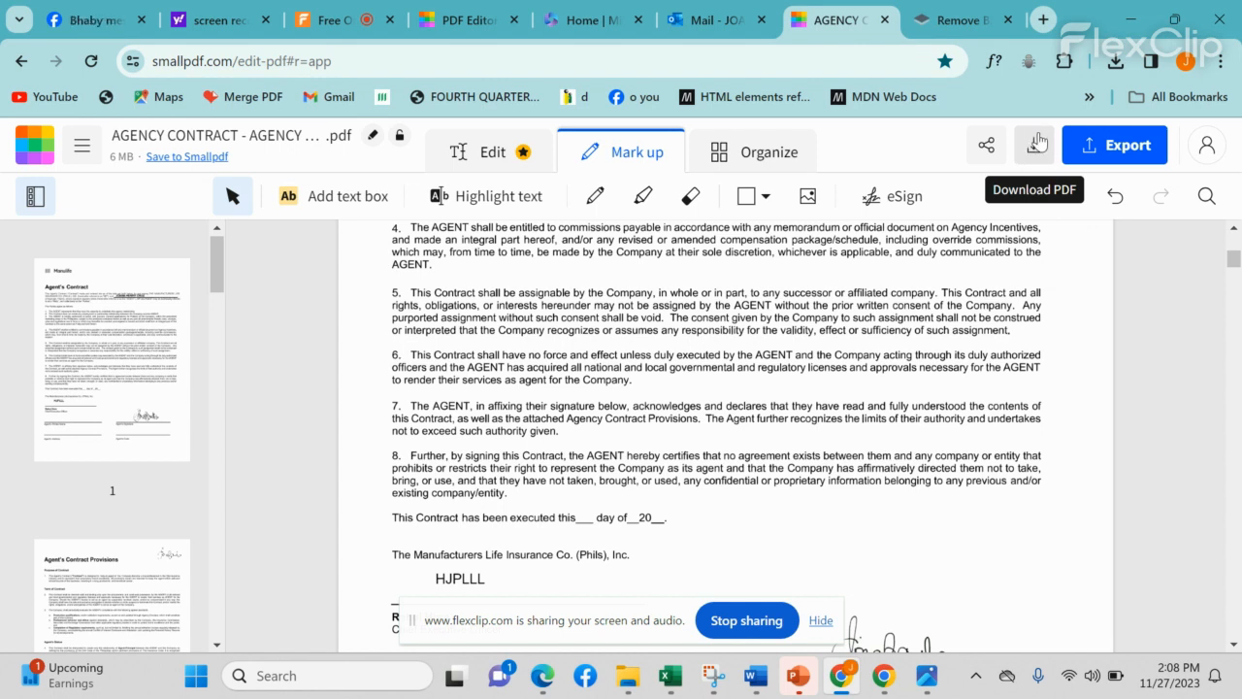
Step: Download the edited contract and bring AGENCY CONTRACT - AGENCY OPERATION'S COPY (20) (1).pdf up in Edge
click(1035, 150)
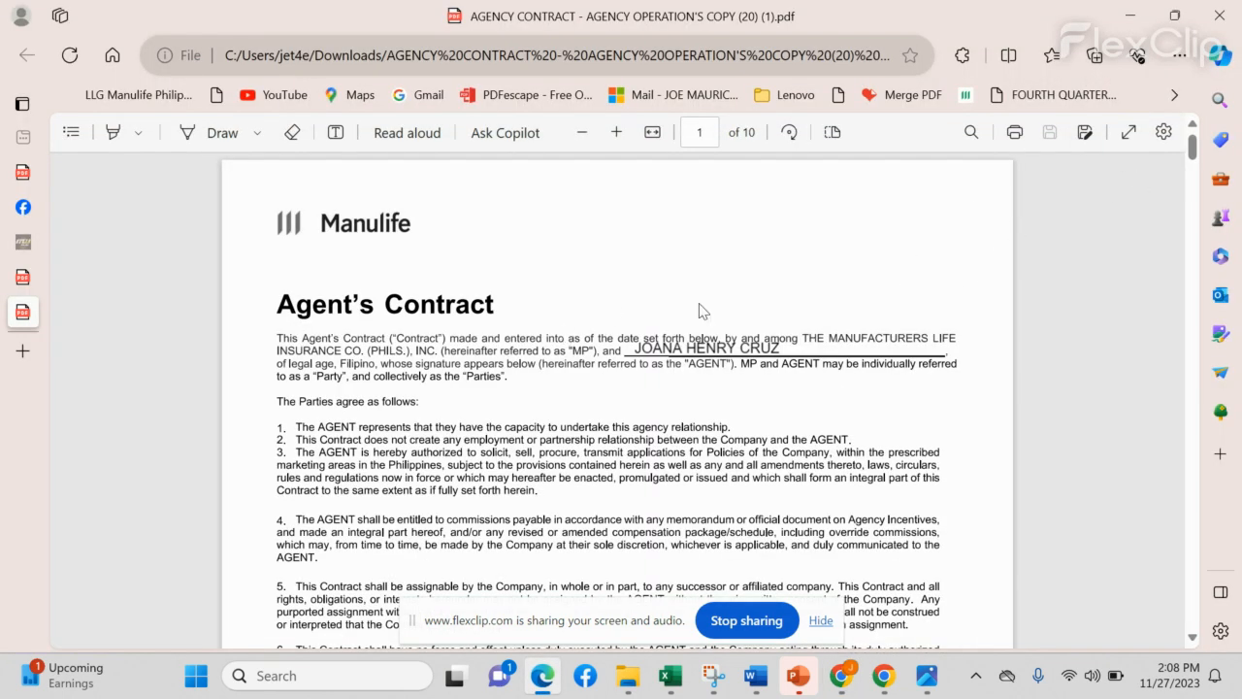
click(1130, 15)
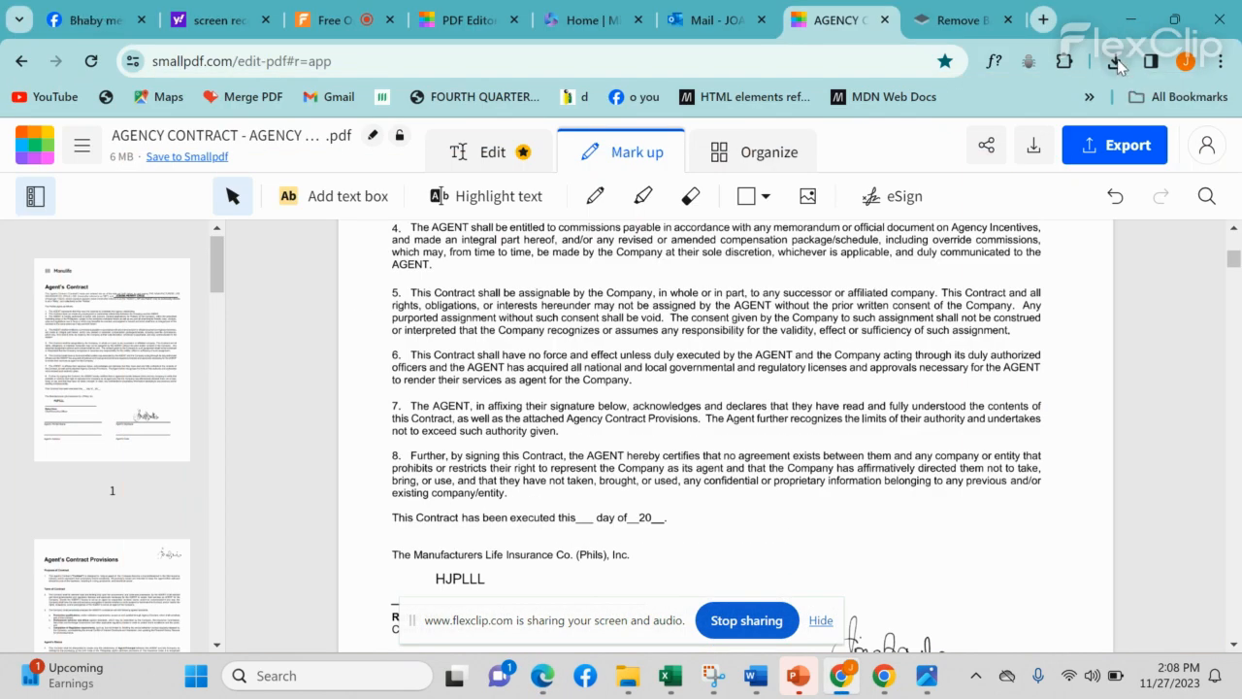
click(1116, 62)
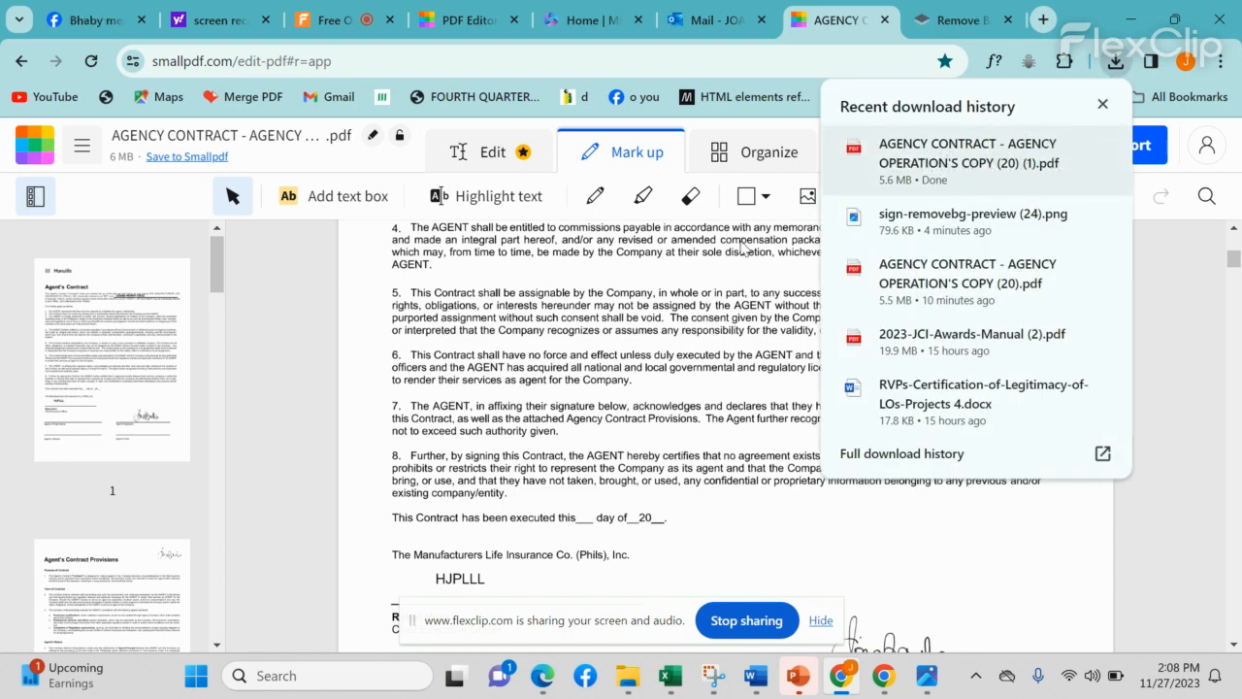
click(328, 491)
click(540, 681)
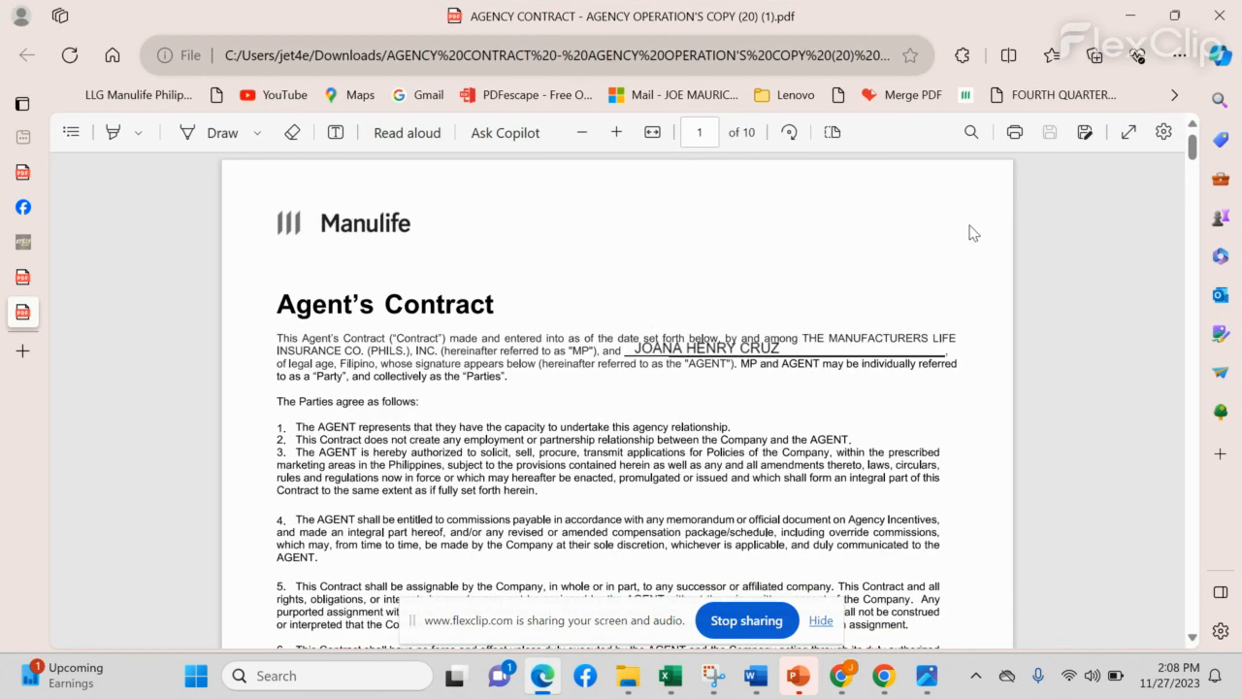
Step: Bring up the Print dialog with Save as PDF as the printer and review the preview
click(1015, 141)
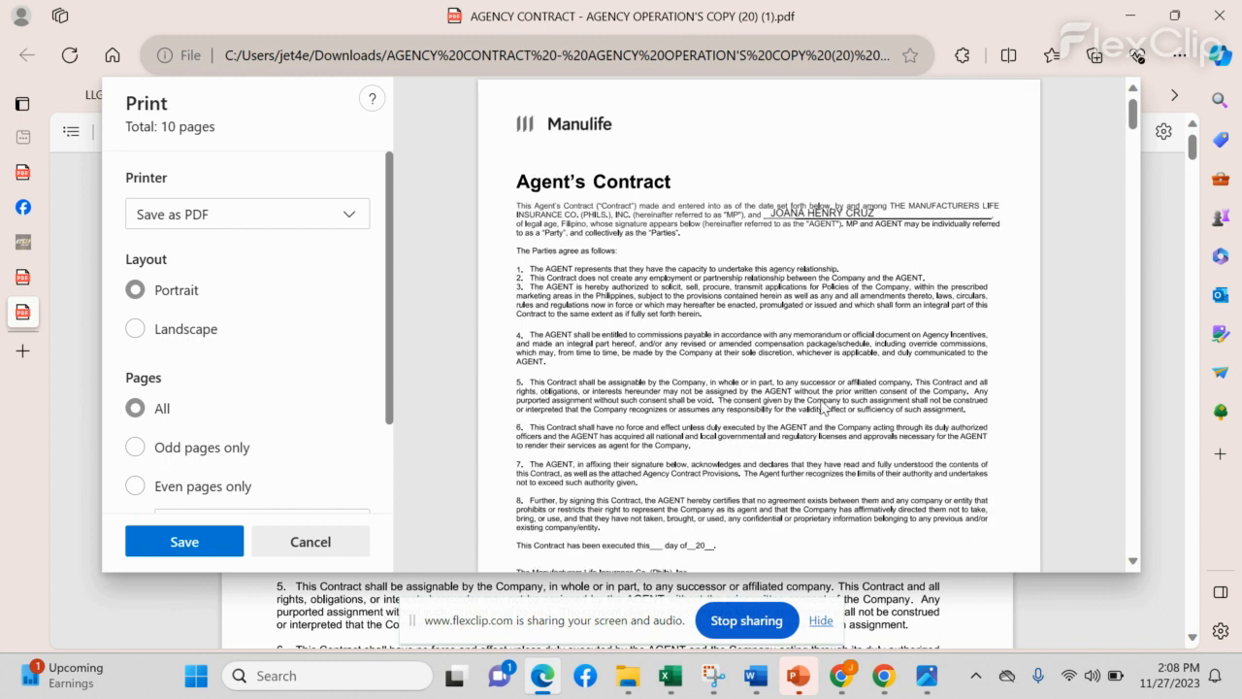
scroll(628, 427, down, 1)
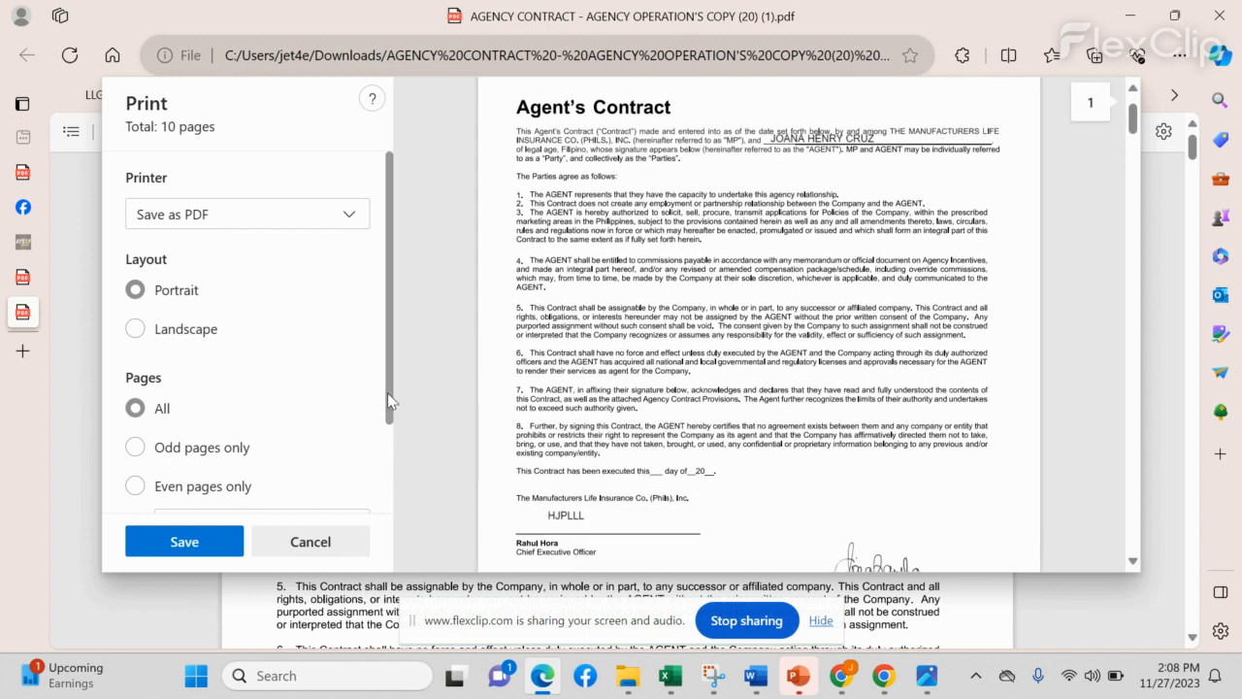
drag(388, 393, 377, 469)
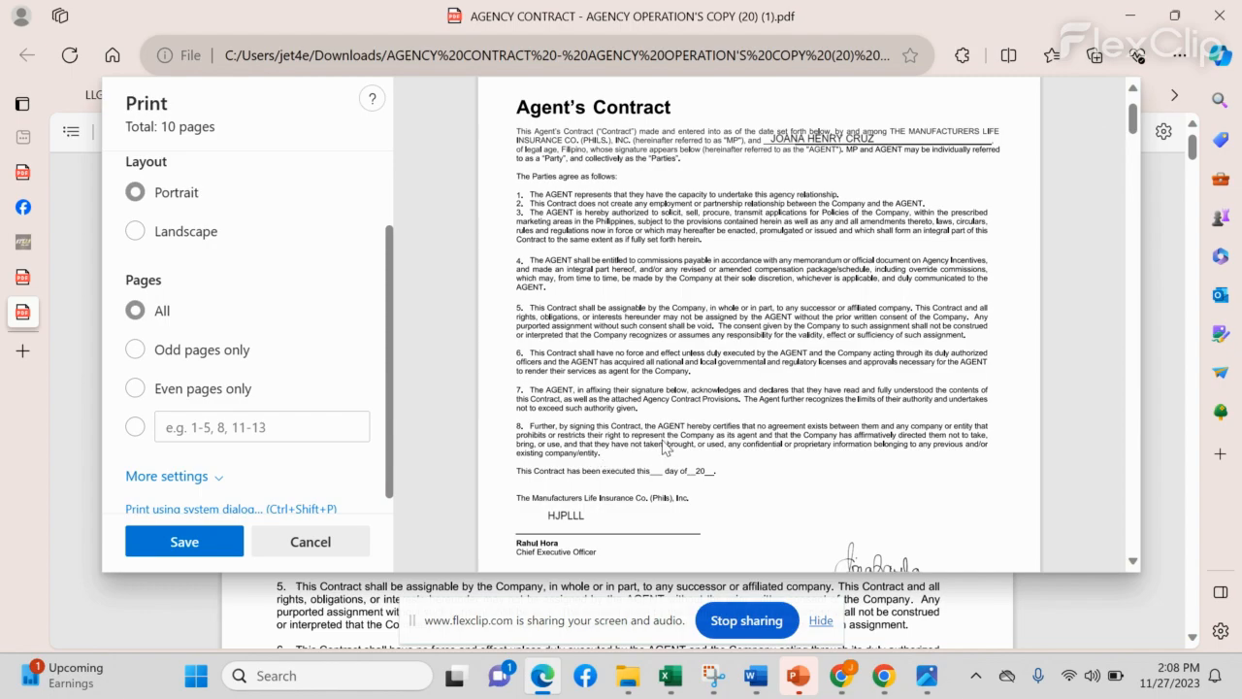
scroll(665, 448, down, 15)
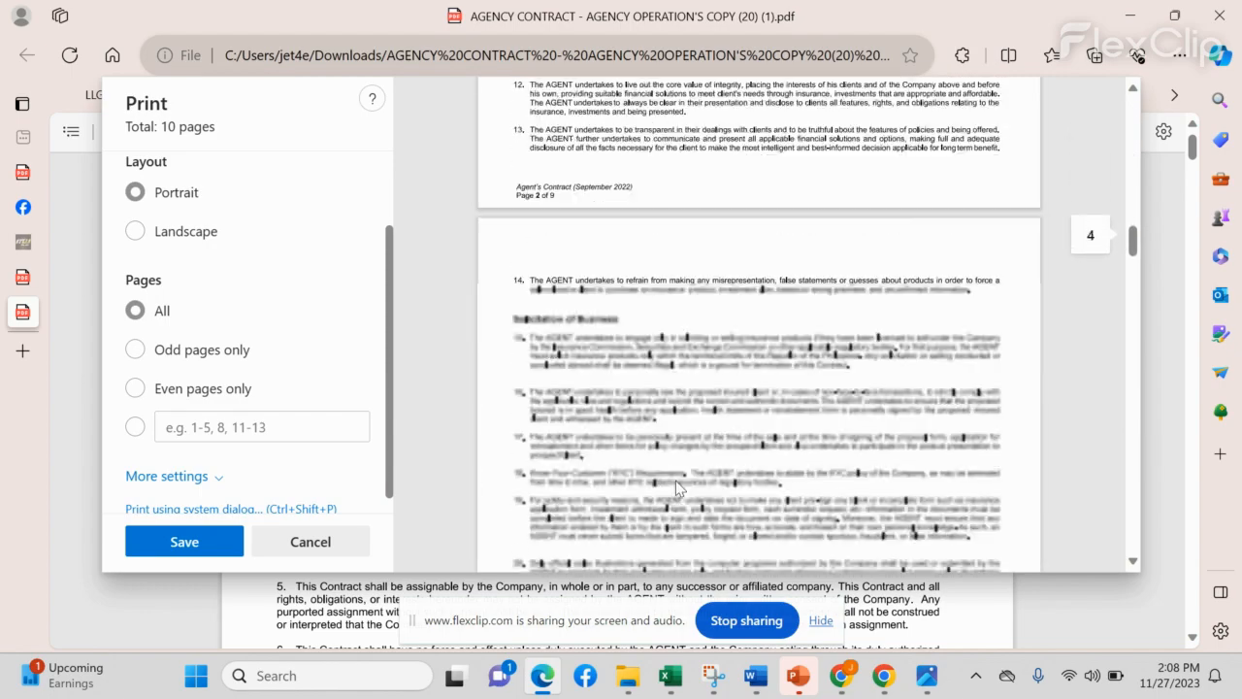
scroll(679, 485, down, 10)
scroll(669, 490, up, 7)
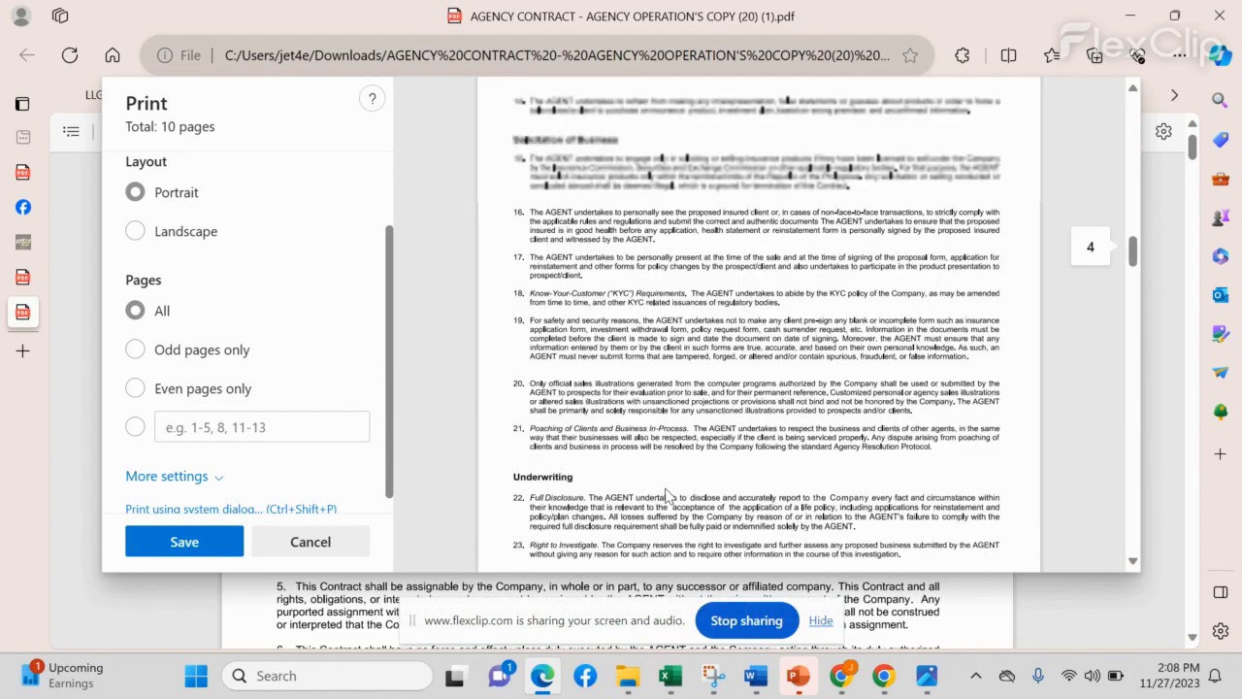
scroll(665, 495, up, 5)
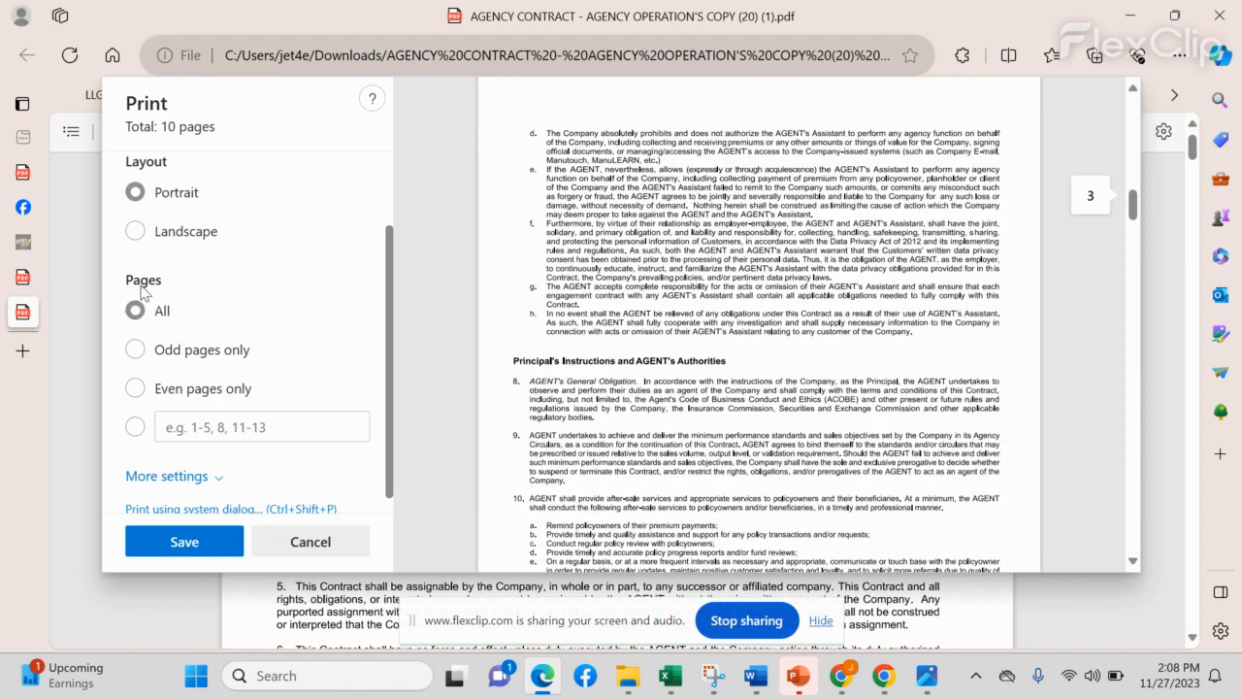
Step: Try a custom page range of 1-5, then clear it so all 10 pages print
click(191, 435)
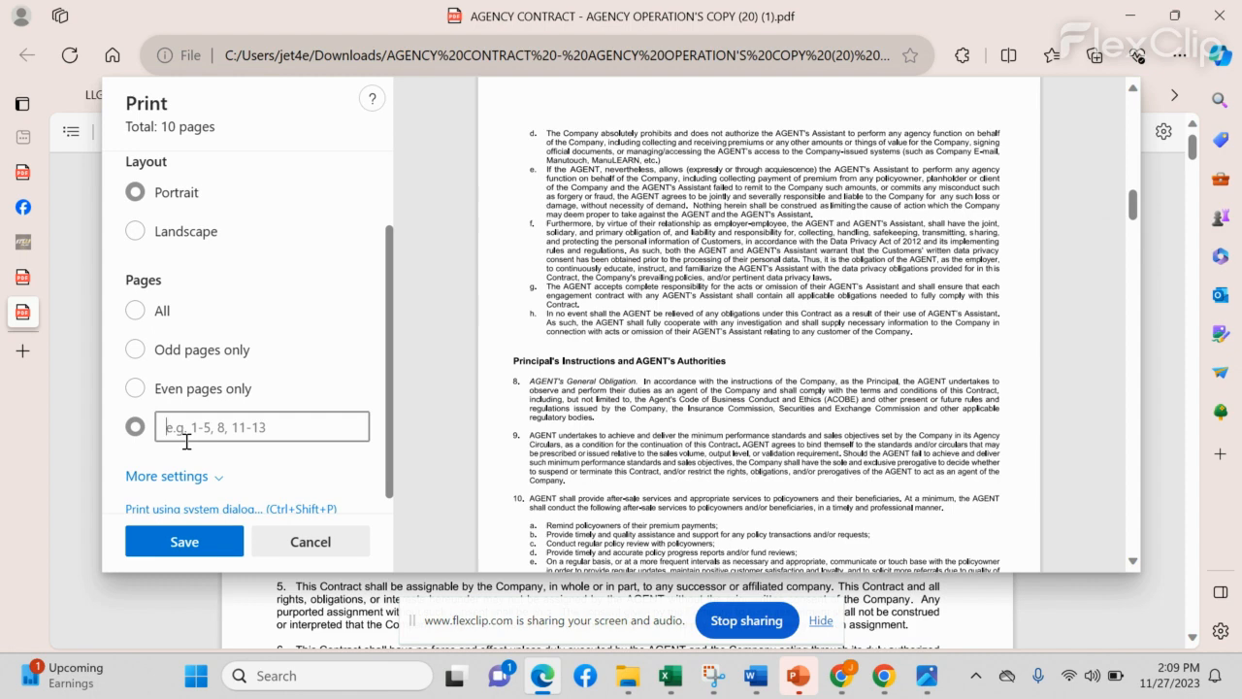
text(1-4)
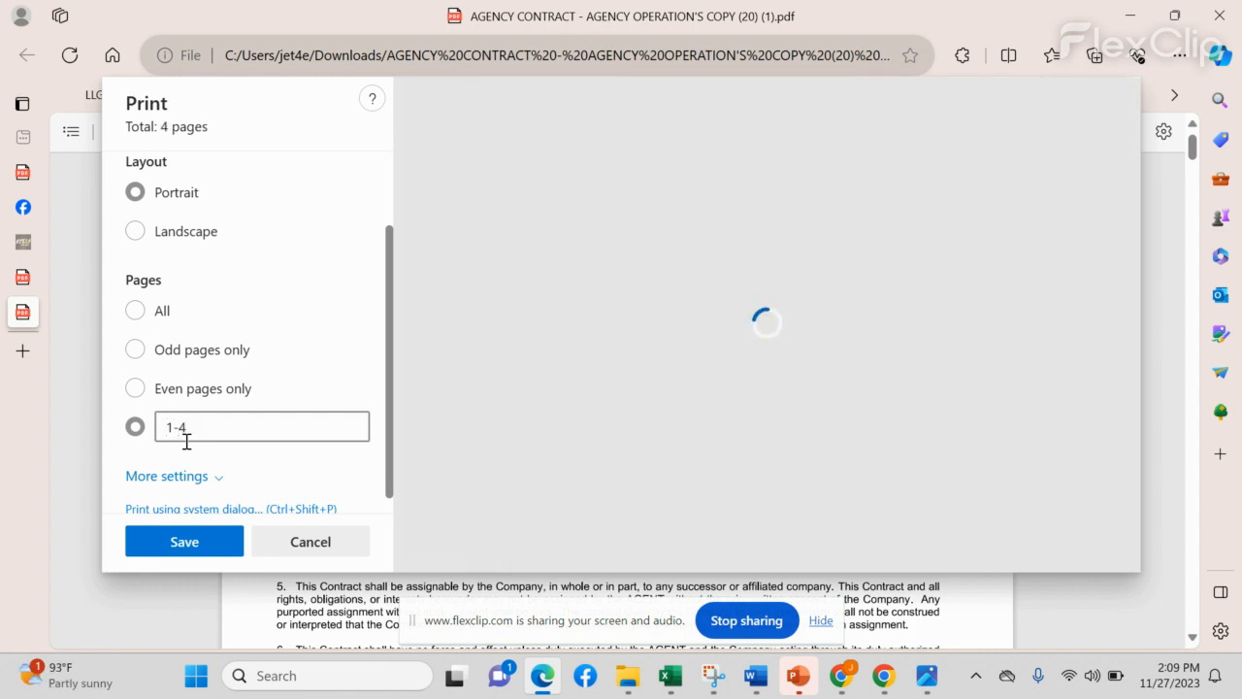
key(BackSpace)
text(5)
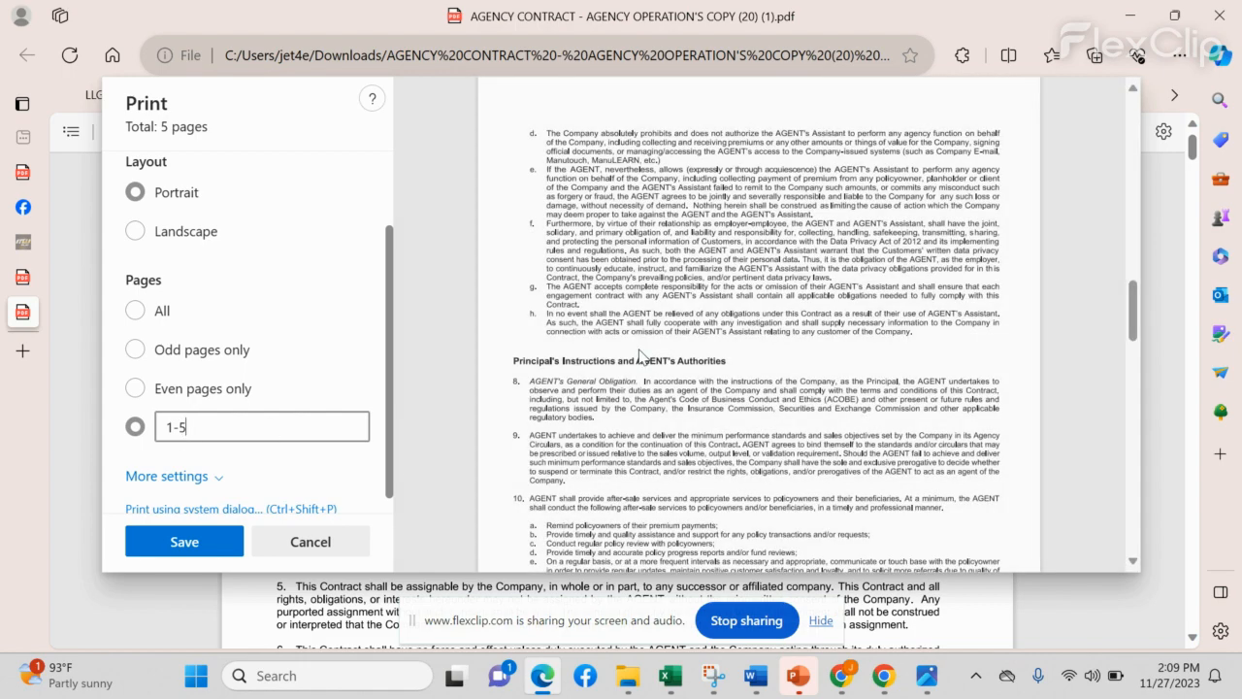
drag(221, 428, 130, 428)
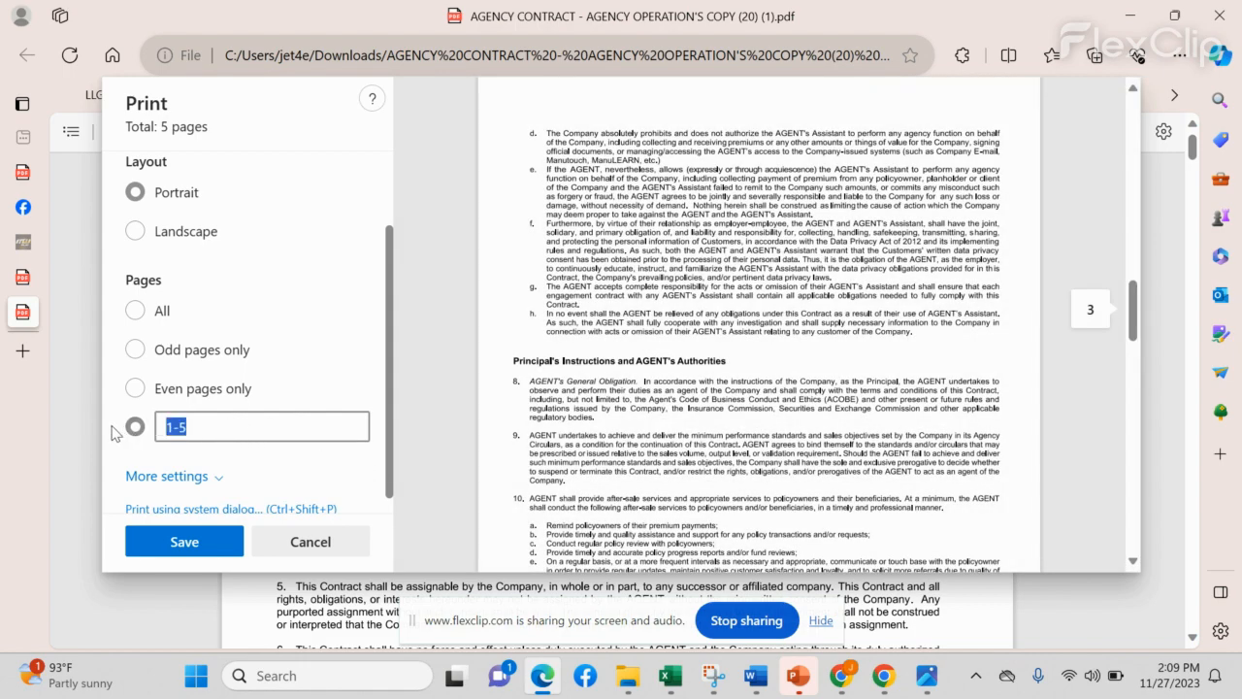
key(BackSpace)
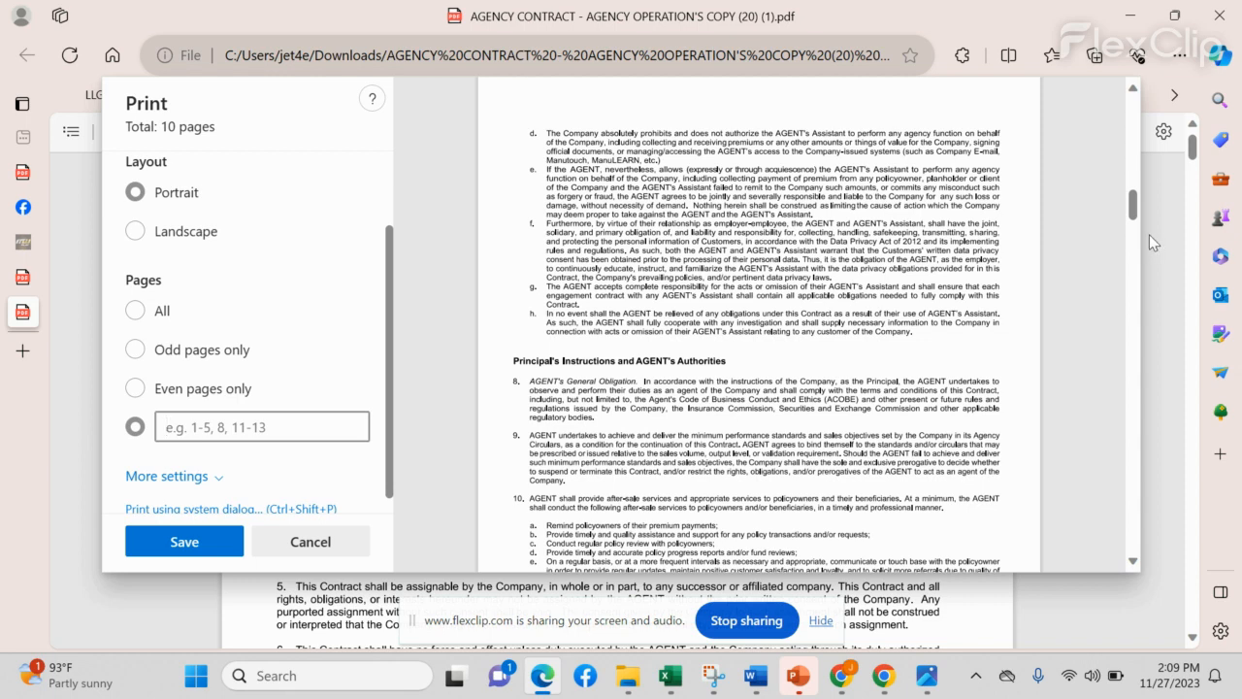
drag(1137, 215, 1086, 112)
scroll(194, 391, up, 3)
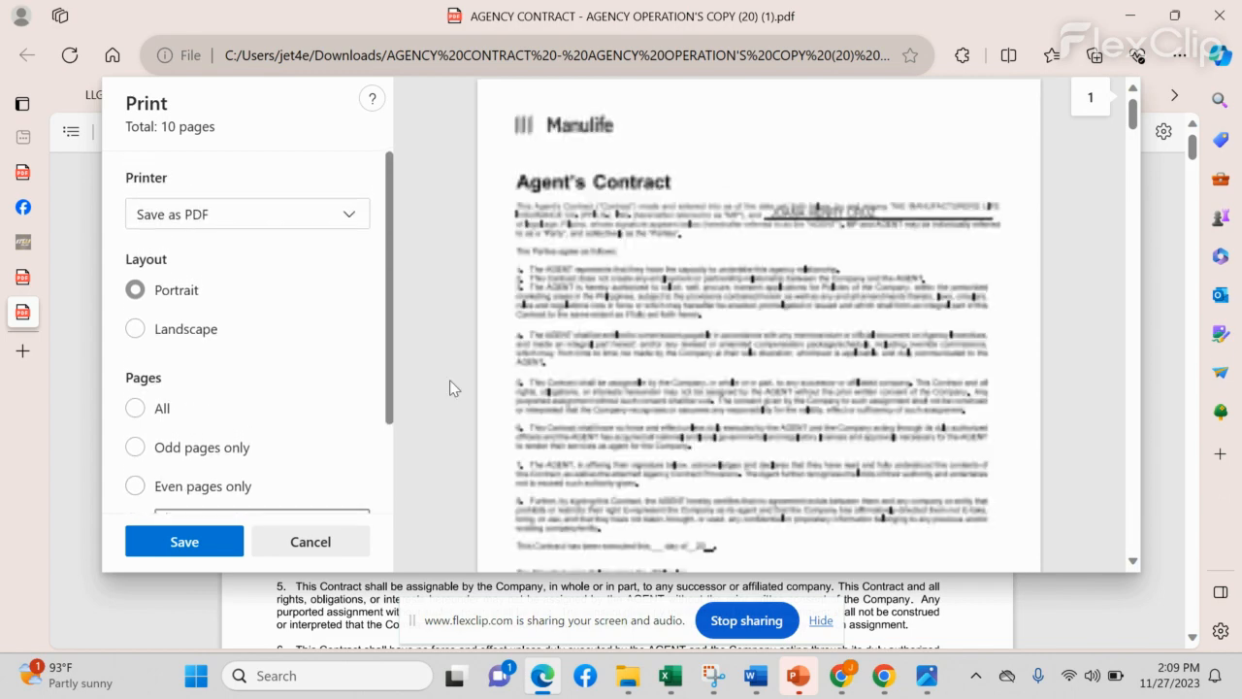
Step: Start saving the PDF and browse to Desktop > RECRUITS > the recruit's folder
click(194, 550)
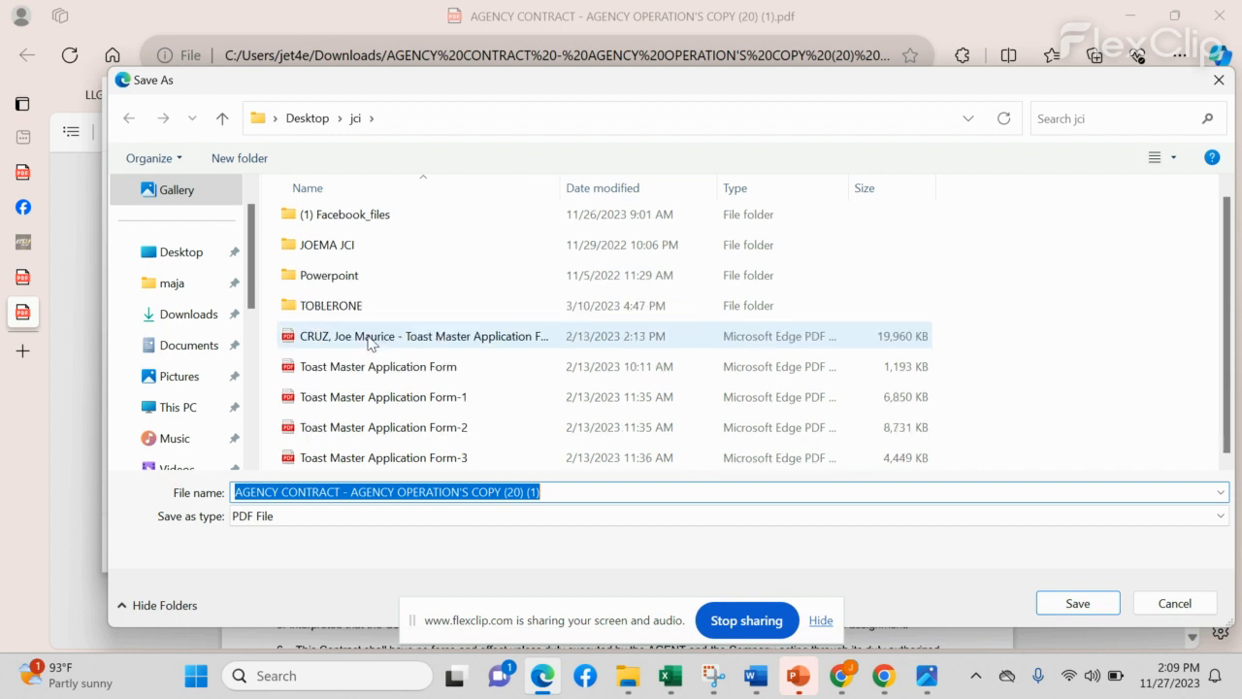
click(301, 121)
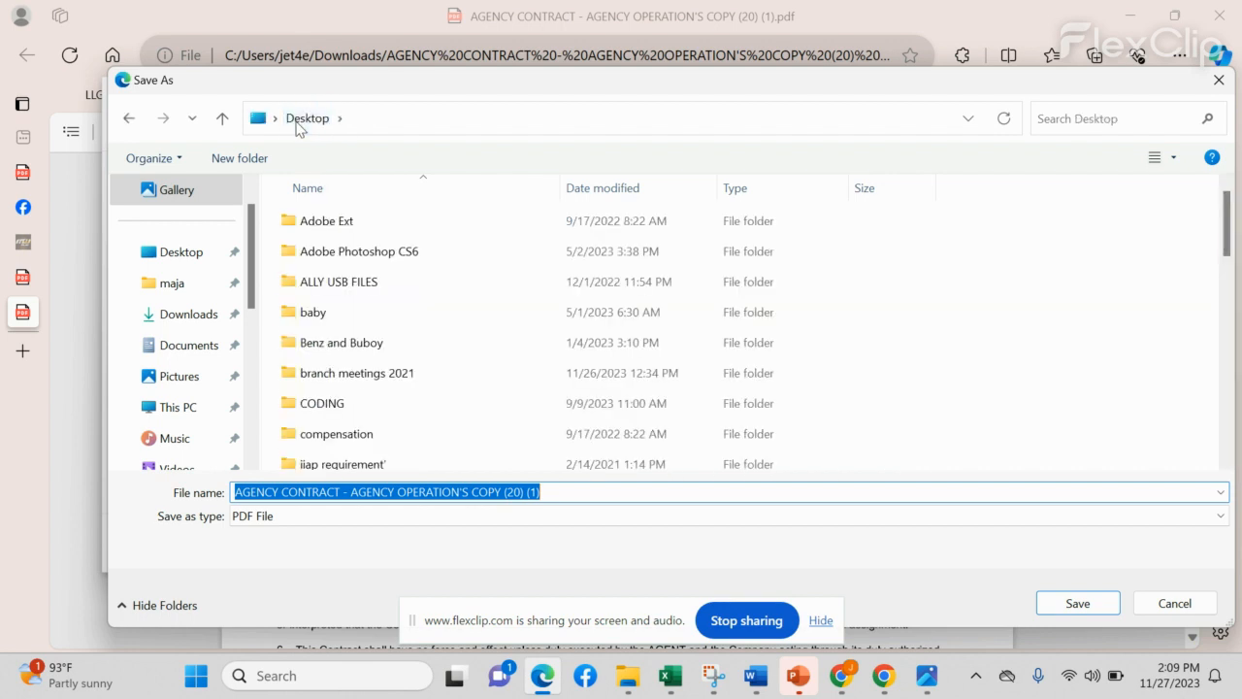
scroll(417, 346, down, 6)
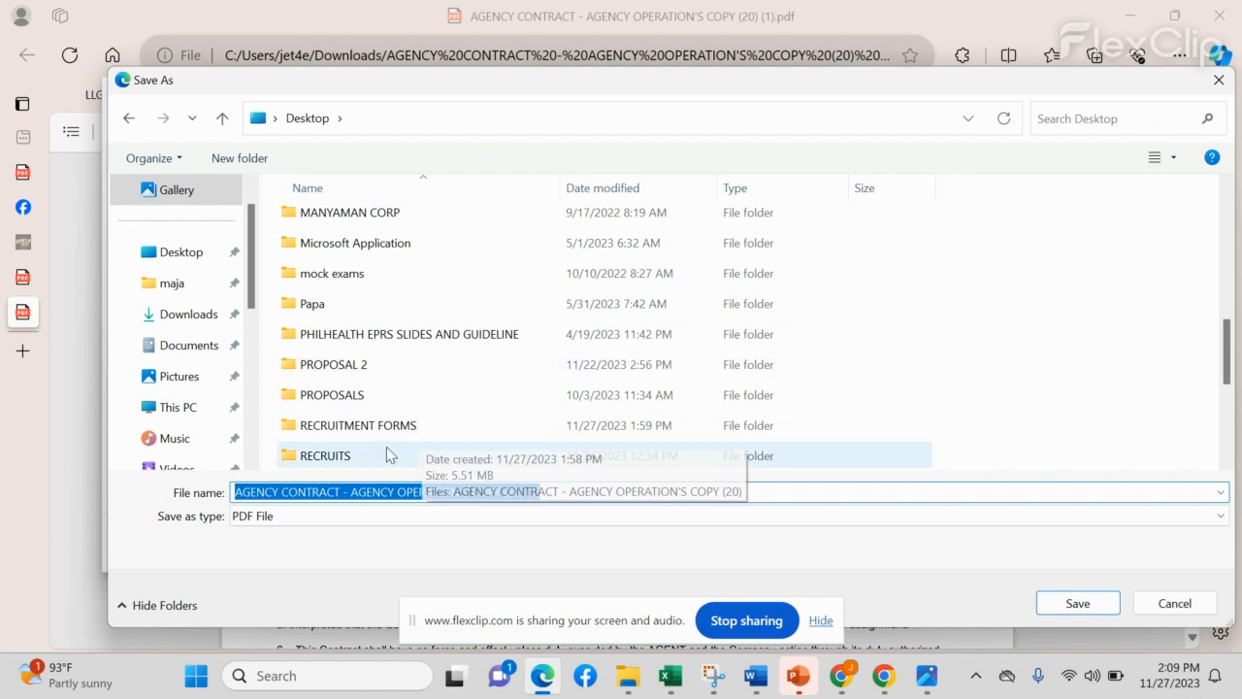
double_click(382, 454)
double_click(407, 215)
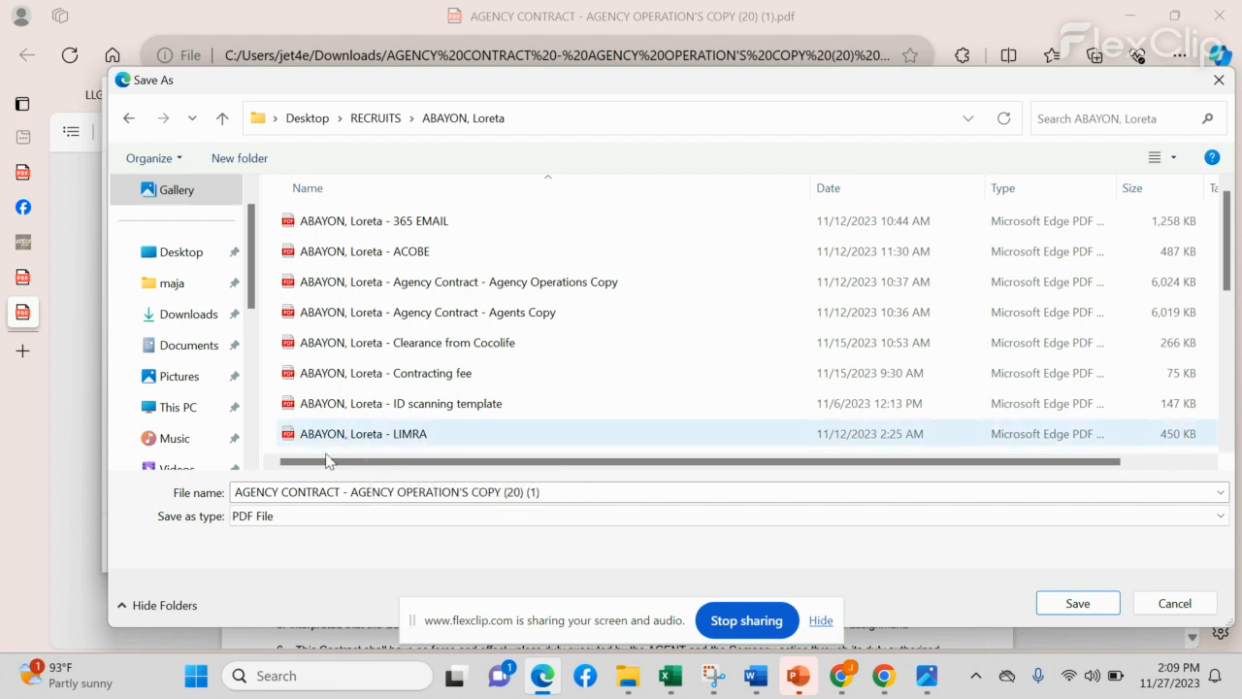
Step: Name the file with the recruit's name followed by 'AGENCY CONTACT' and save it
triple_click(332, 492)
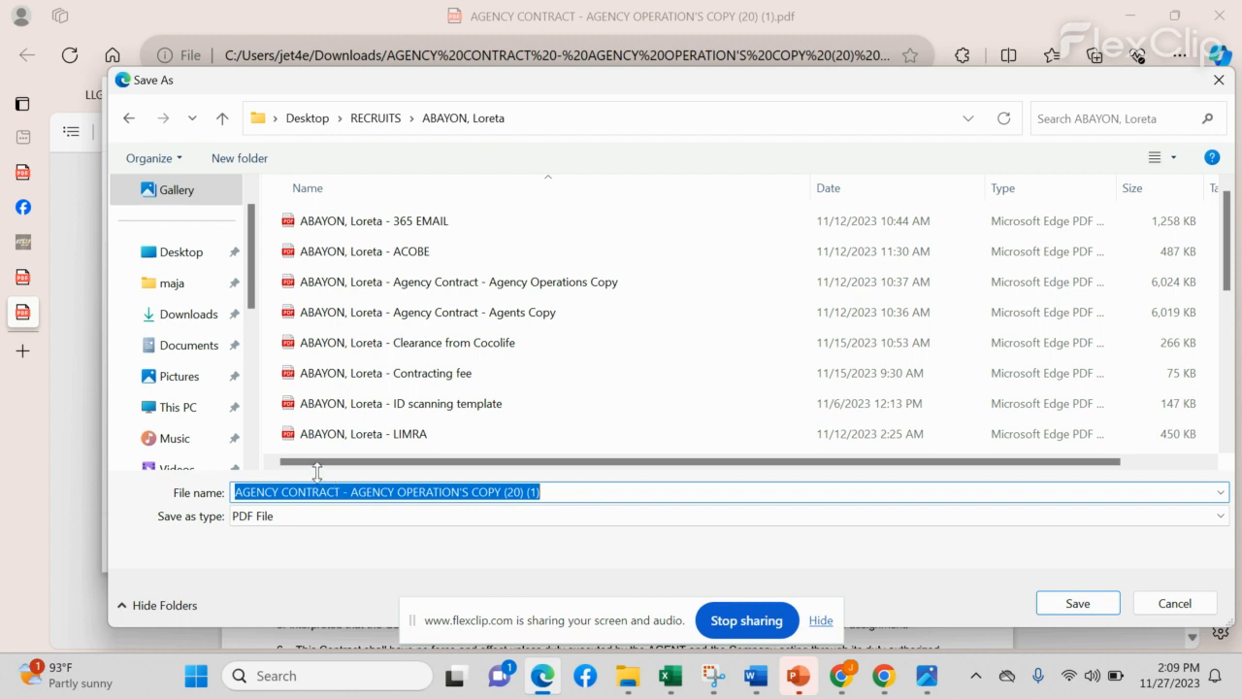
text(abaypn\)
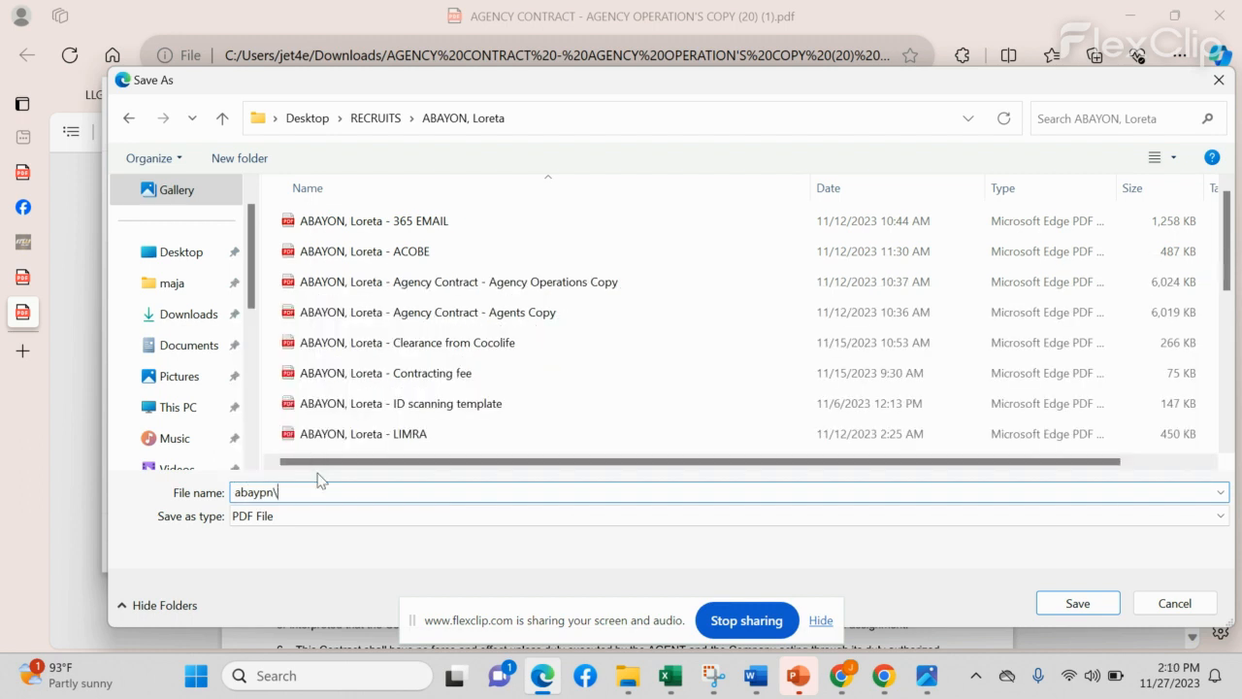
key(BackSpace)
key(BackSpace)
key(BackSpace)
key(BackSpace)
key(BackSpace)
key(BackSpace)
key(BackSpace)
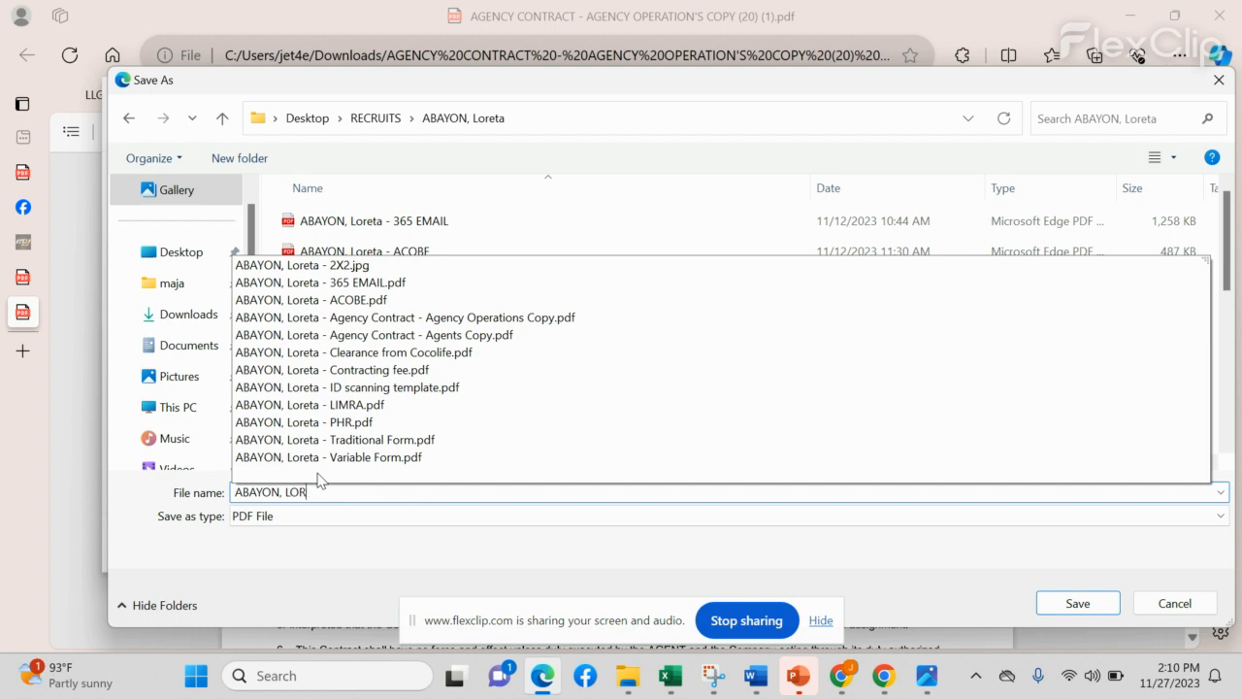
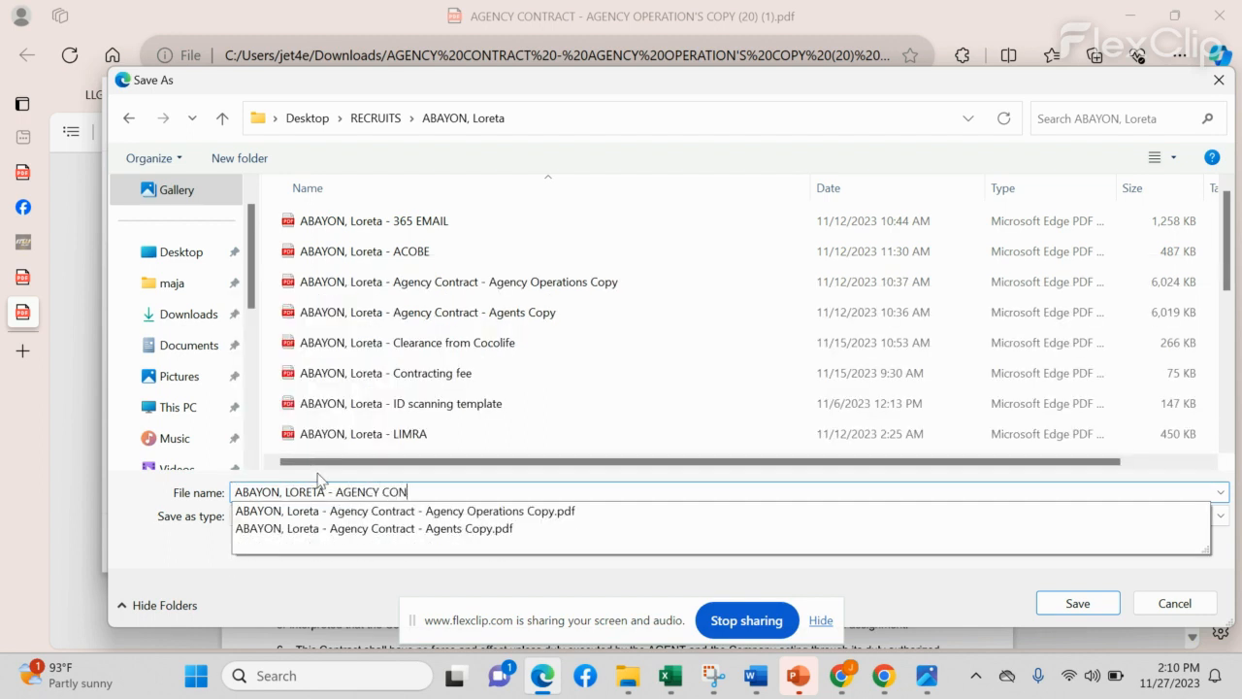
text(TACT - AGENTS COPY)
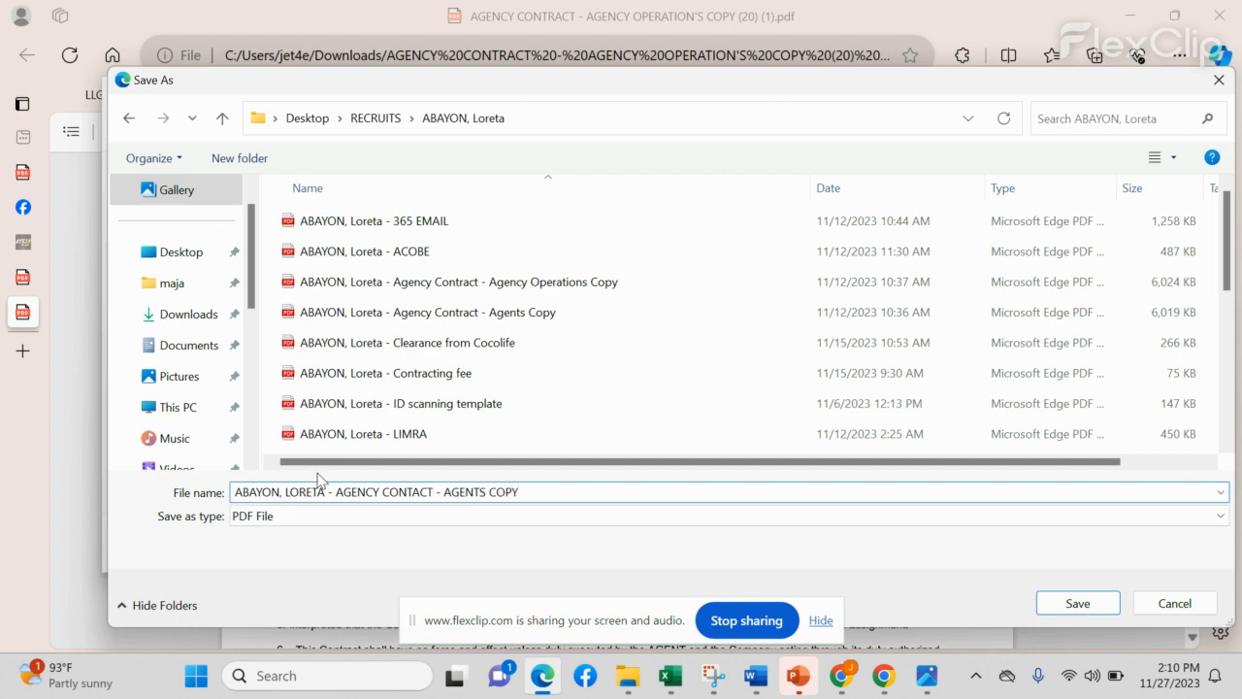
click(1060, 601)
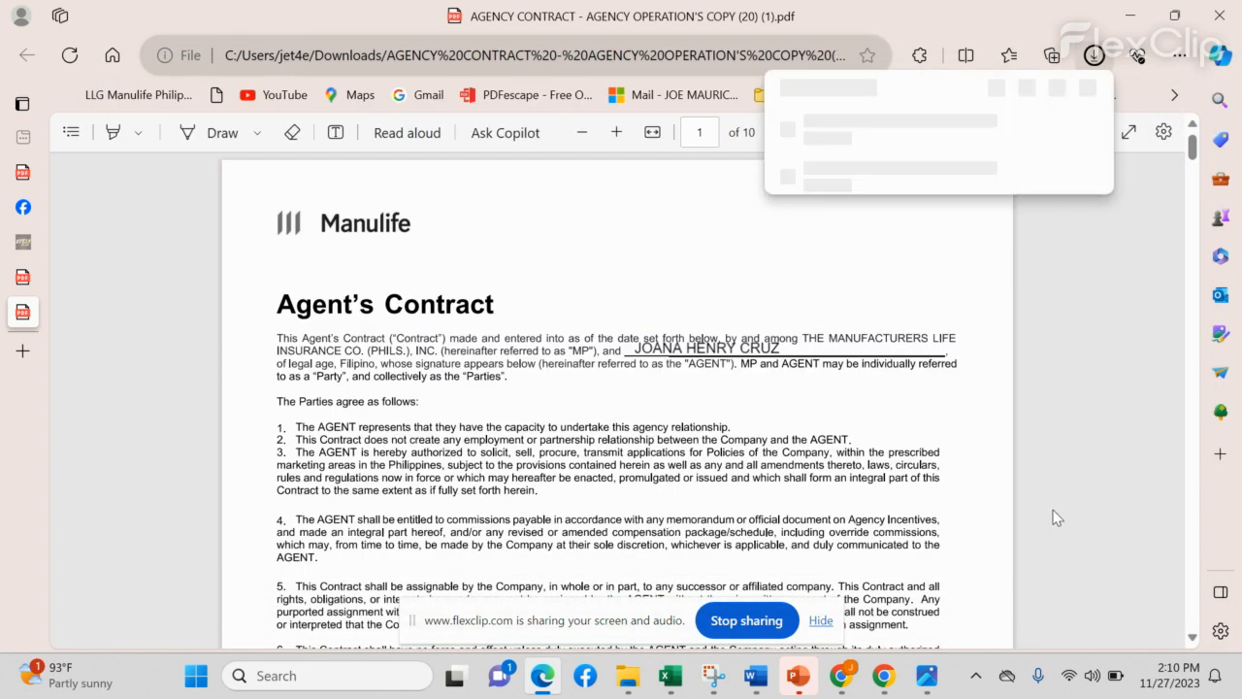